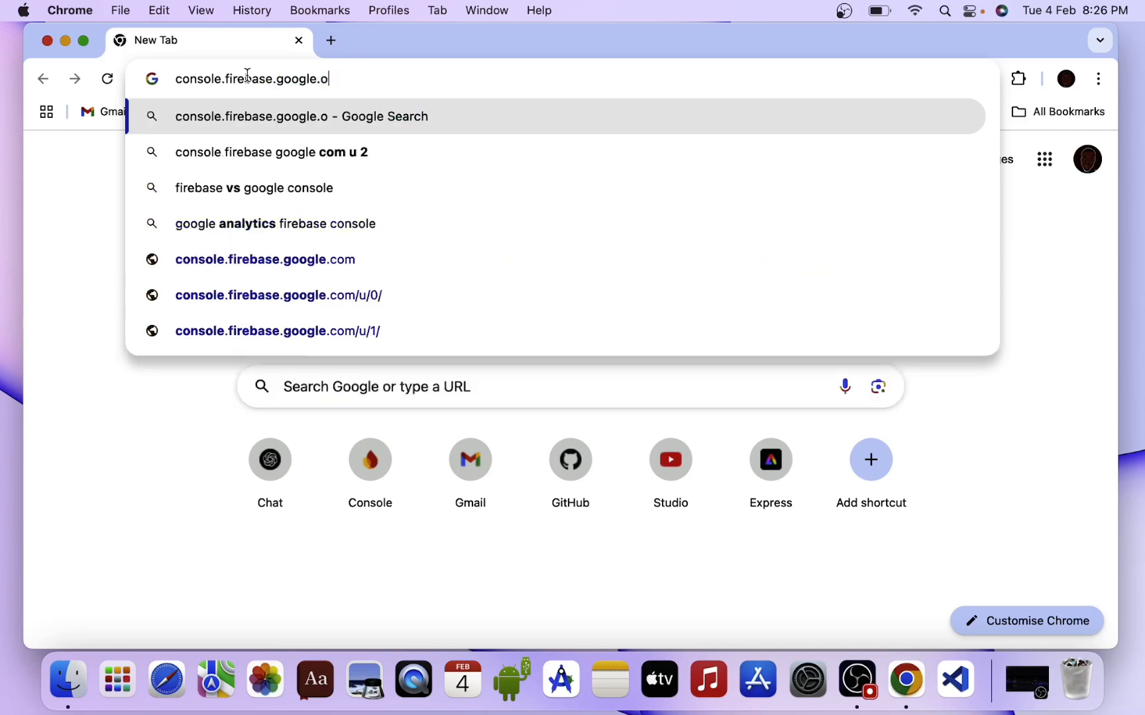
Load console.firebase.google.com in Chrome to reach the Firebase console home page.
key("Delete")
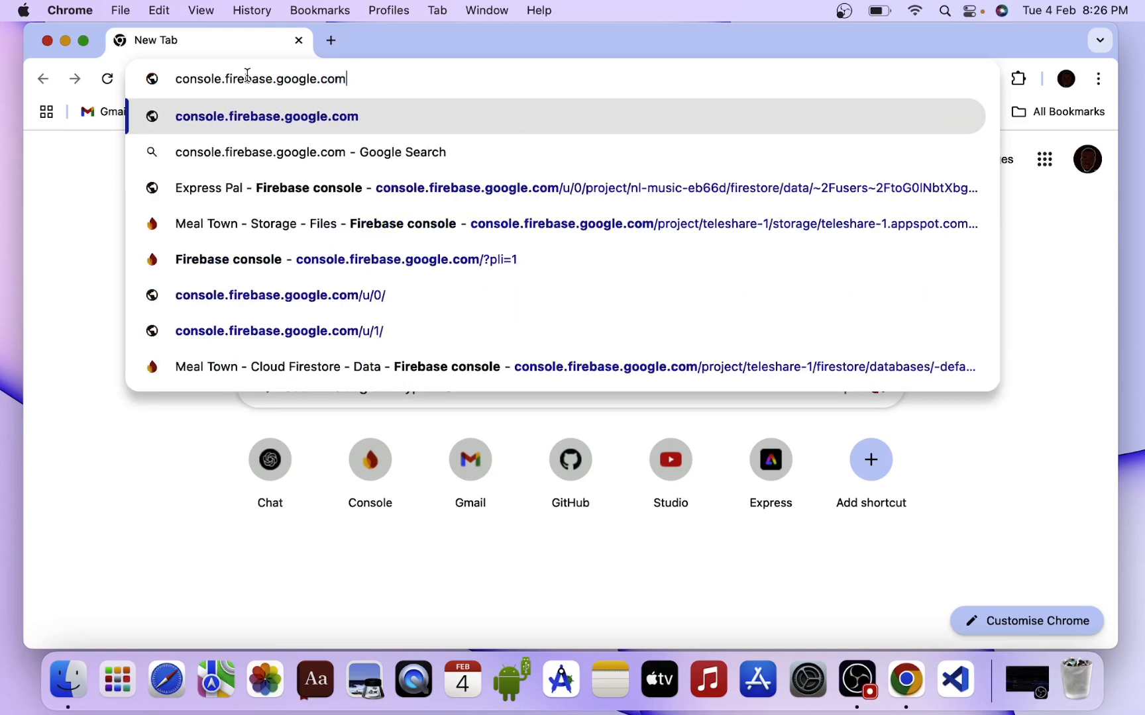
key("Return")
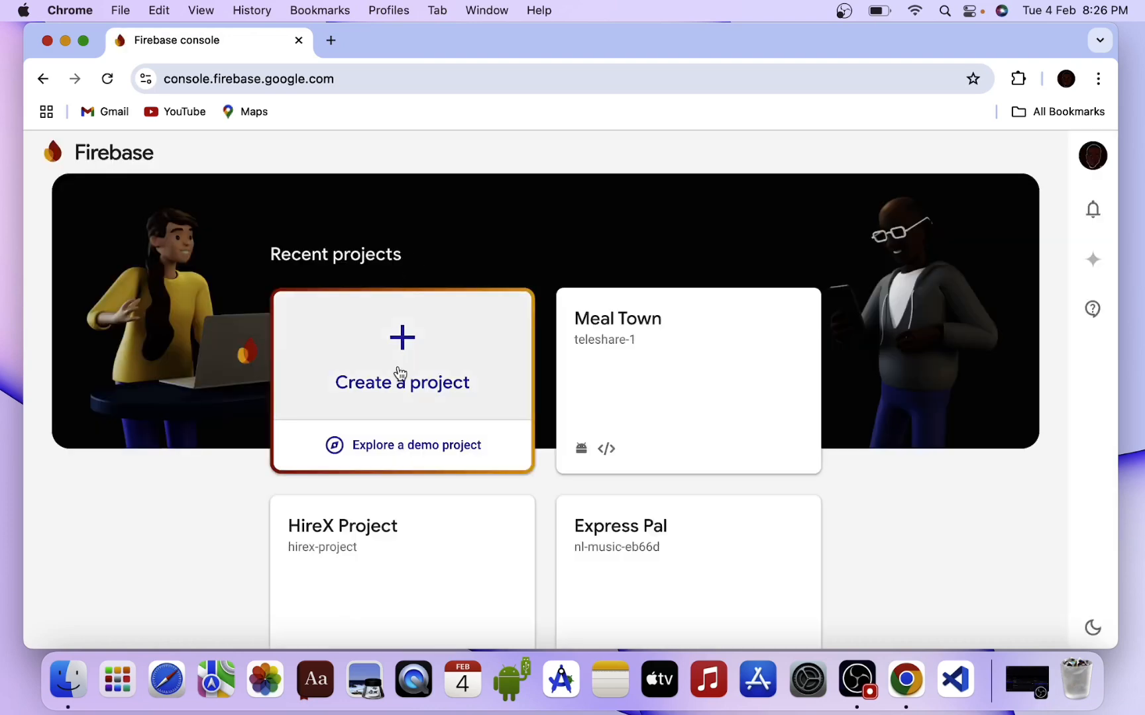
Start a new Firebase project named 'Project Beta' and continue past the name step.
left_click(400, 374)
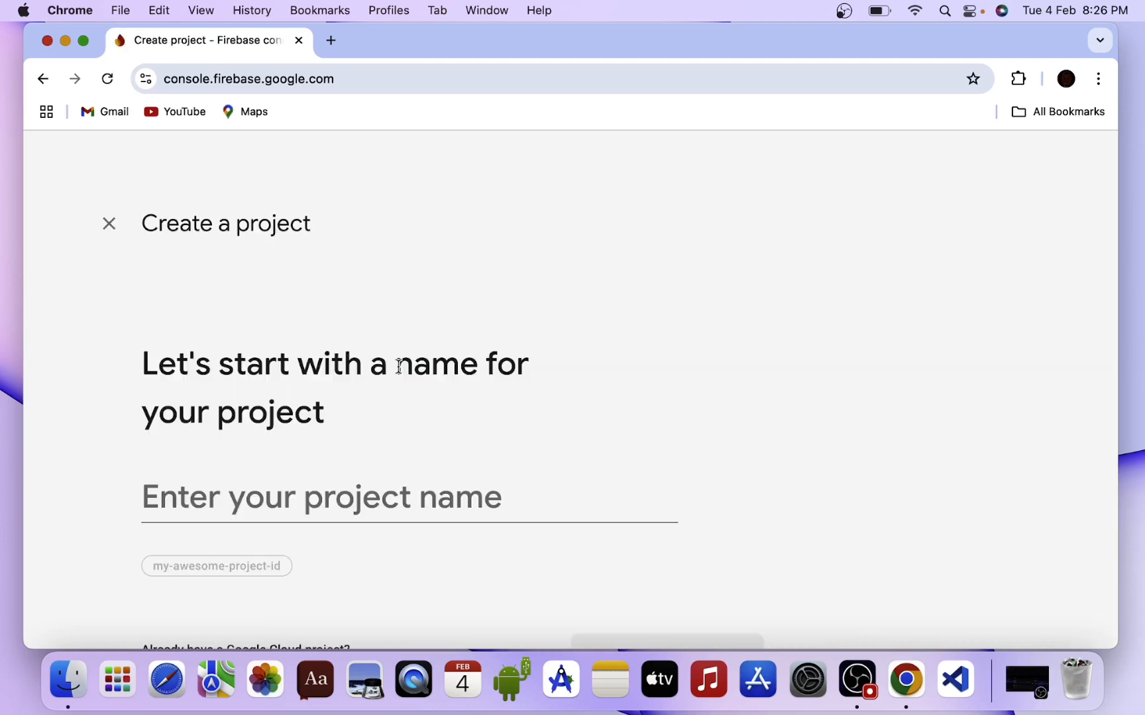
left_click(374, 496)
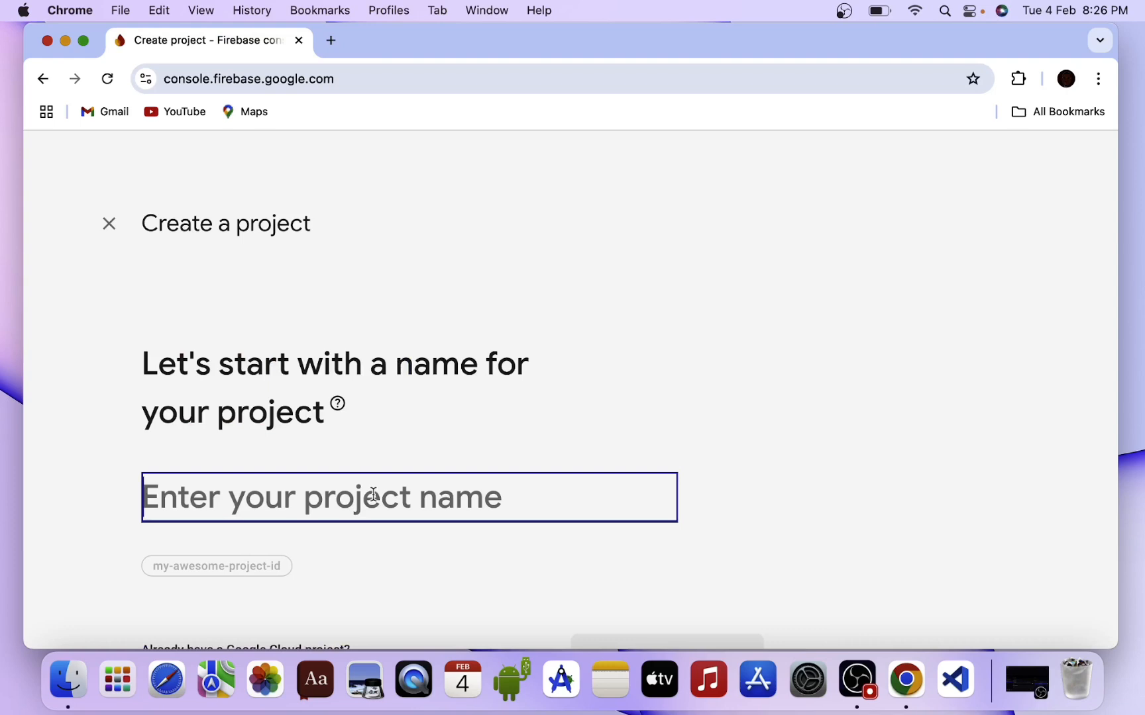
type("P")
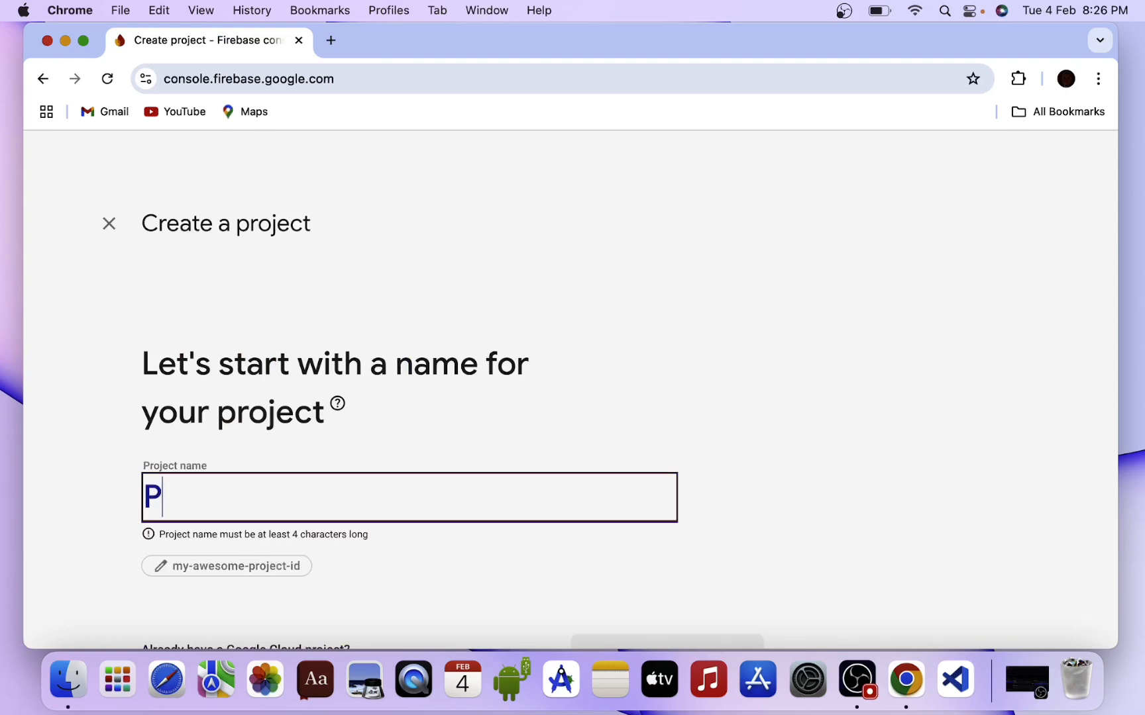
type("roject")
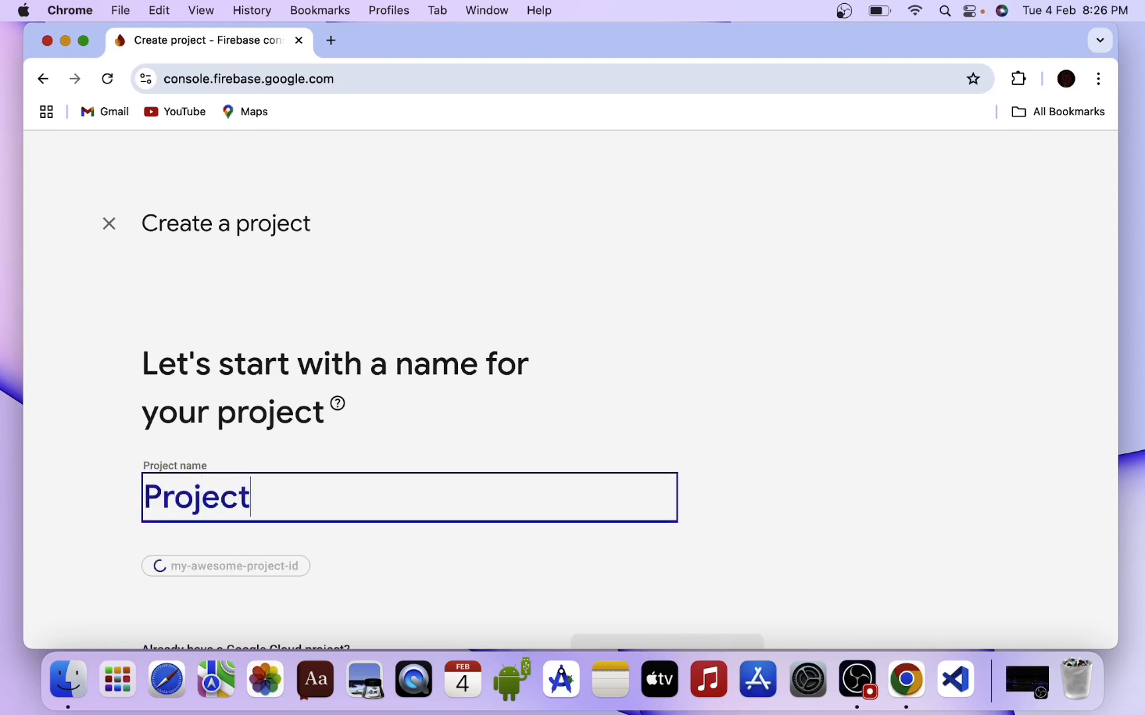
type(" Be")
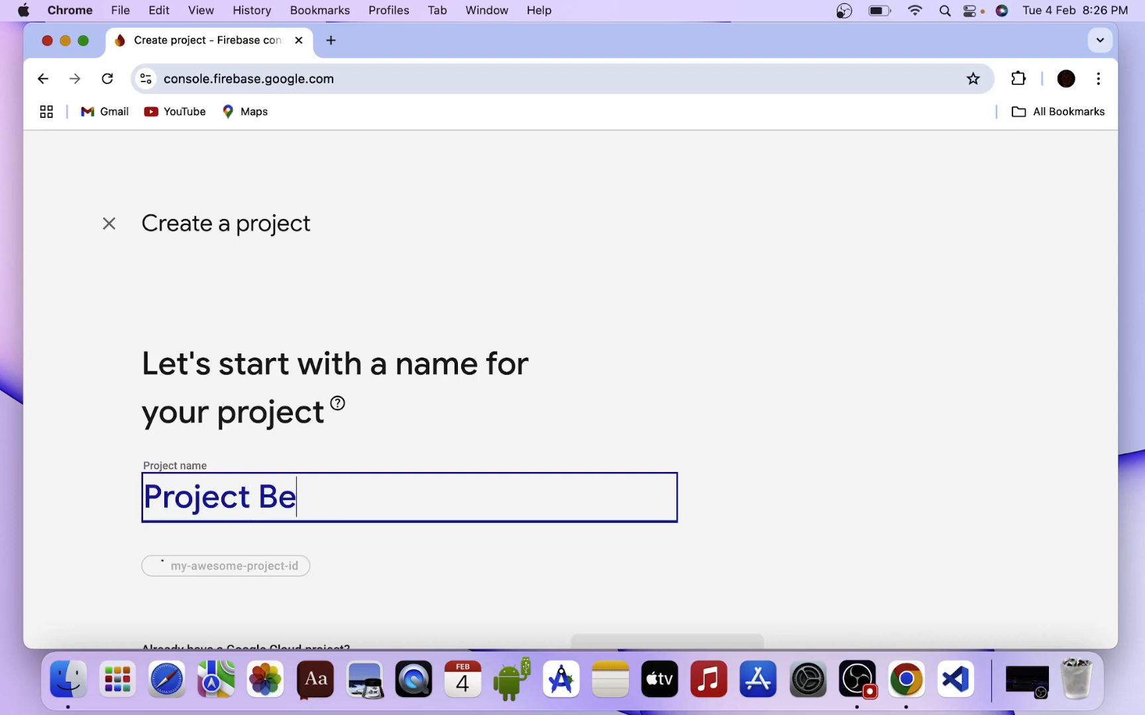
type("ta")
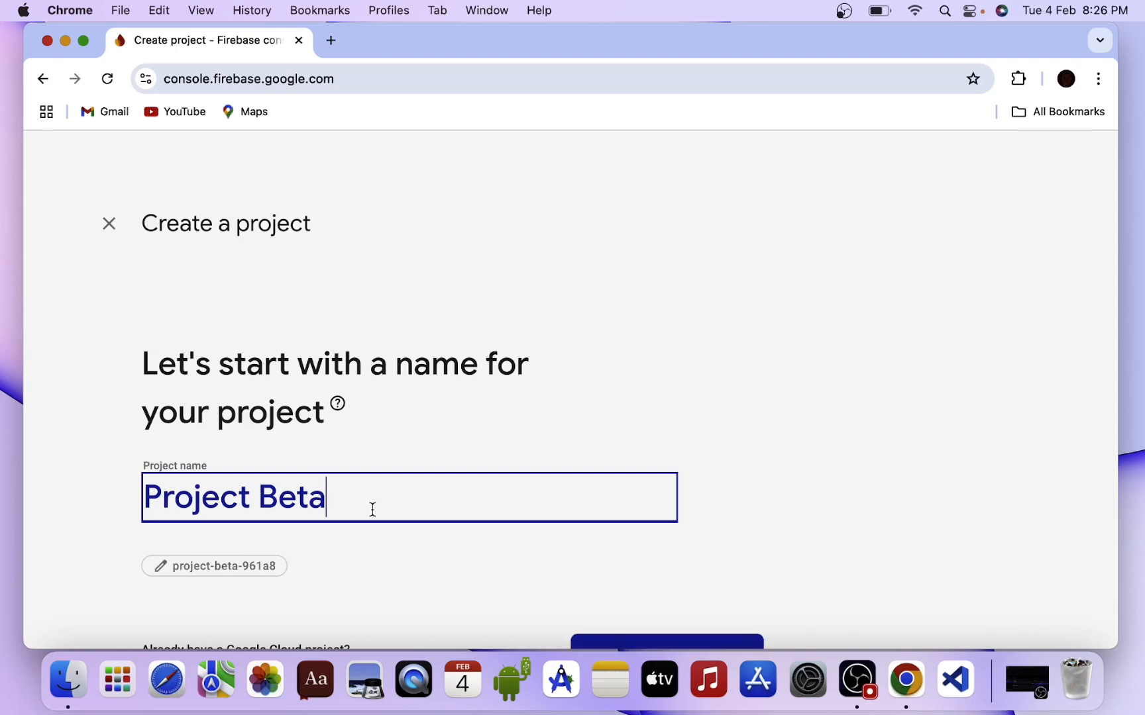
scroll(398, 432, "down", 2)
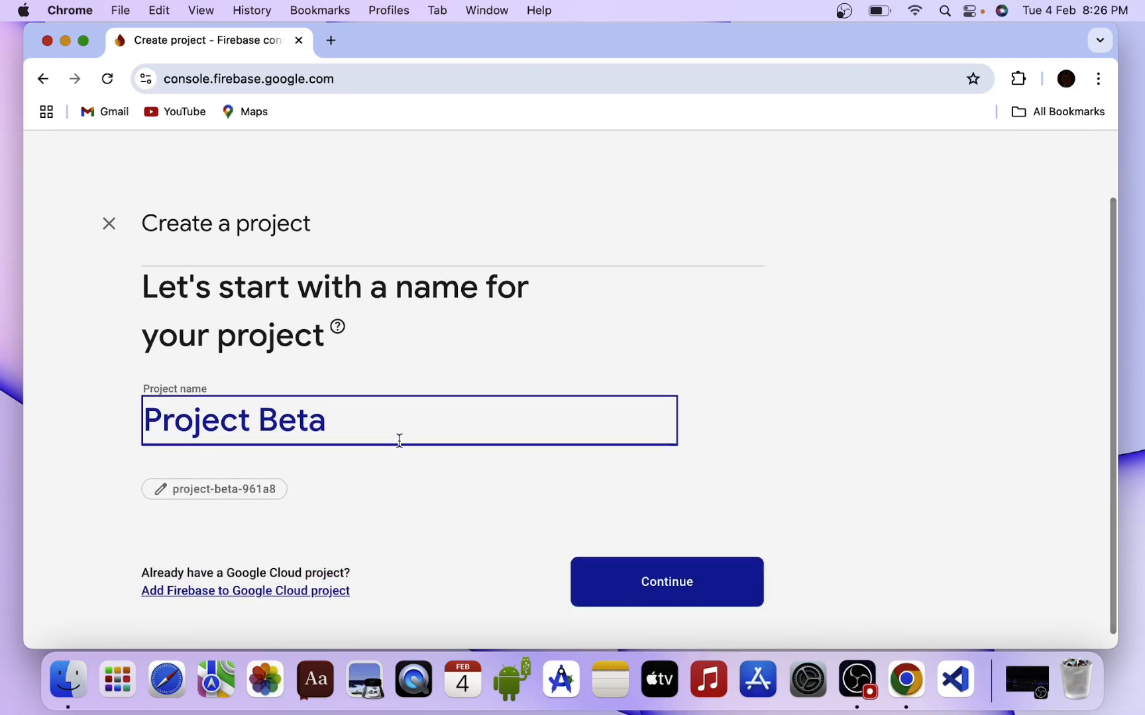
left_click(649, 582)
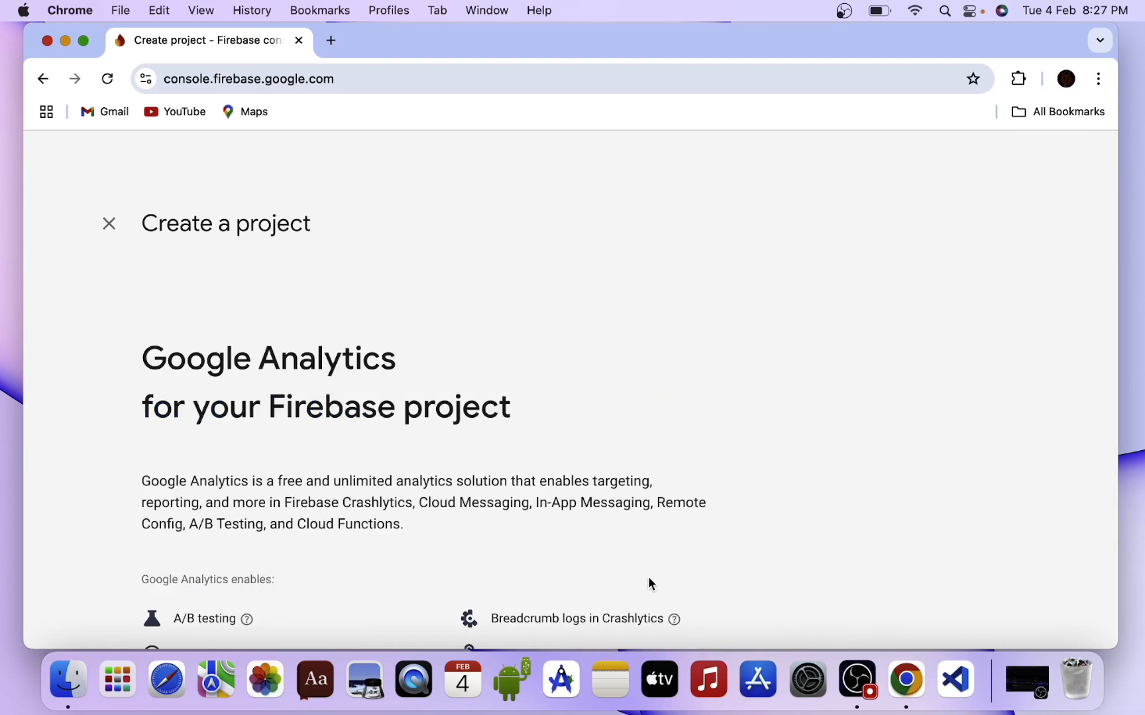
Switch off Google Analytics and create the project.
scroll(470, 538, "down", 2)
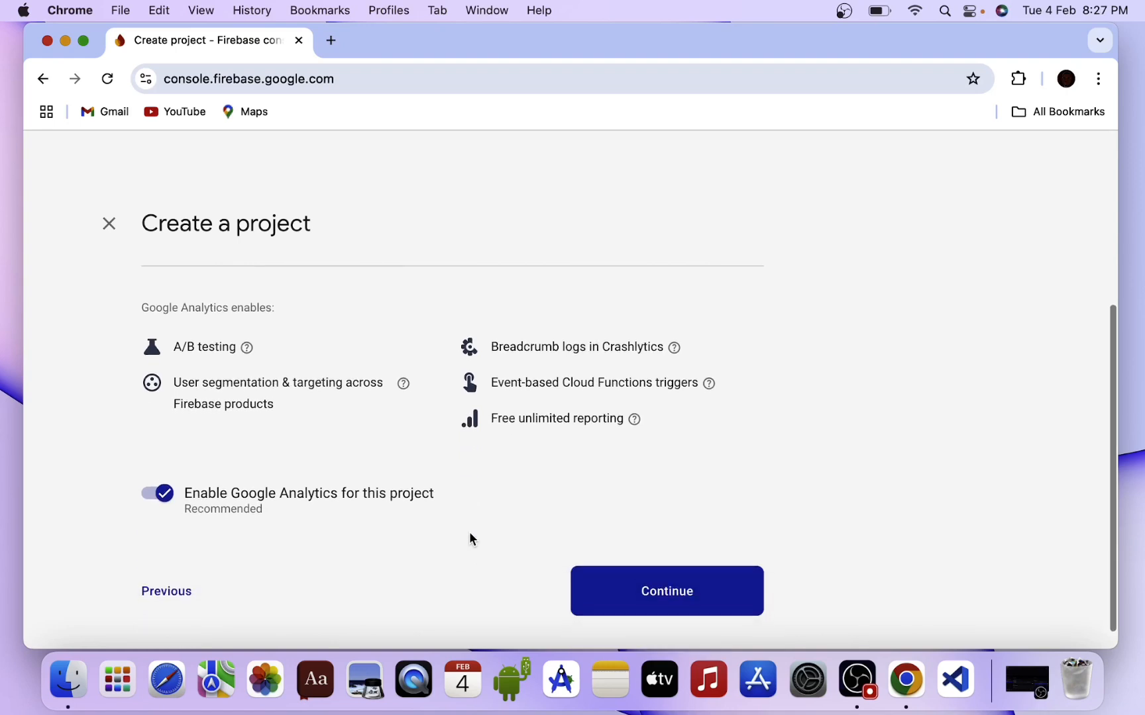
scroll(361, 428, "up", 2)
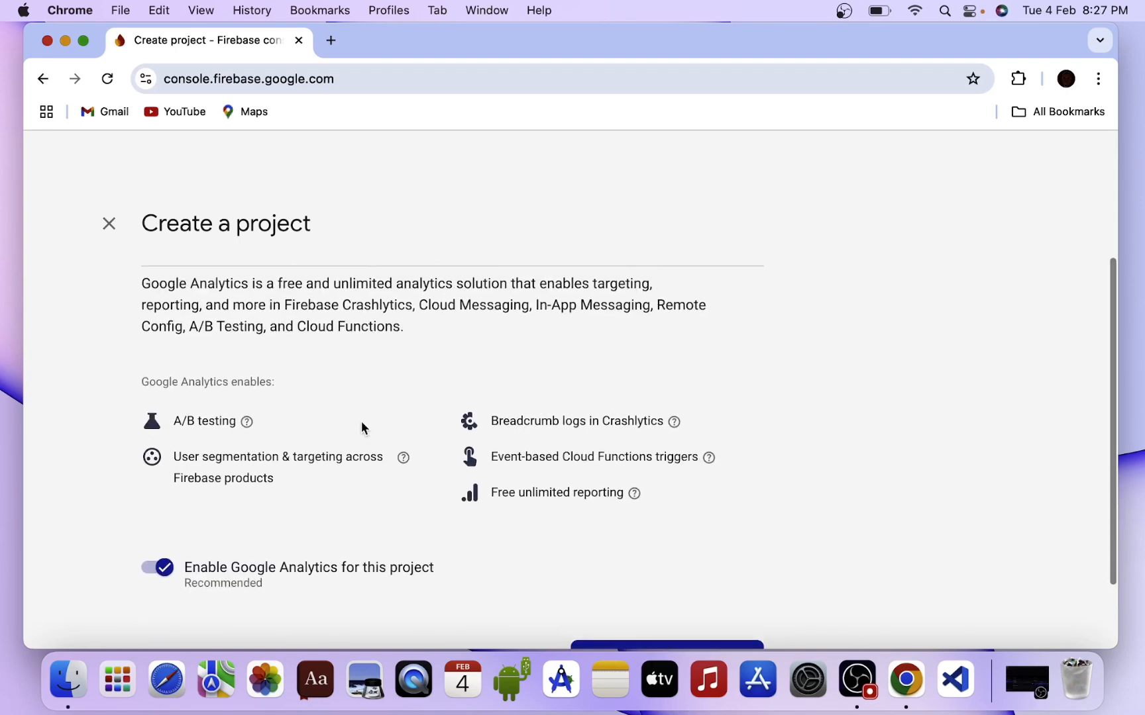
scroll(361, 427, "down", 3)
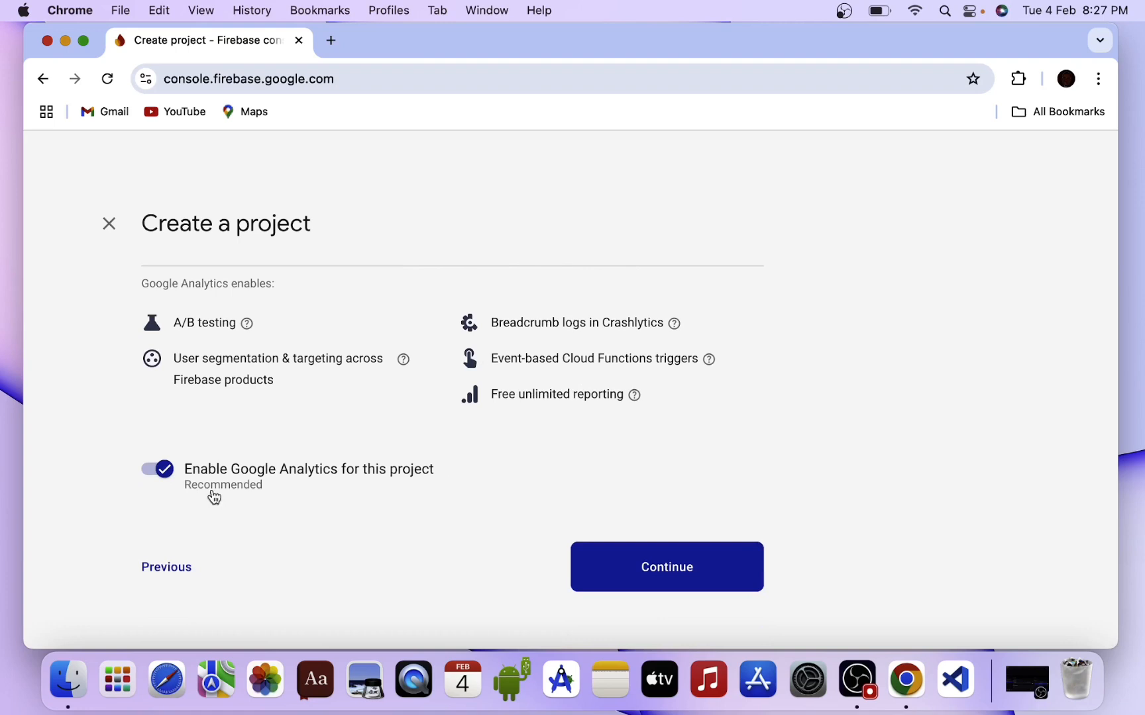
left_click(170, 469)
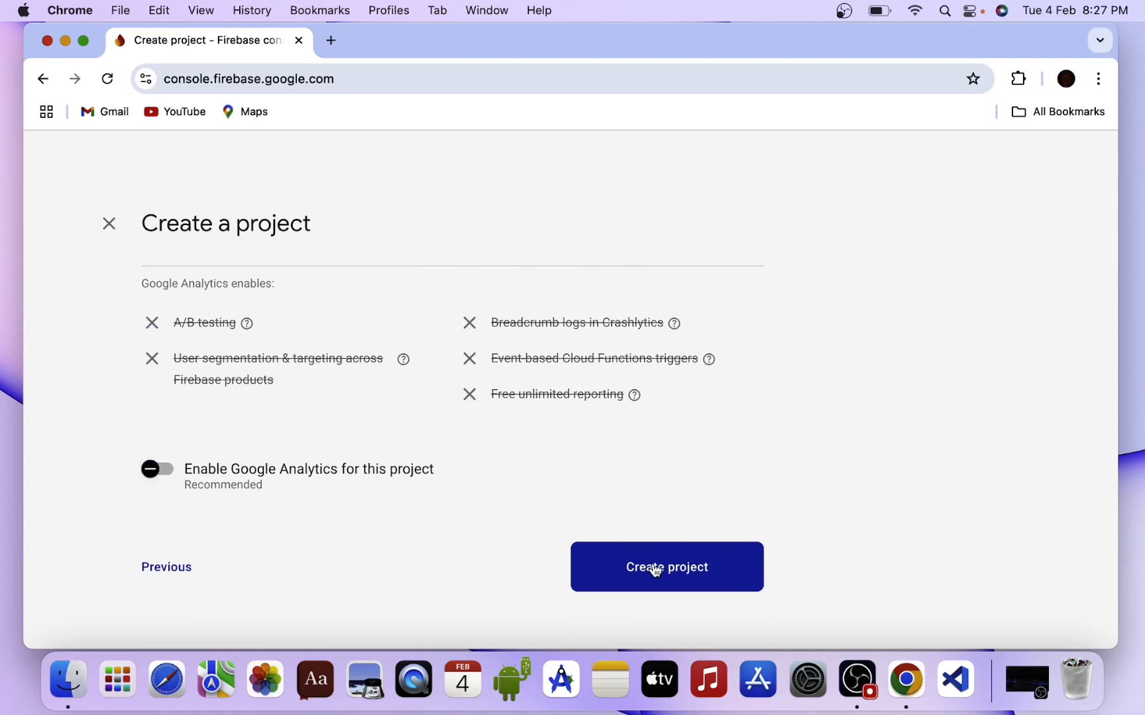
left_click(655, 570)
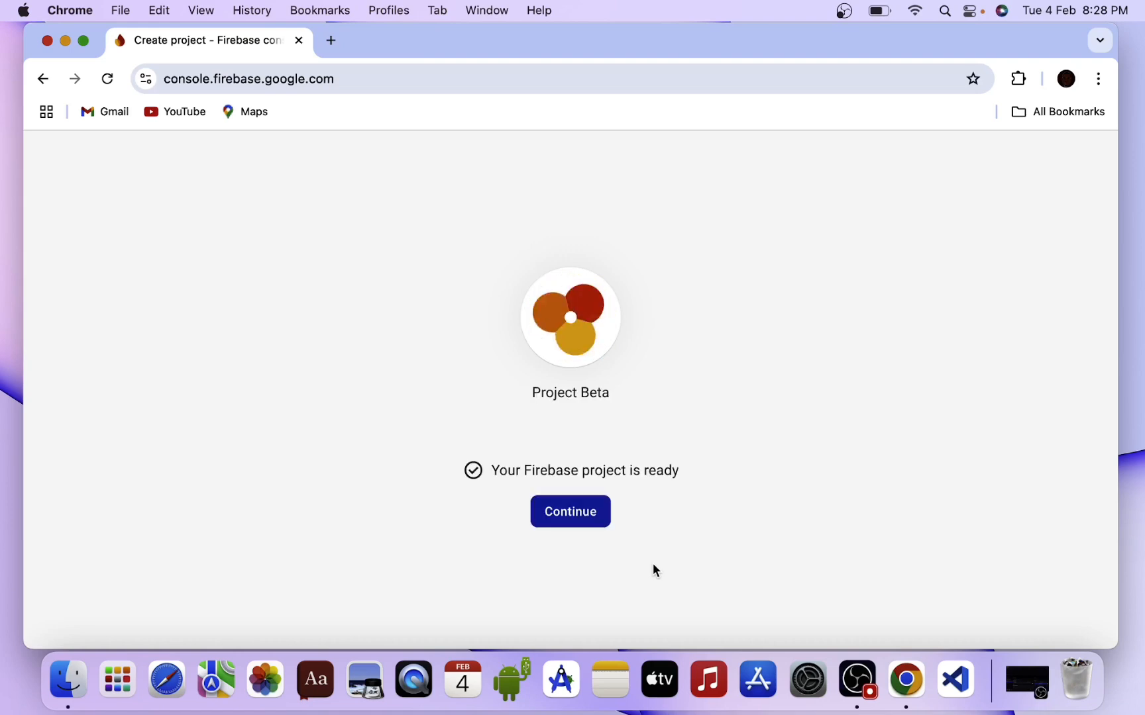
Continue from the ready notice to Project Beta's overview page.
left_click(571, 524)
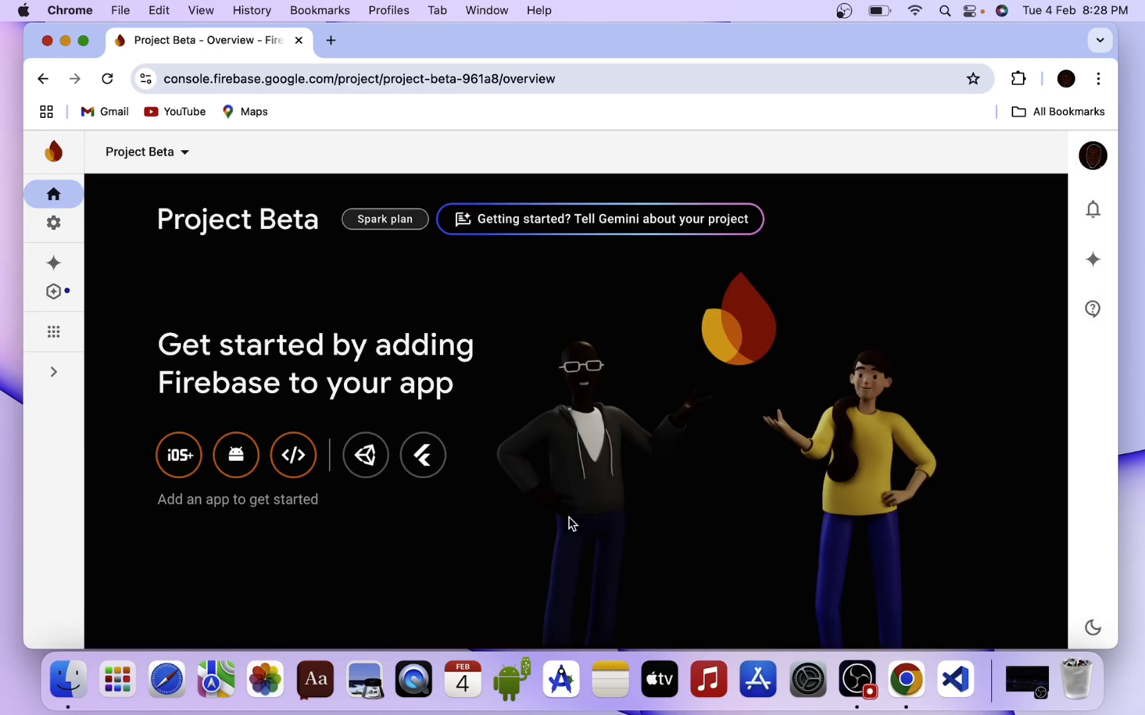
scroll(571, 525, "down", 2)
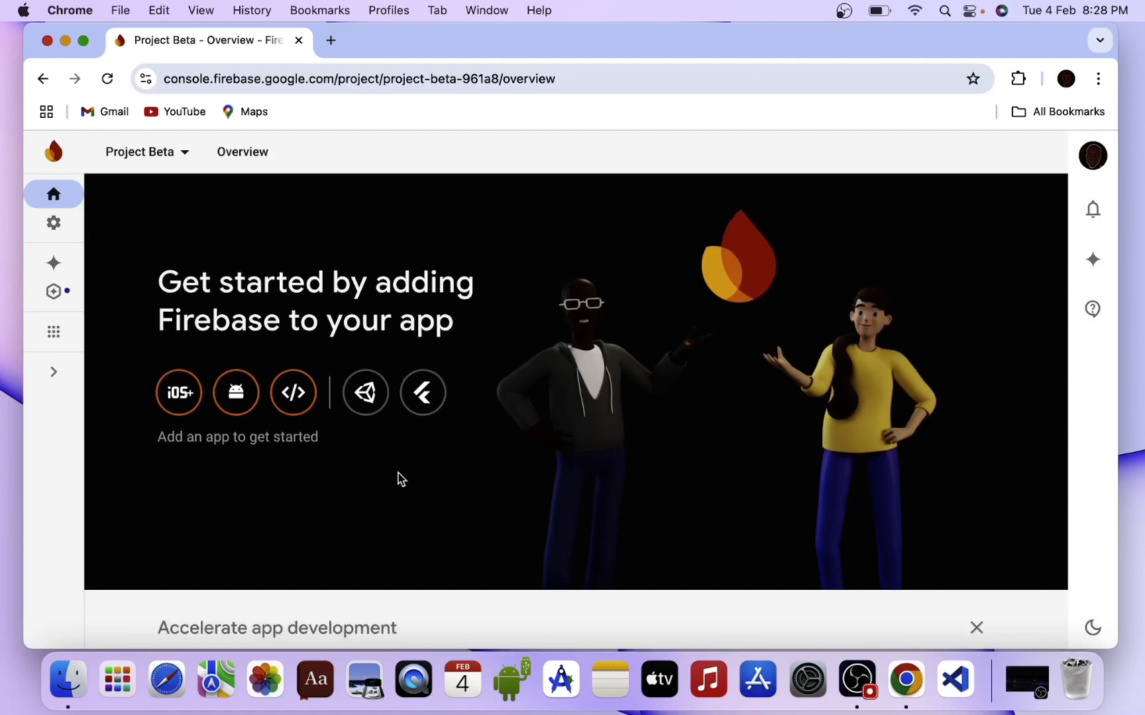
Register an Android app with package com.projectbeta.android and nickname 'Android Test'.
left_click(232, 415)
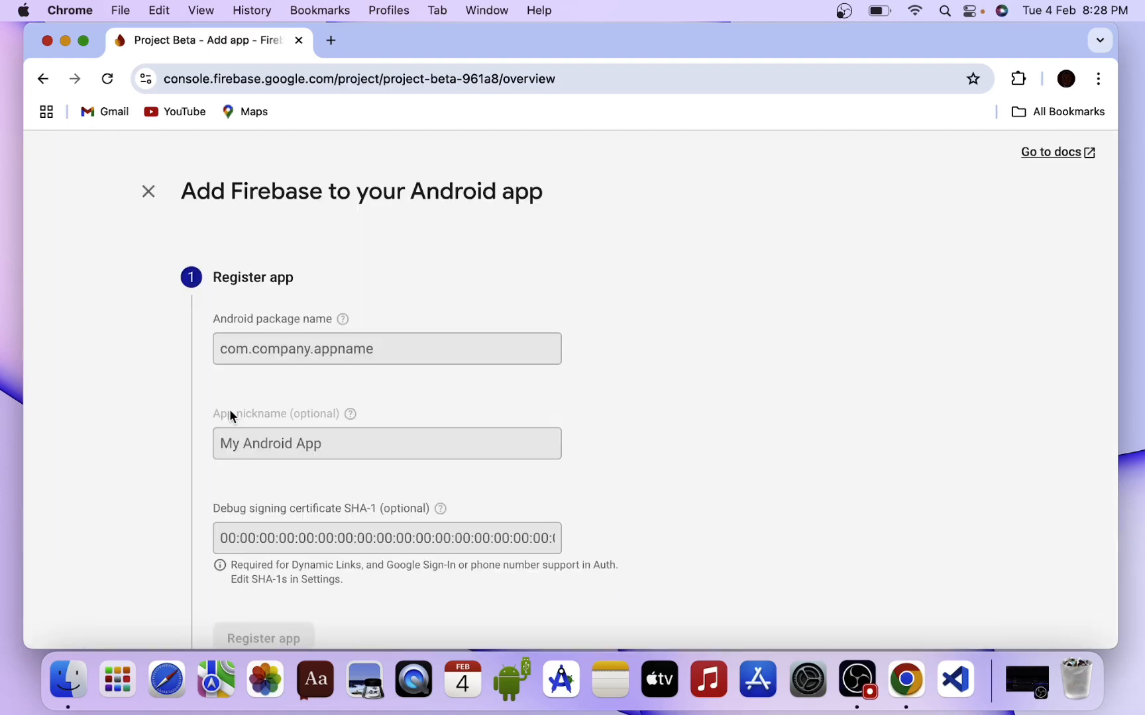
left_click(335, 341)
type("com")
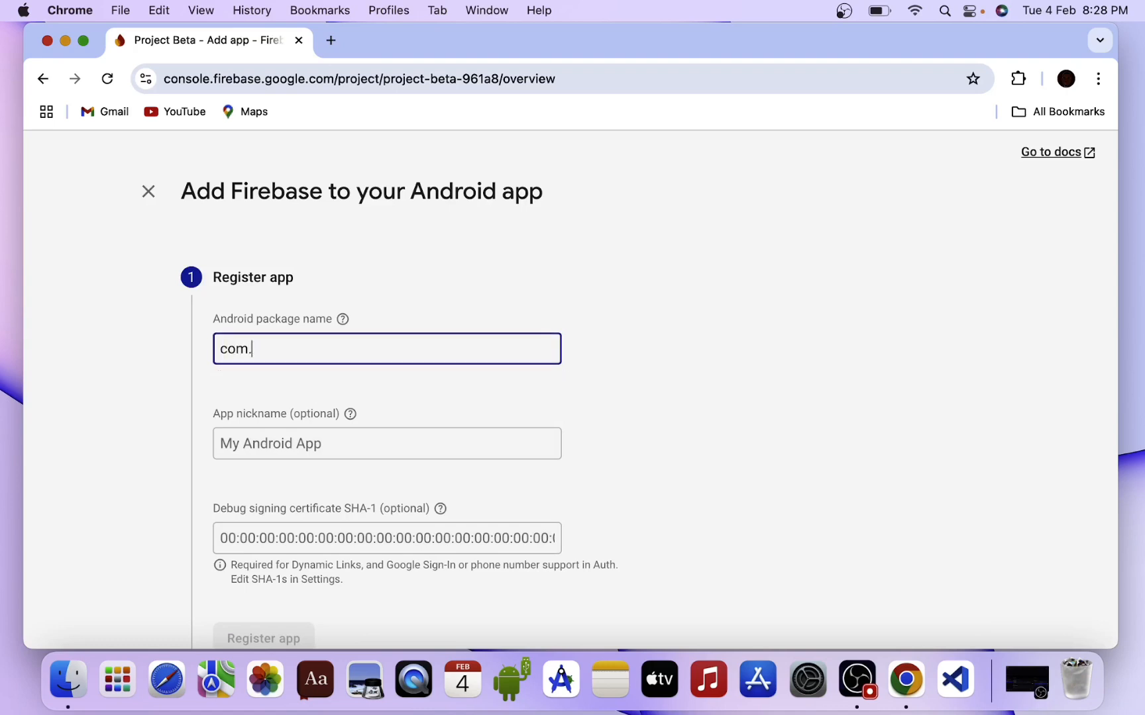
type(".pr")
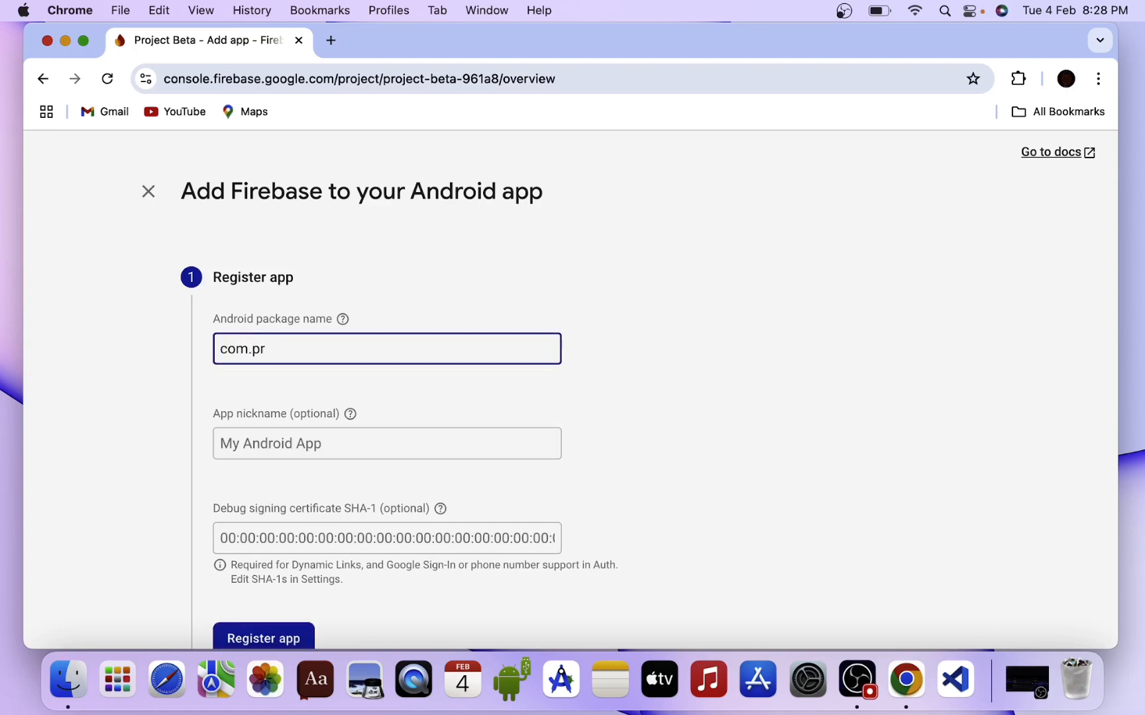
type("oject")
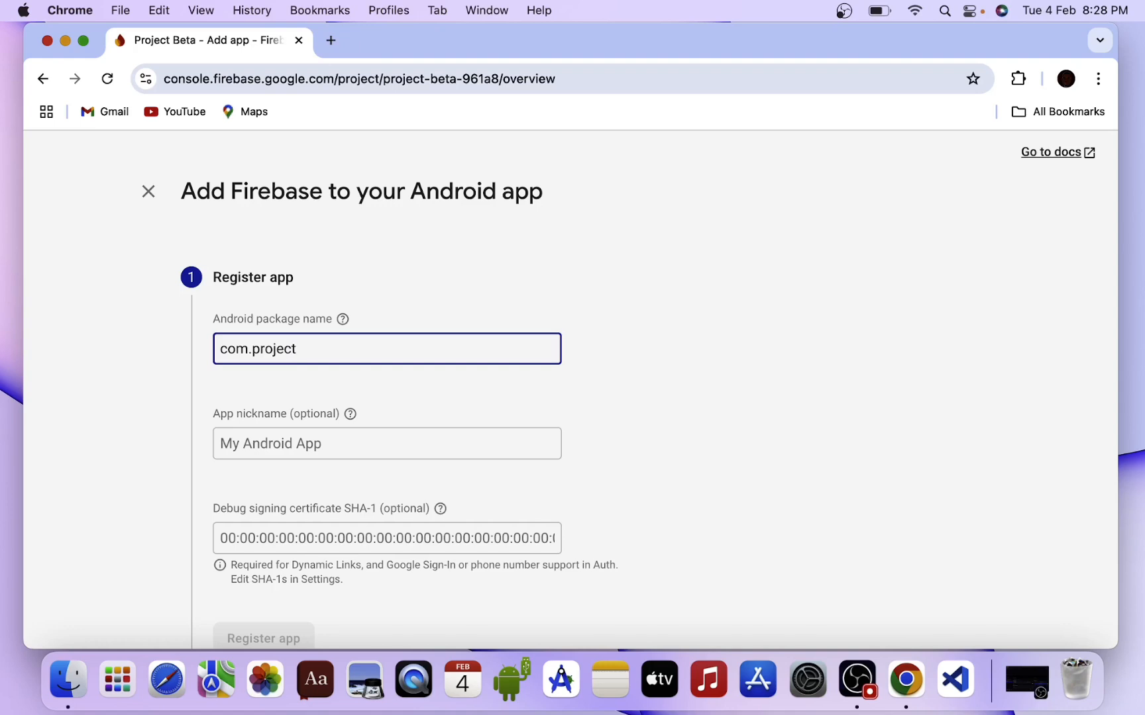
type("beta.android")
left_click(340, 442)
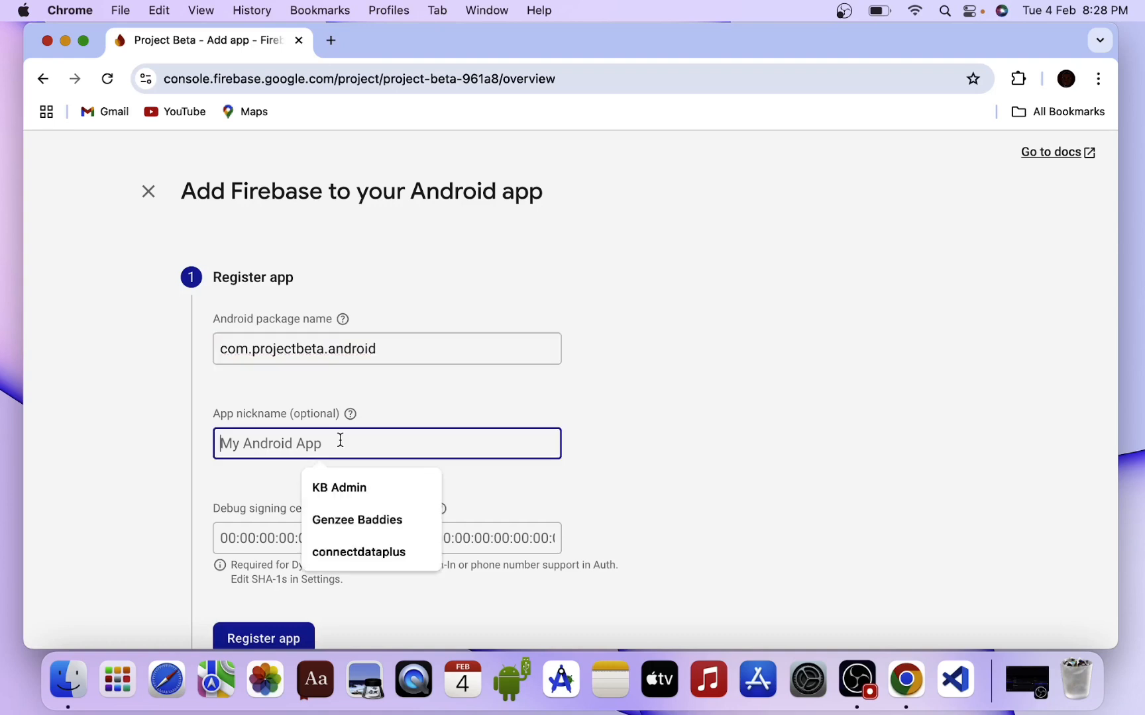
type("Andr")
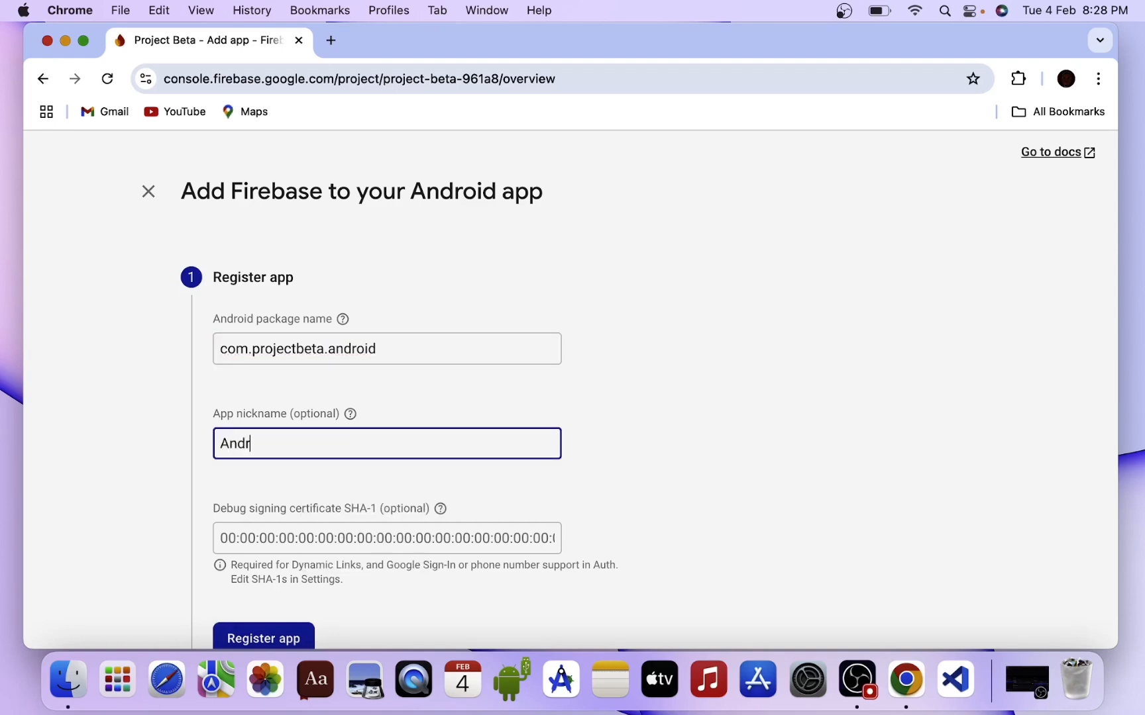
type("oid Test")
scroll(343, 518, "down", 2)
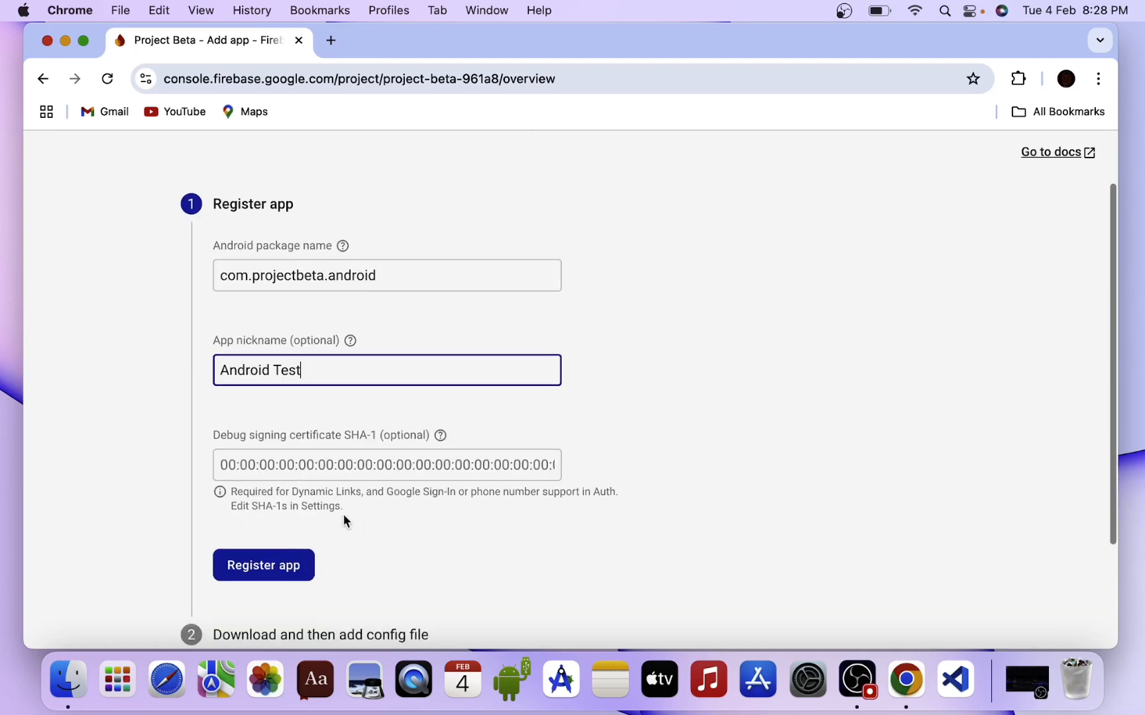
left_click(293, 561)
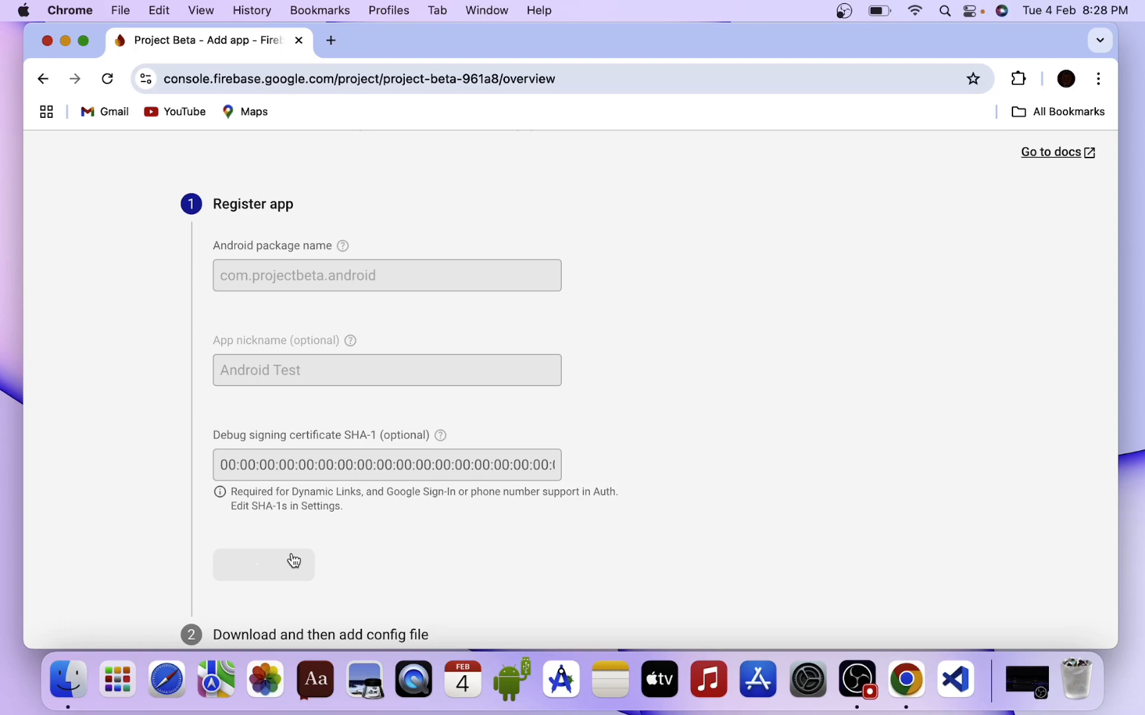
Download google-services.json, step through the SDK instructions, and return to the console.
scroll(331, 546, "down", 3)
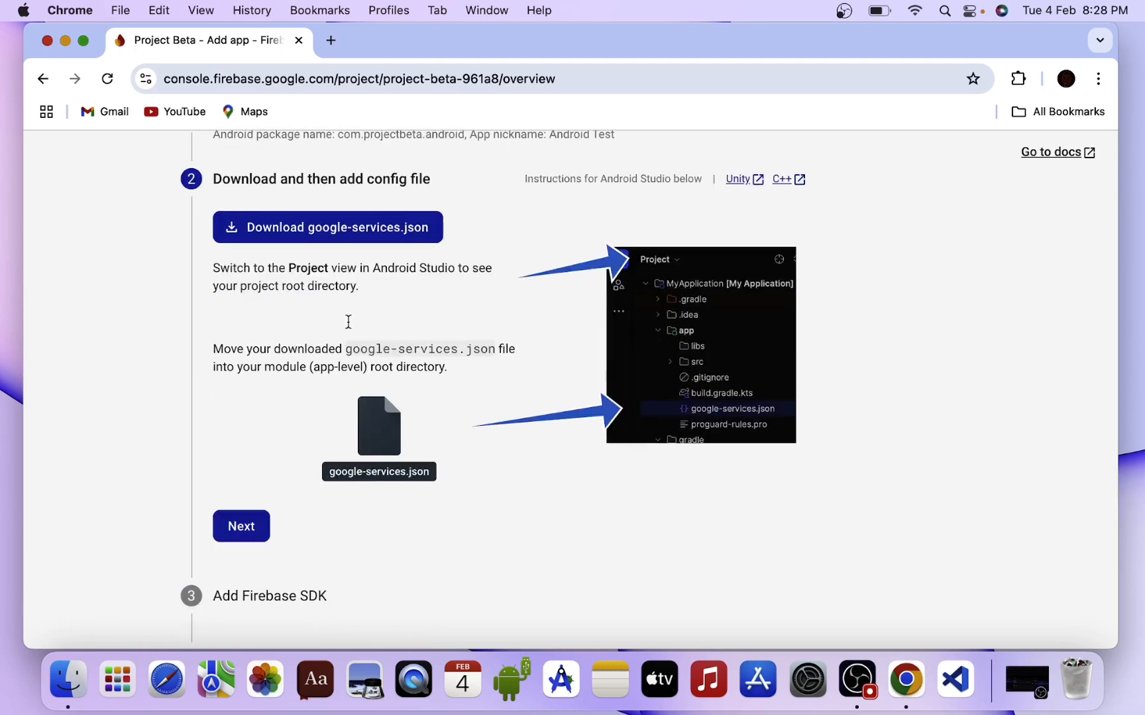
left_click(279, 229)
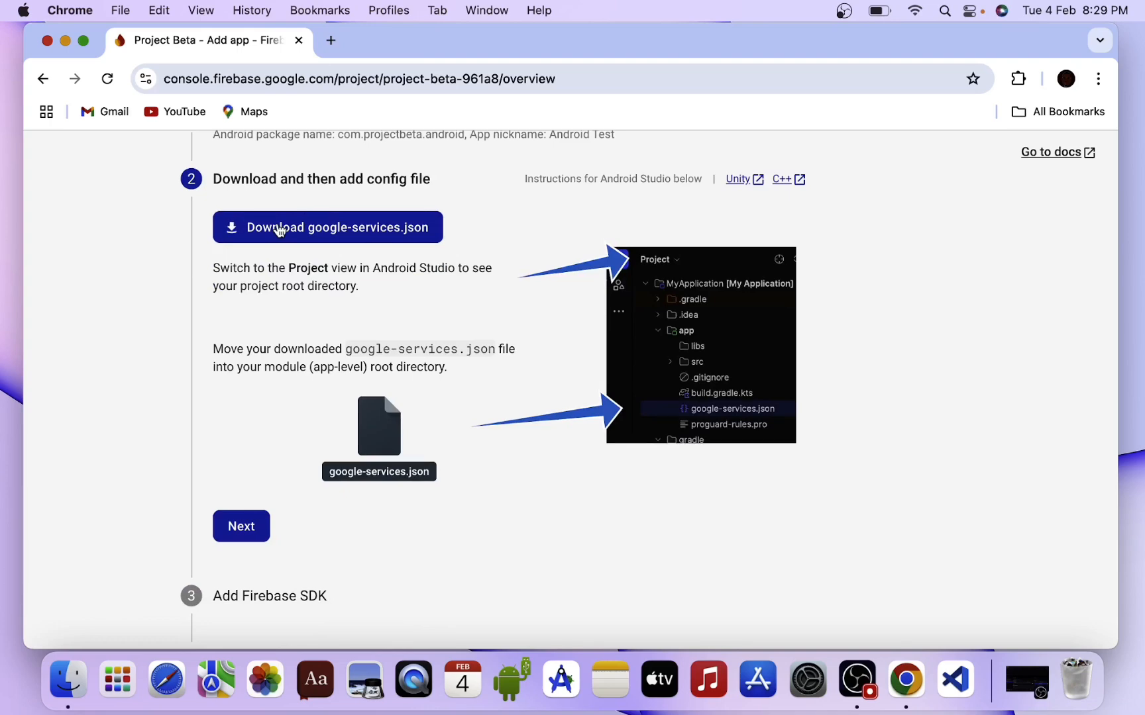
left_click(242, 534)
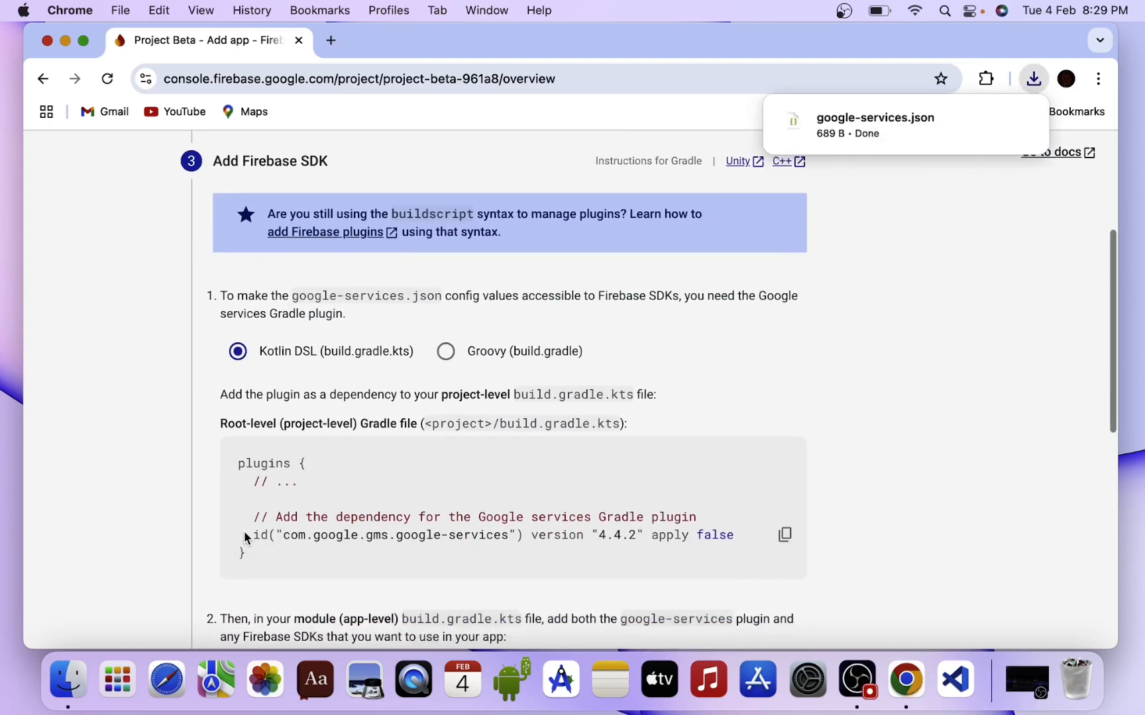
scroll(245, 534, "down", 5)
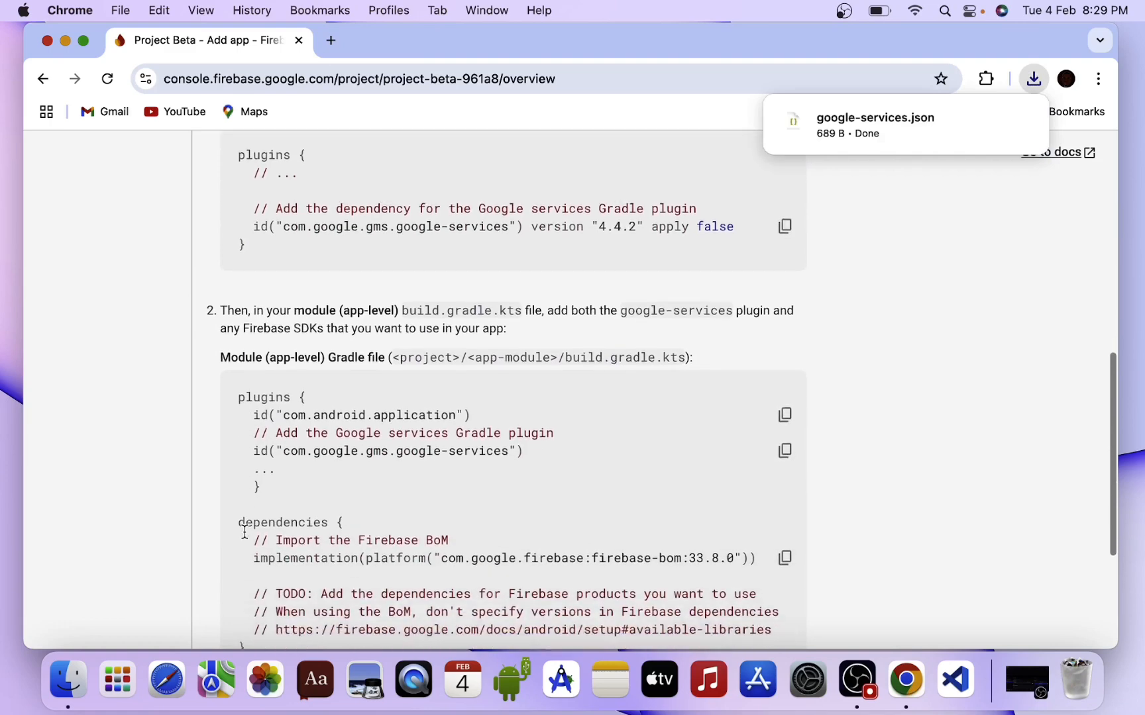
scroll(244, 530, "down", 4)
left_click(303, 543)
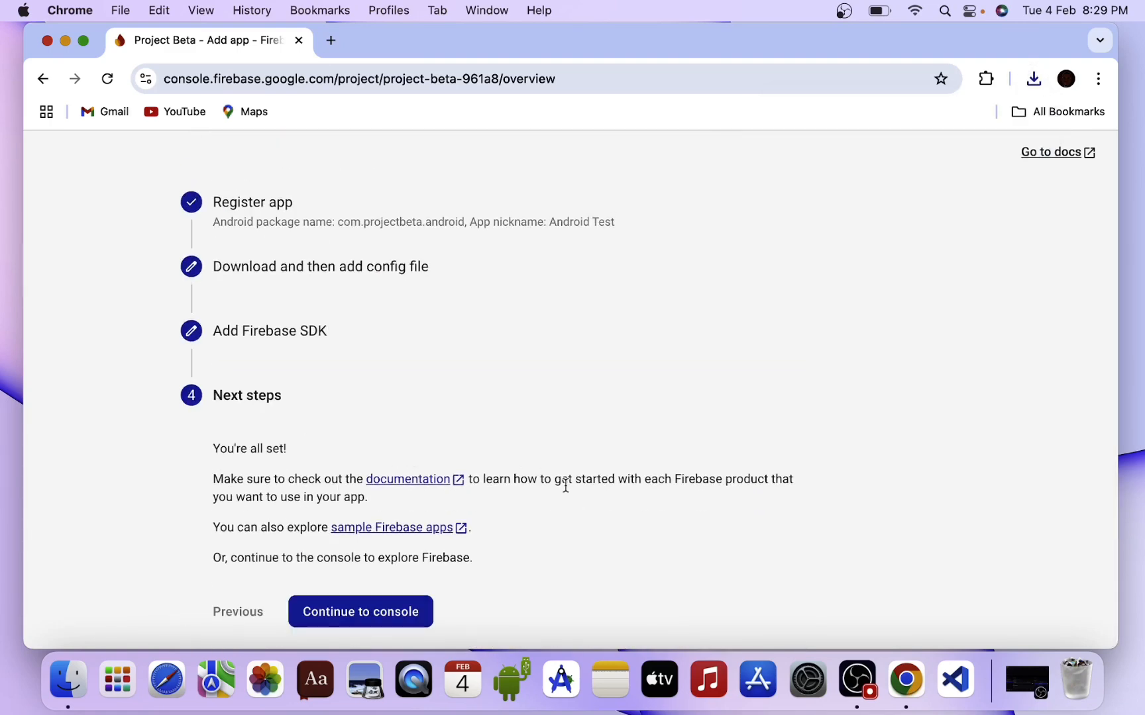
left_click(393, 619)
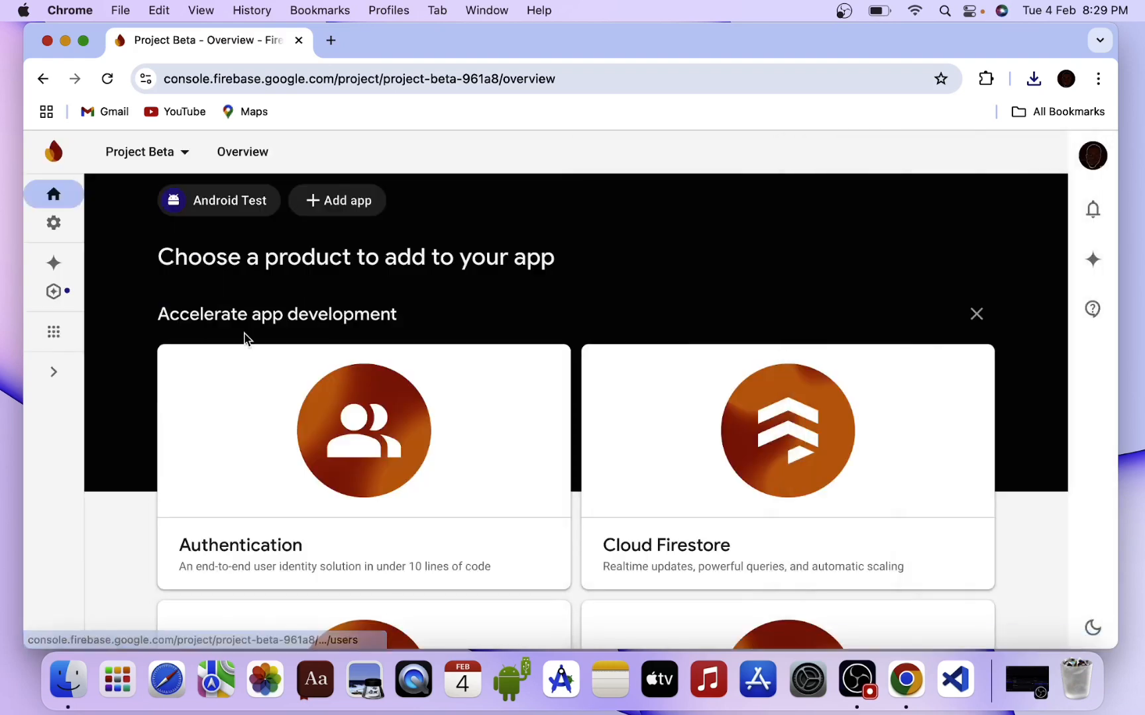
Open Authentication and get it started for Project Beta.
left_click(439, 418)
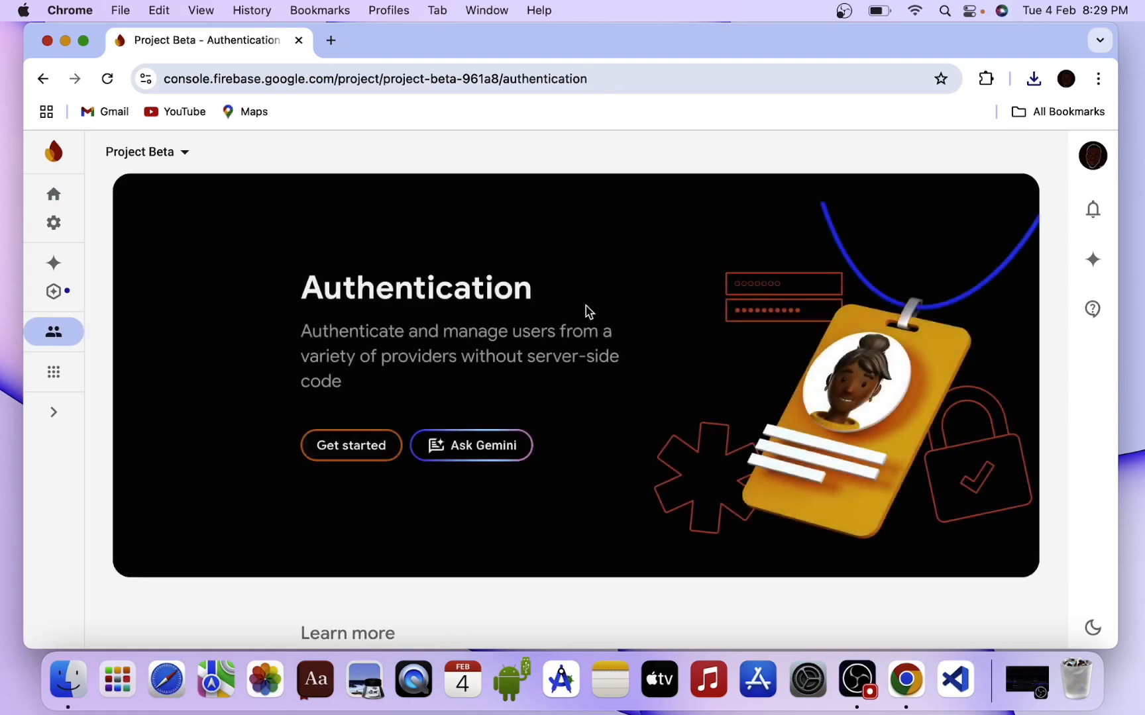
left_click(354, 450)
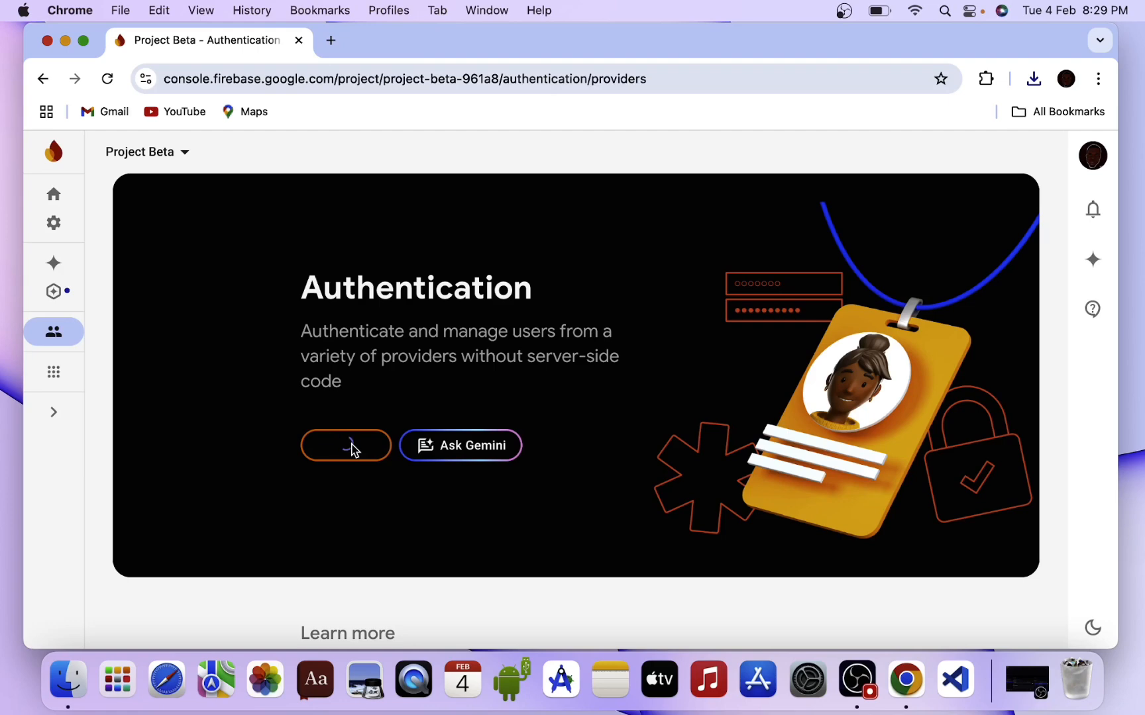
scroll(452, 456, "down", 5)
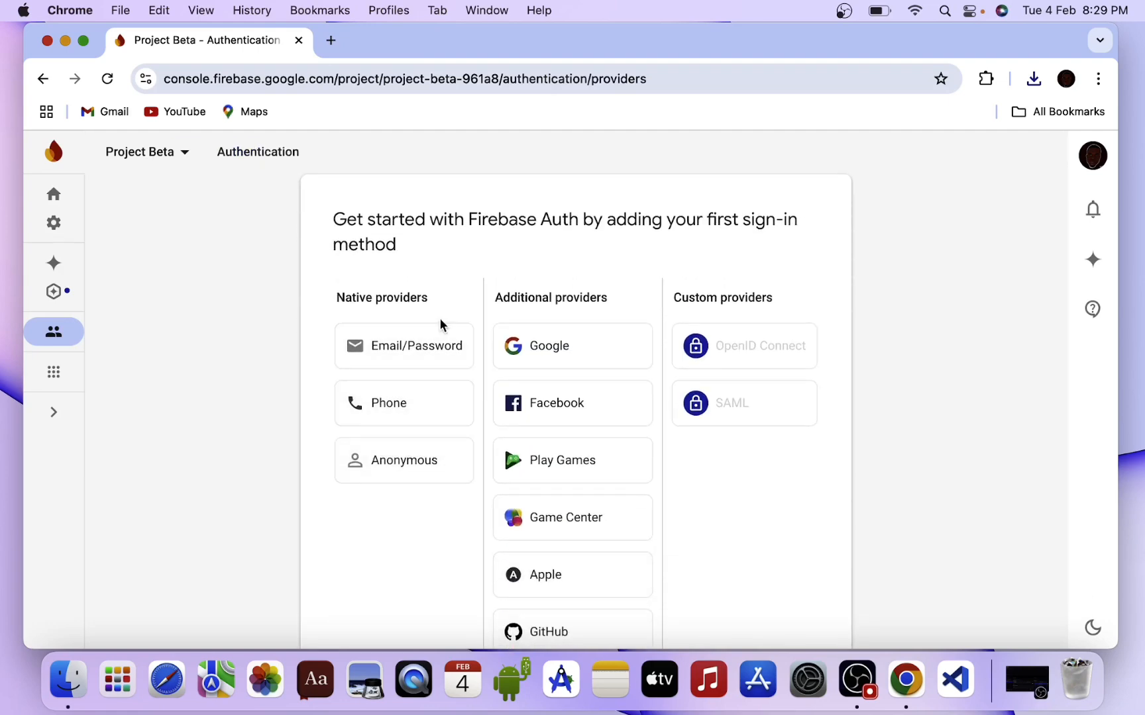
scroll(560, 534, "down", 1)
scroll(560, 534, "down", 10)
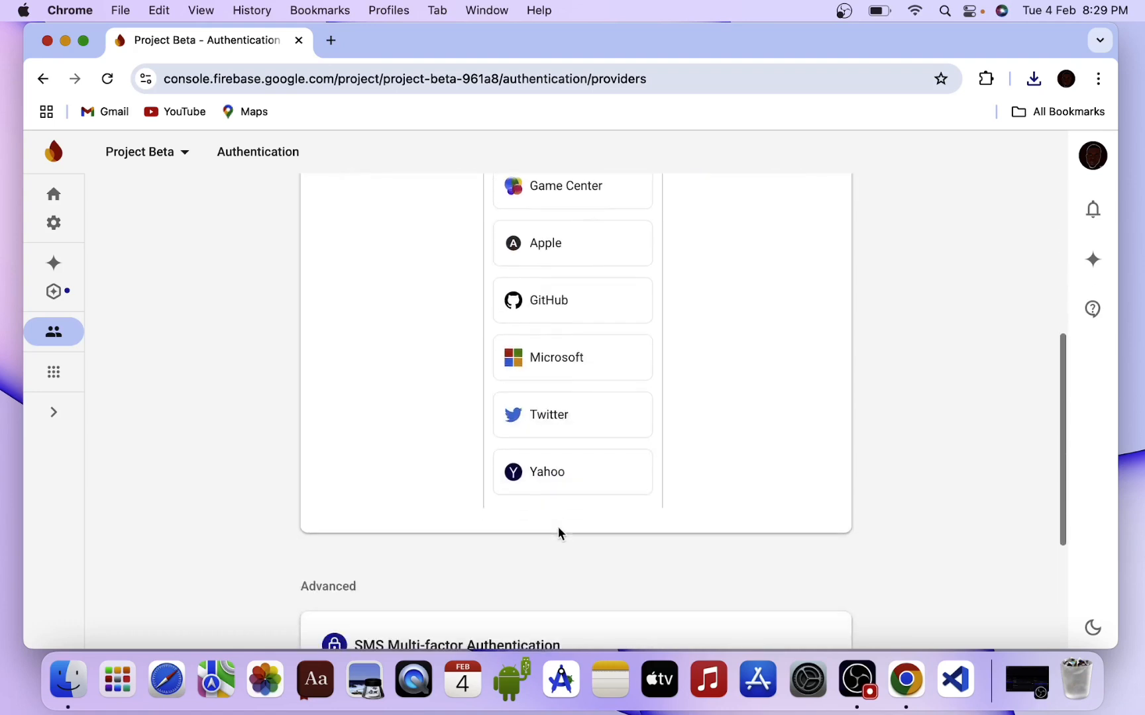
scroll(560, 534, "up", 12)
scroll(560, 534, "up", 1)
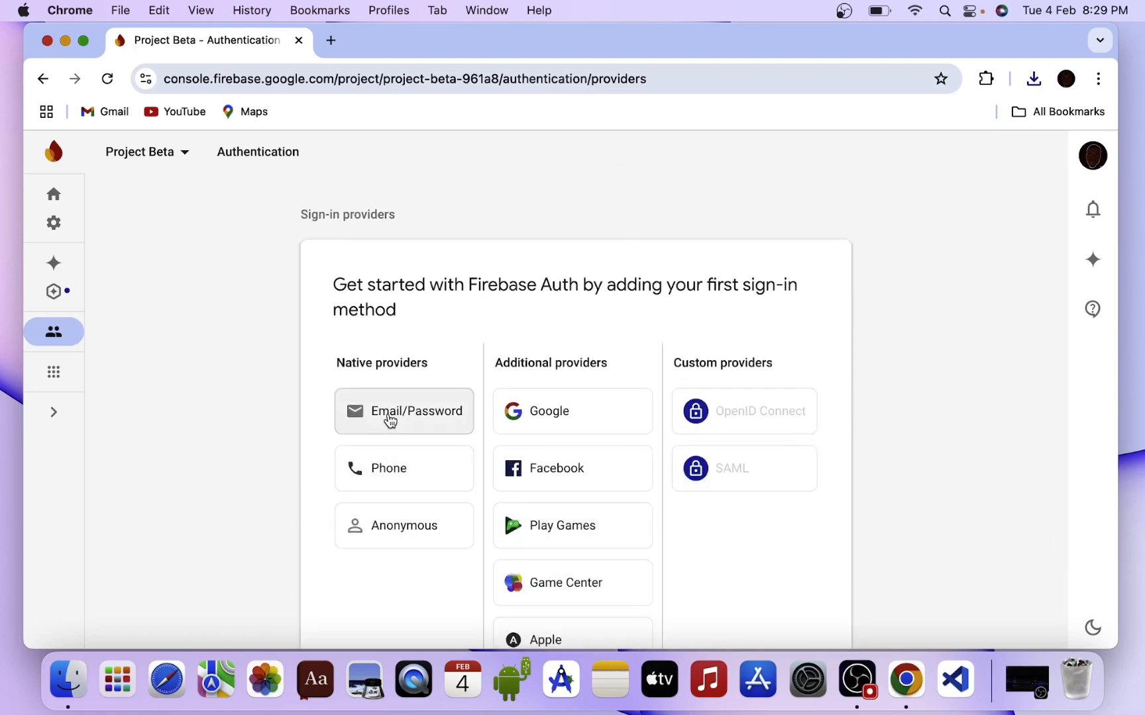
Enable the Email/Password sign-in provider and save it.
left_click(389, 414)
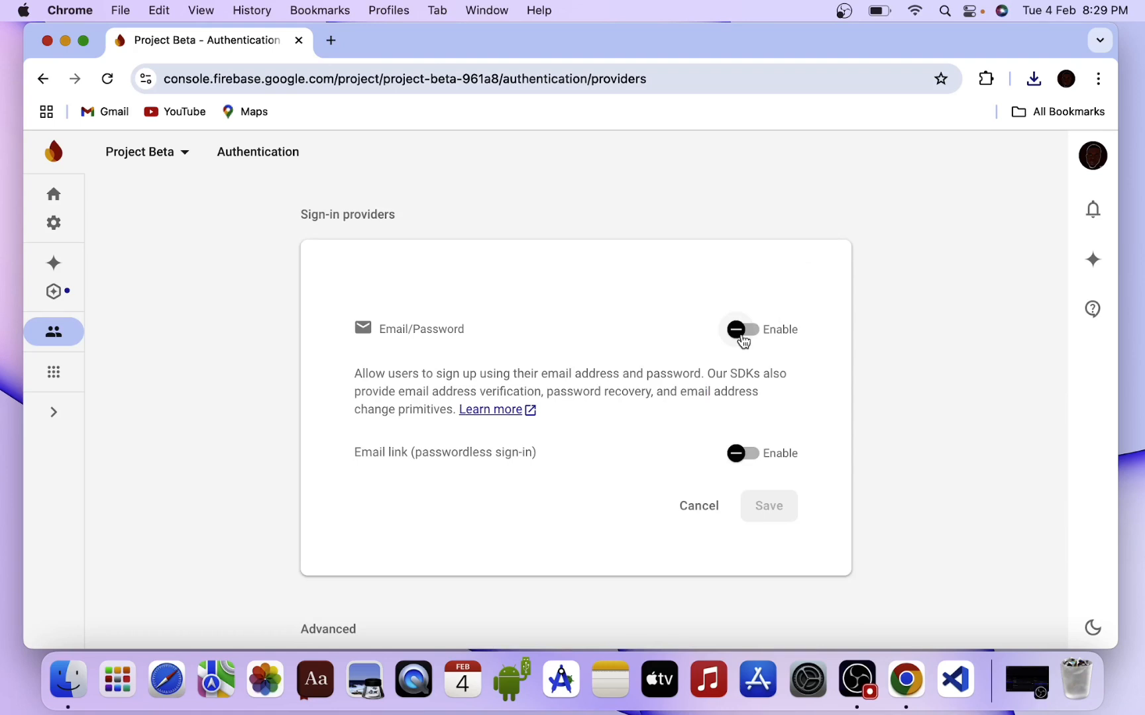
left_click(739, 335)
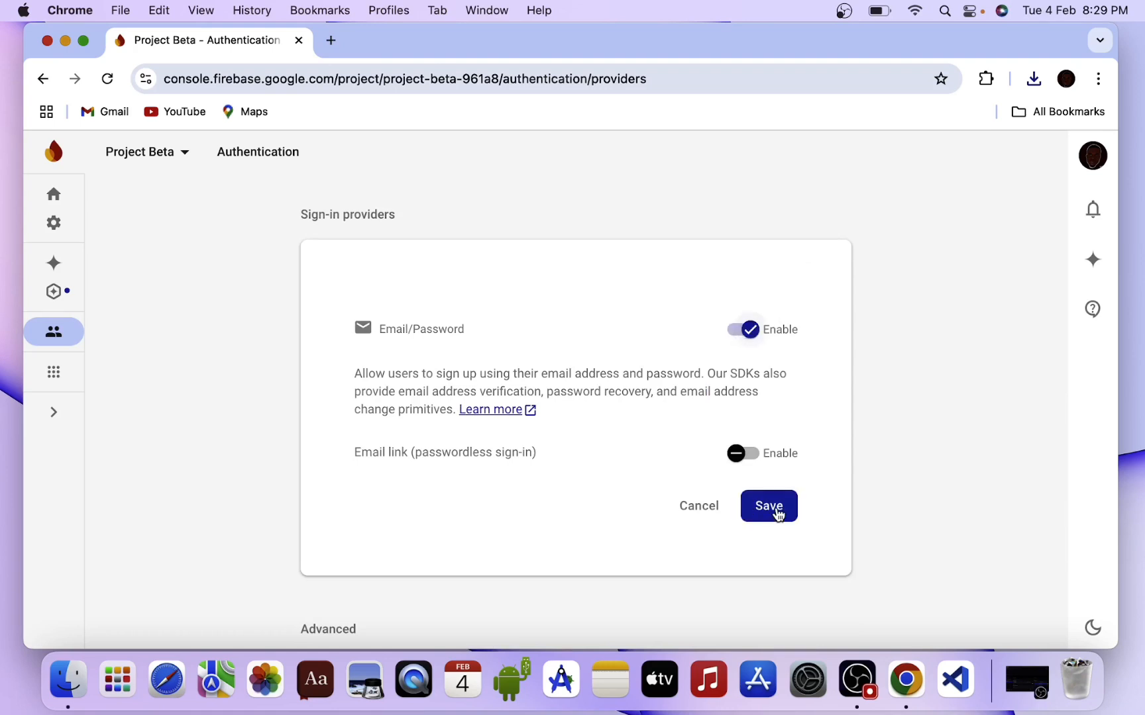
left_click(778, 516)
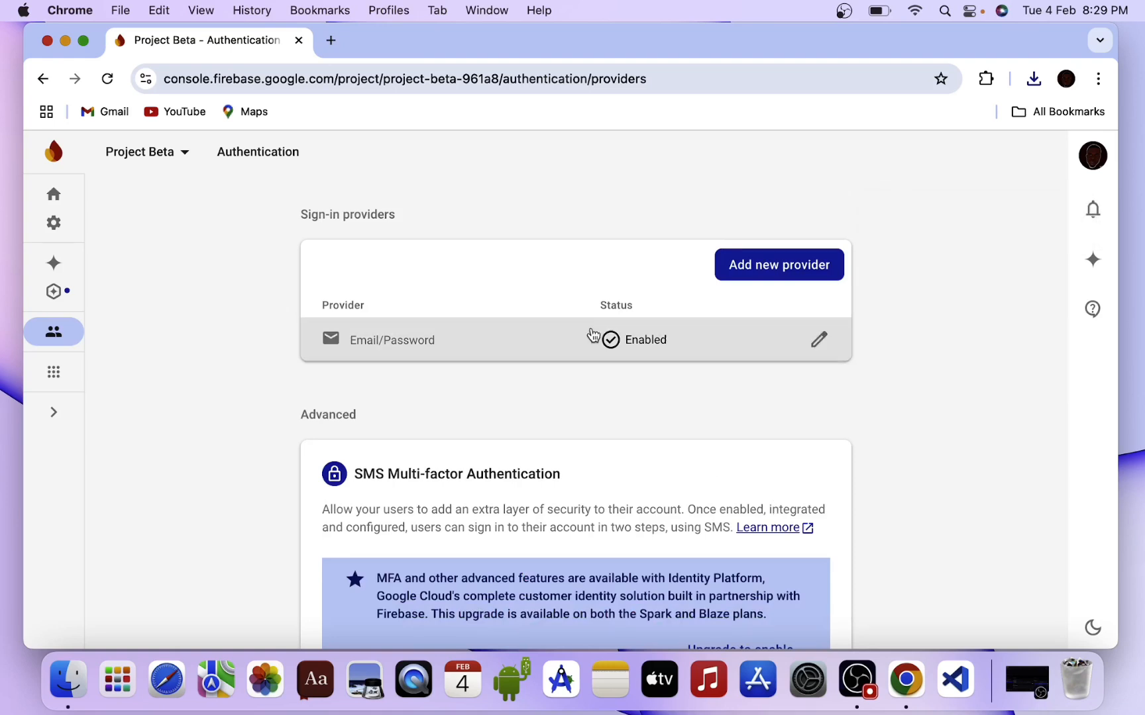
Add Phone as a new sign-in provider, enable it and save.
left_click(780, 277)
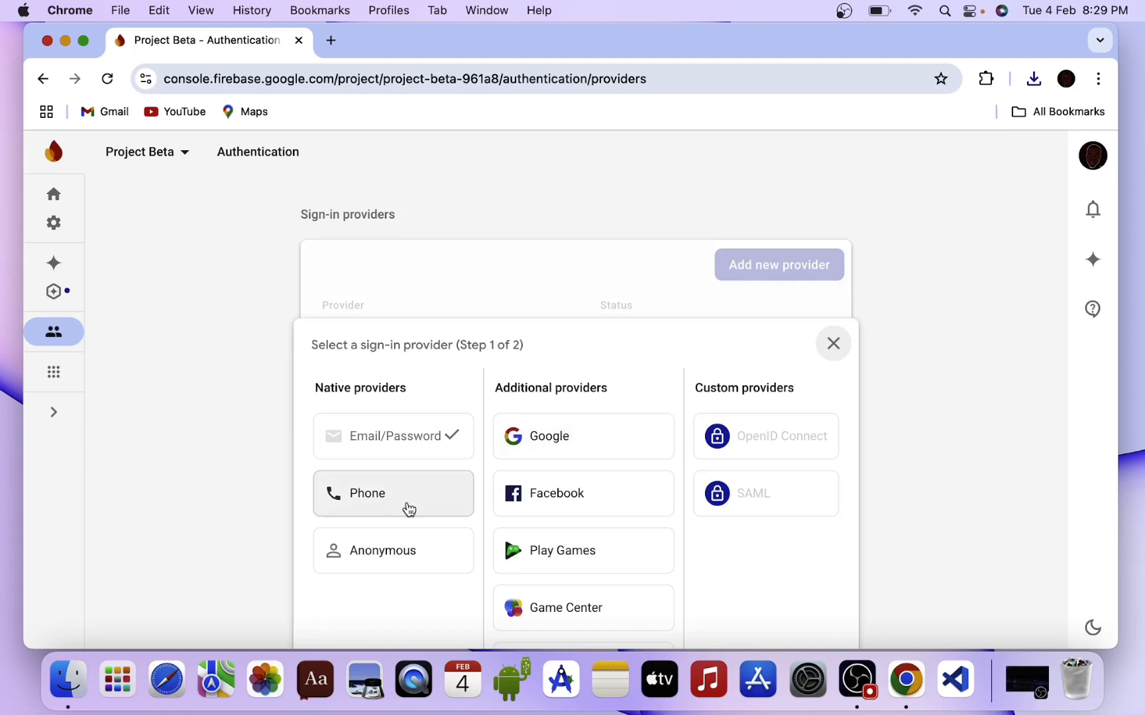
left_click(406, 507)
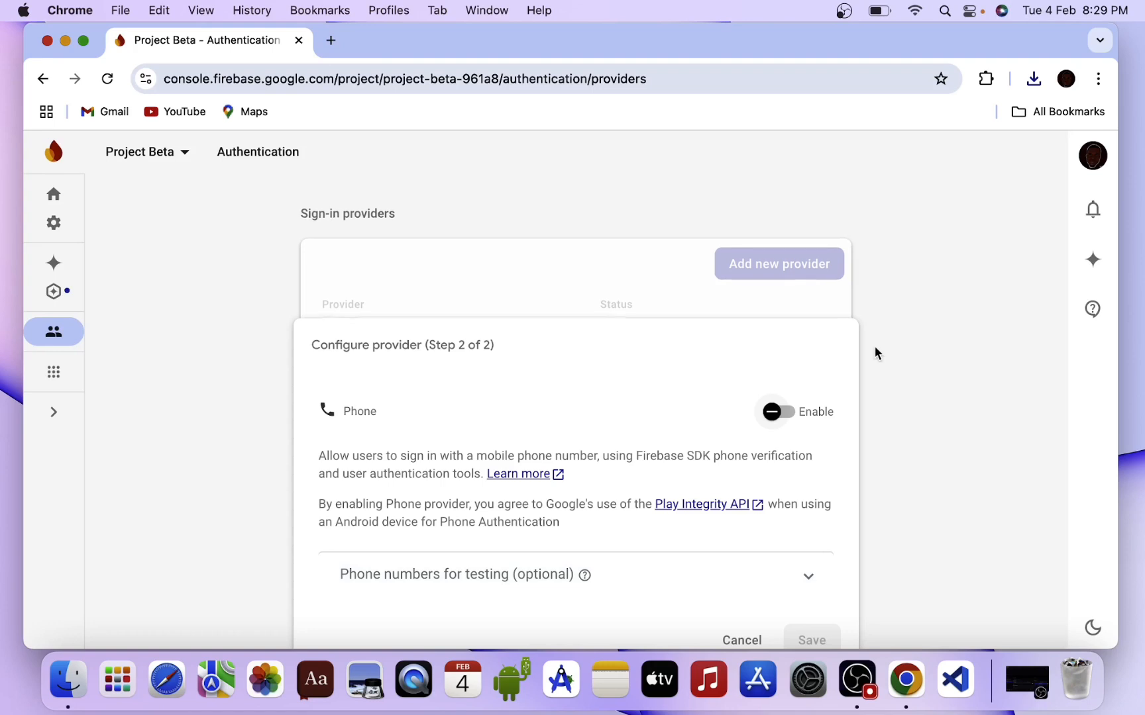
scroll(875, 347, "down", 3)
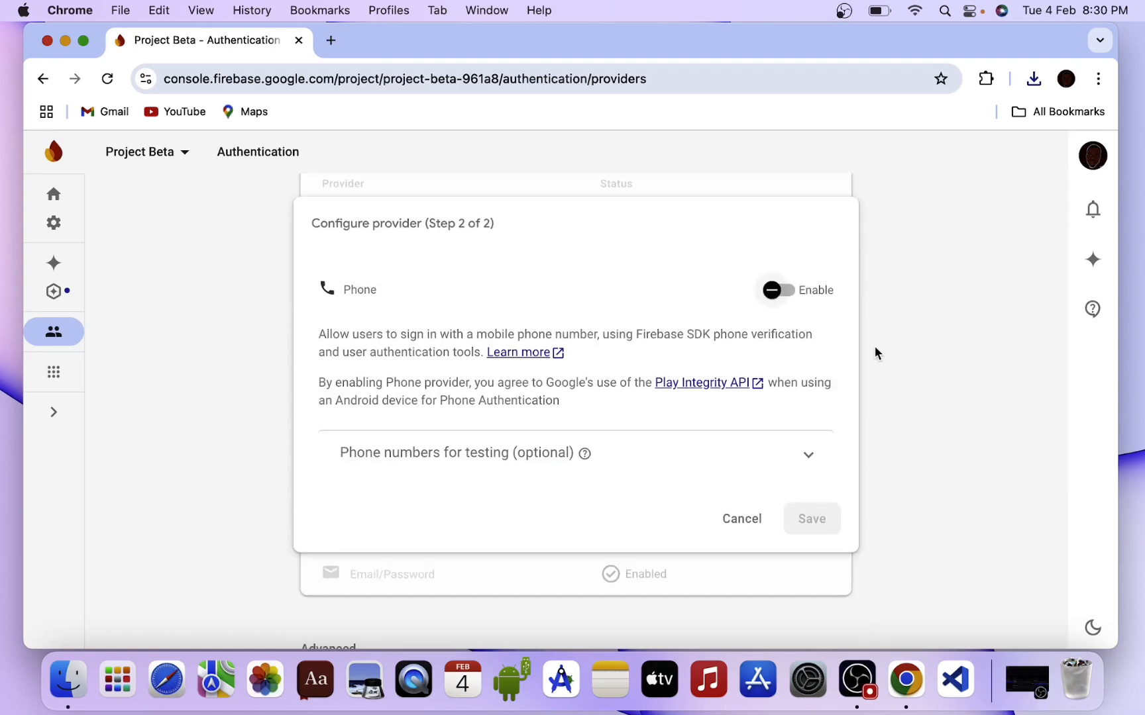
left_click(777, 293)
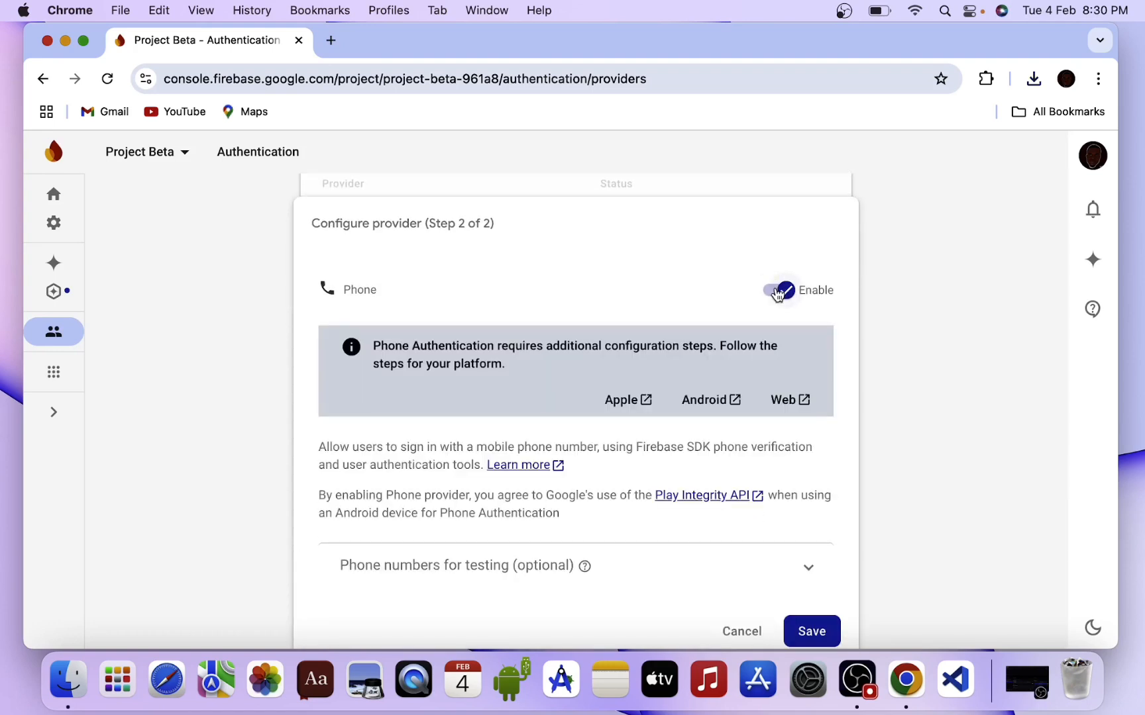
scroll(864, 405, "down", 3)
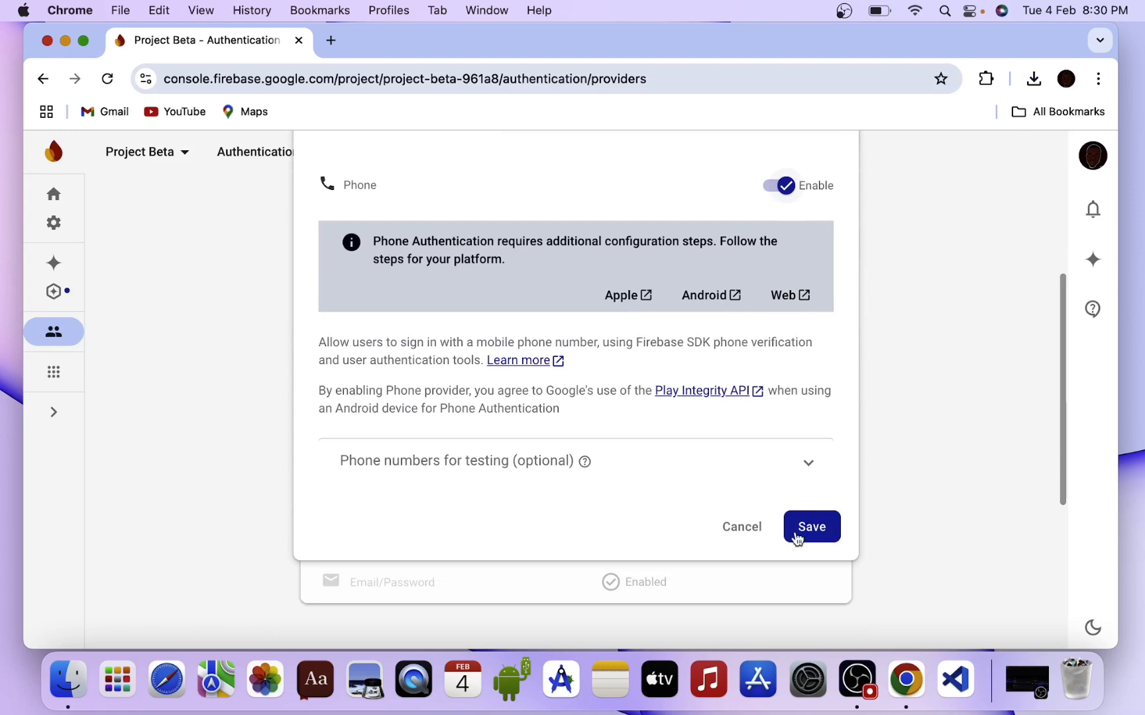
left_click(786, 538)
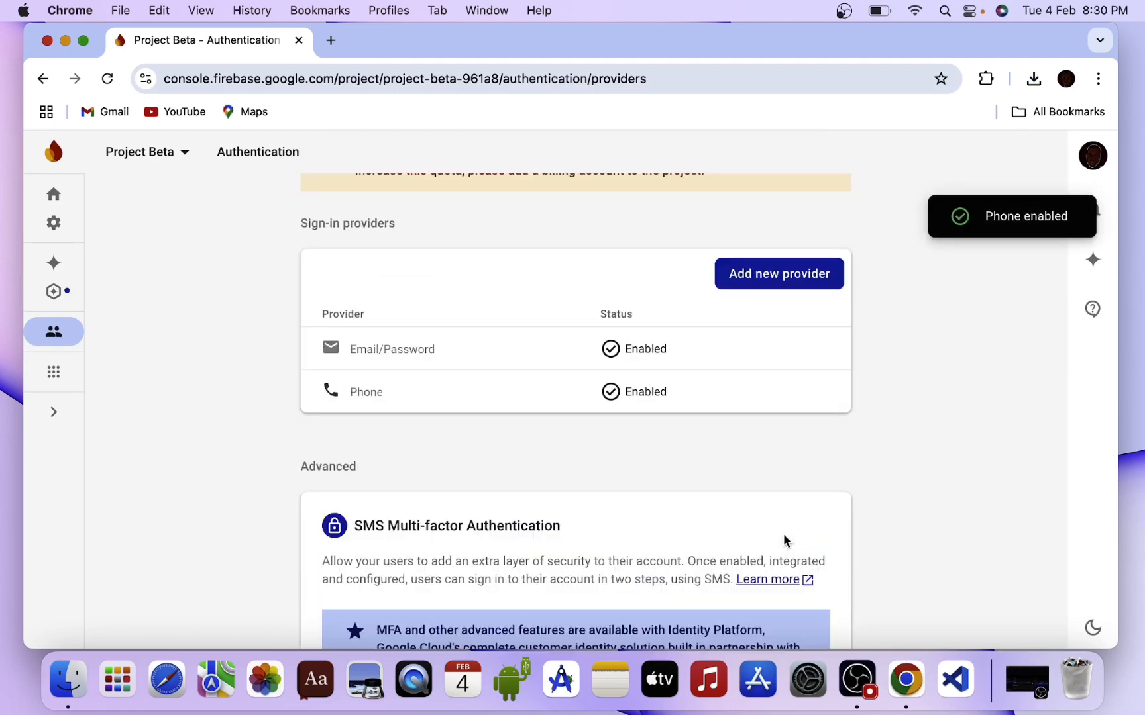
scroll(606, 424, "up", 3)
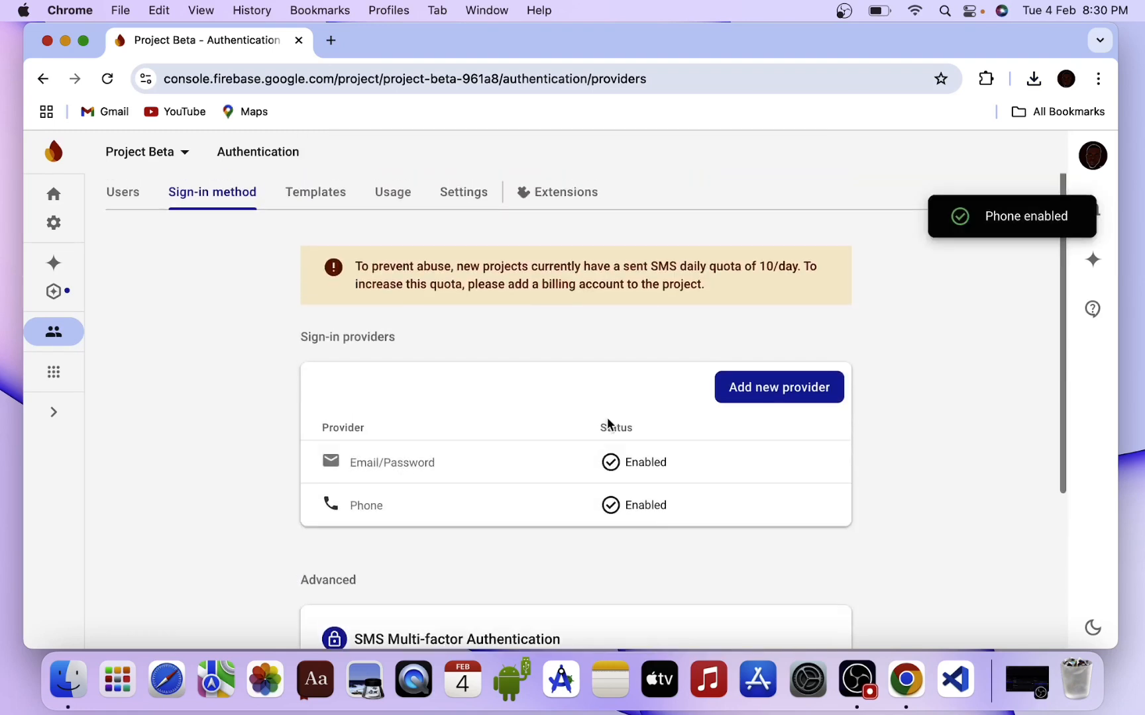
On the Users tab, add a test user with an email address and password.
left_click(122, 194)
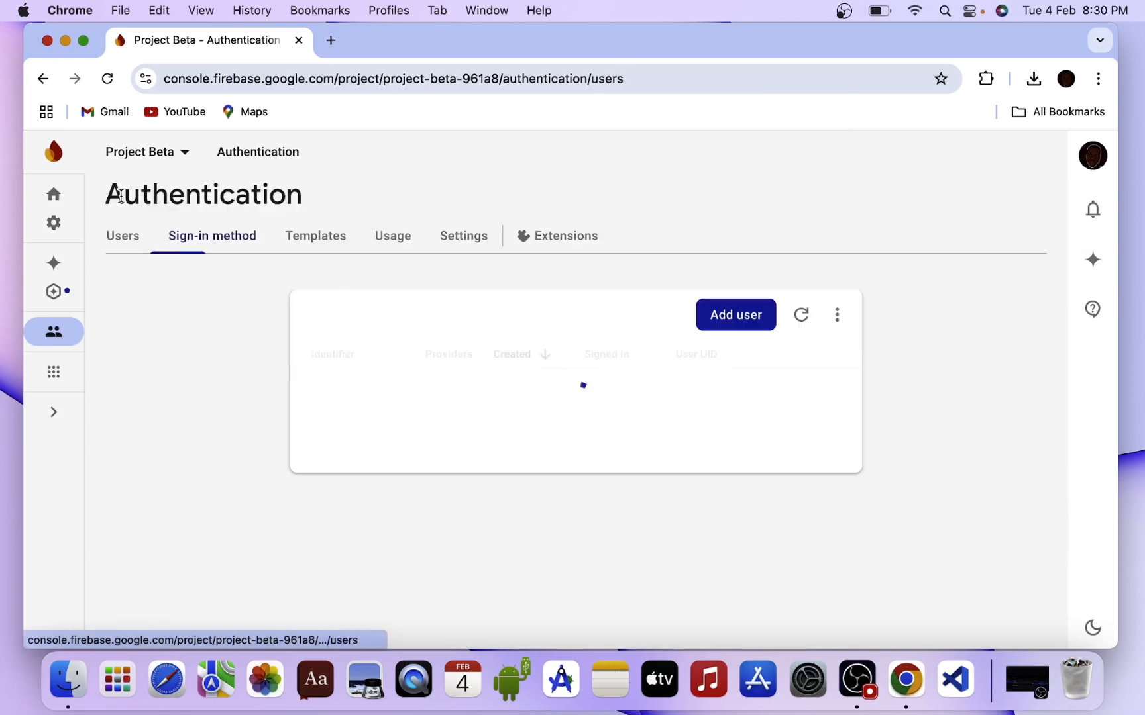
left_click(738, 317)
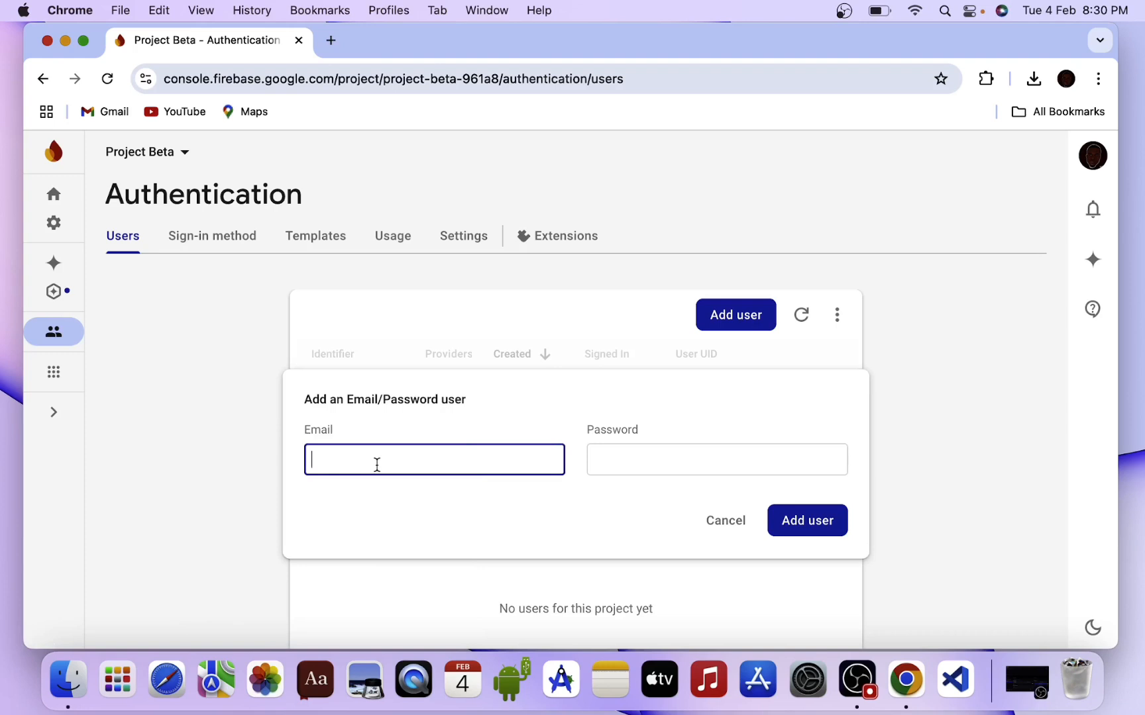
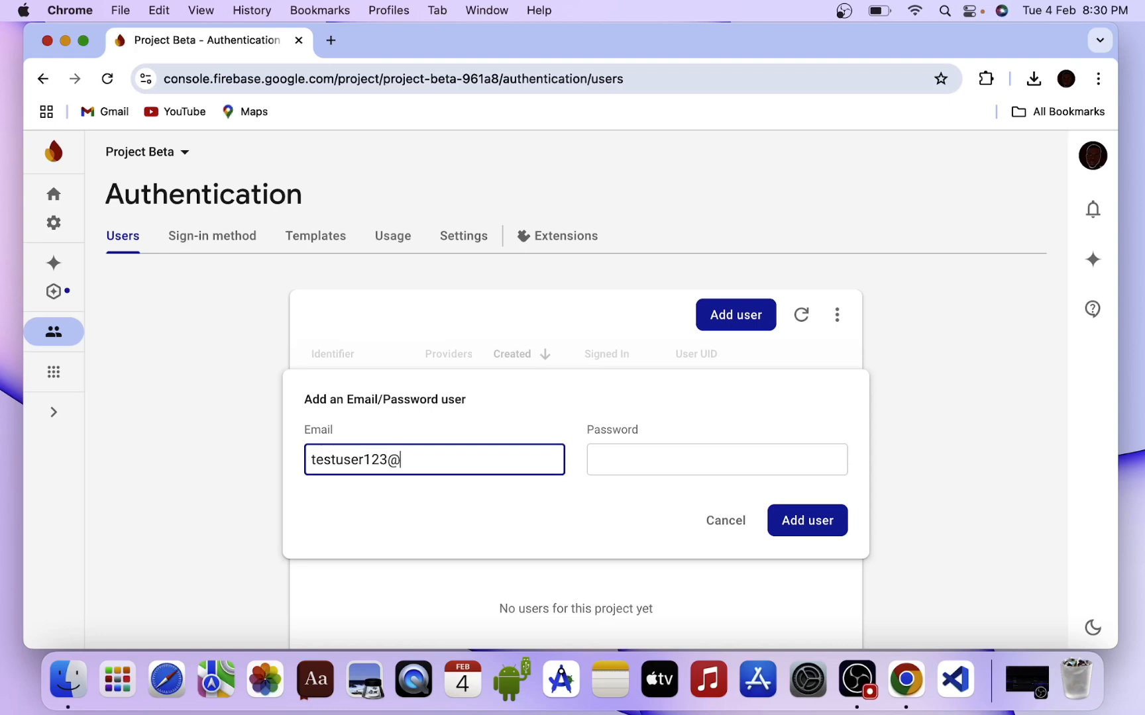
left_click(633, 449)
type("11")
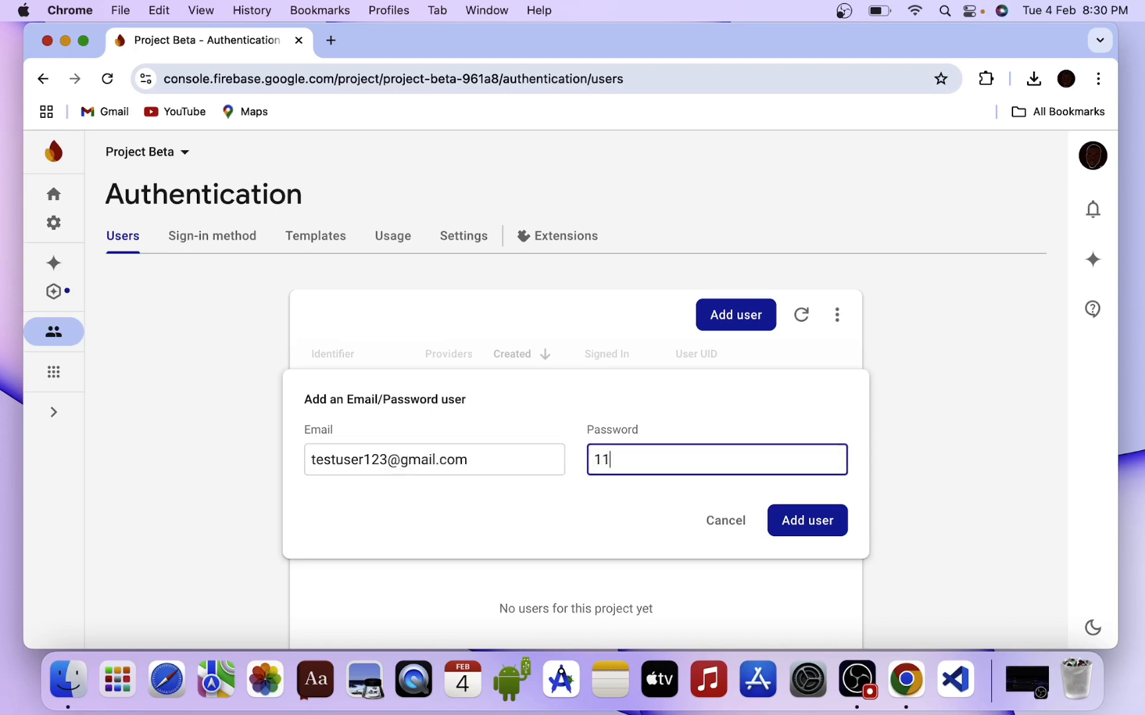
type("111111")
left_click(794, 522)
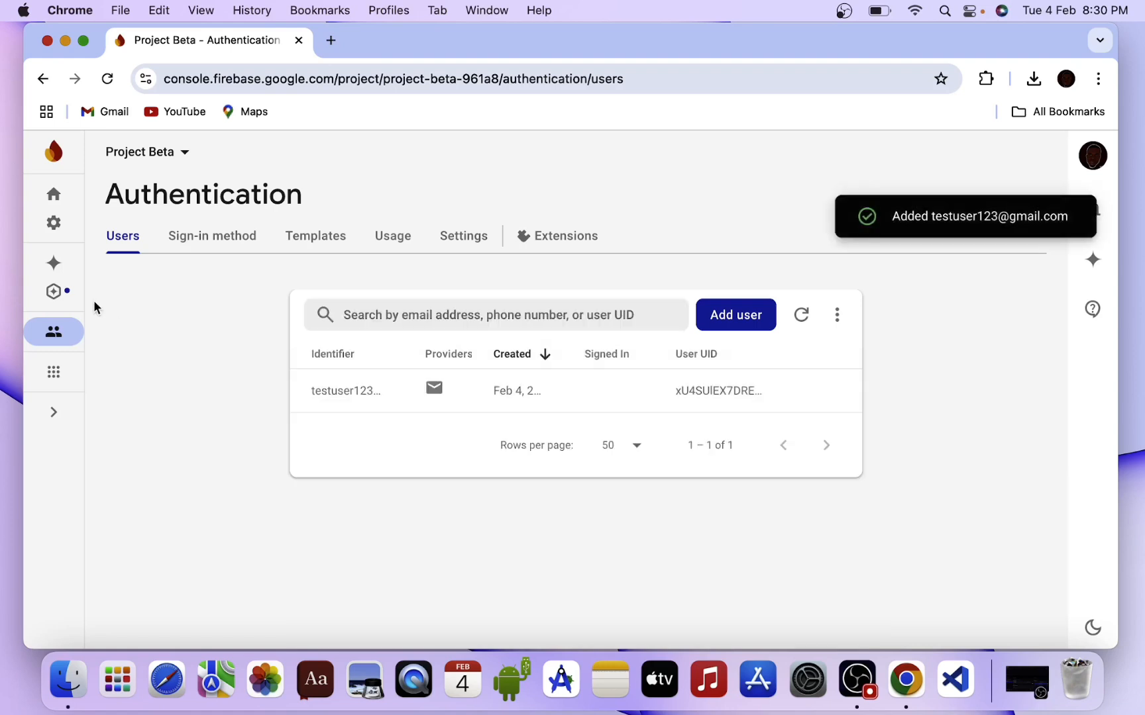
Begin adding Google as a sign-in provider, then cancel without saving it.
left_click(246, 234)
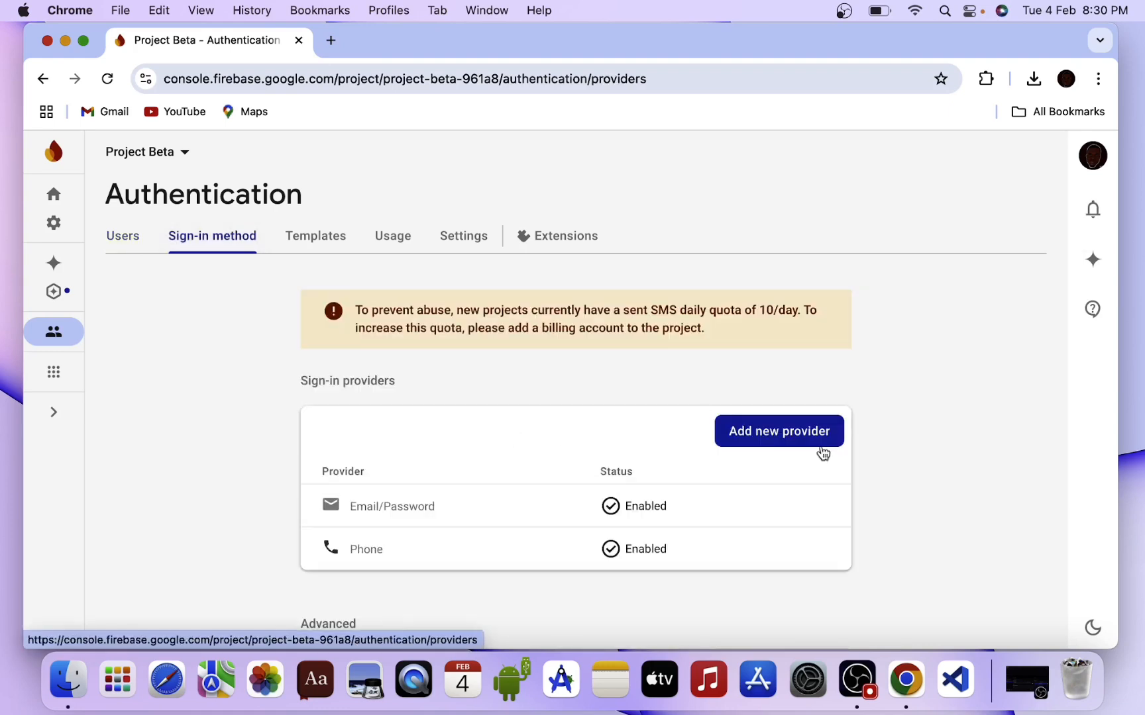
left_click(821, 444)
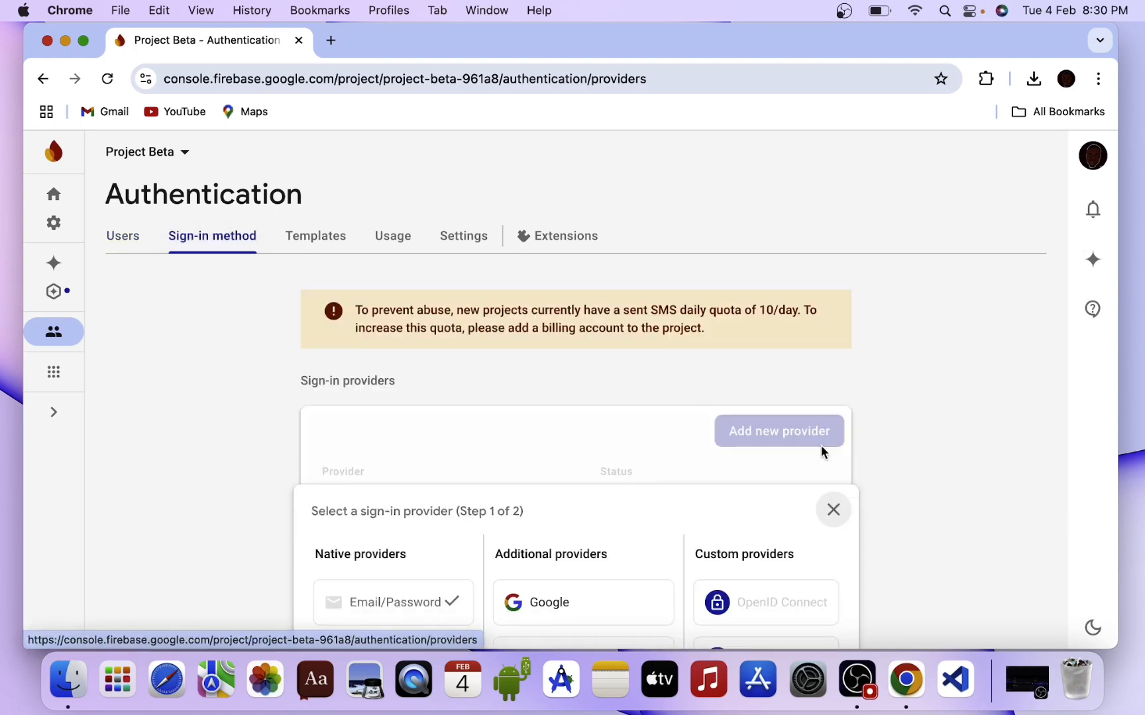
left_click(580, 600)
scroll(770, 428, "down", 6)
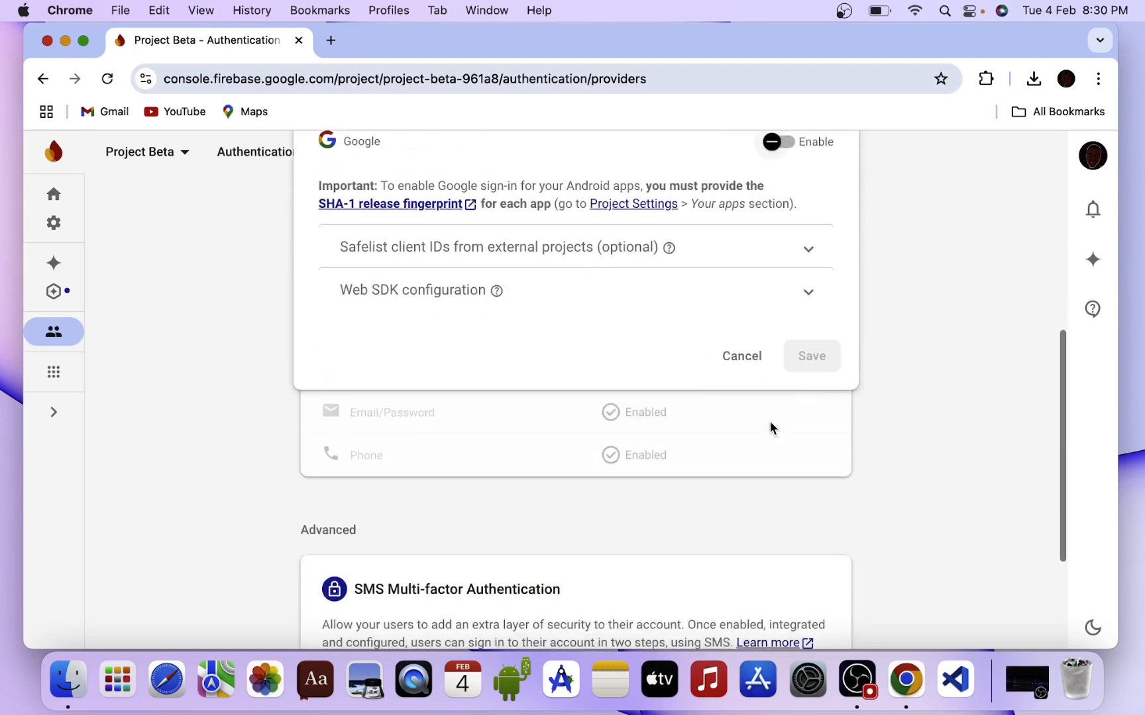
scroll(770, 424, "up", 2)
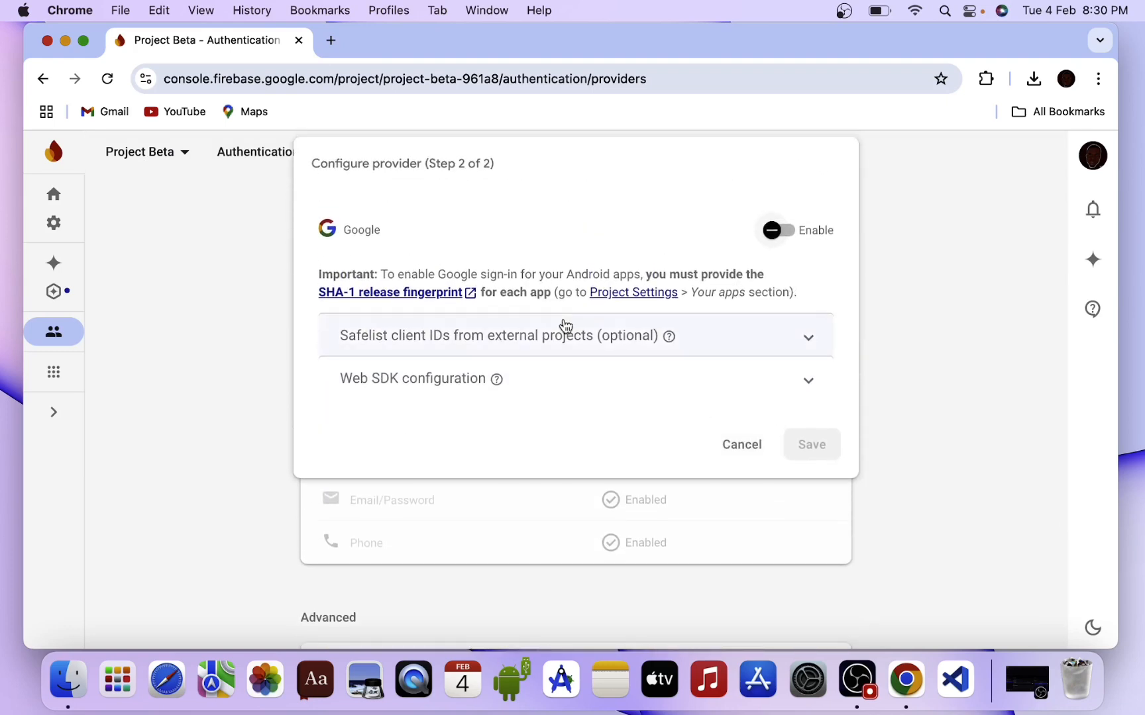
left_click(794, 231)
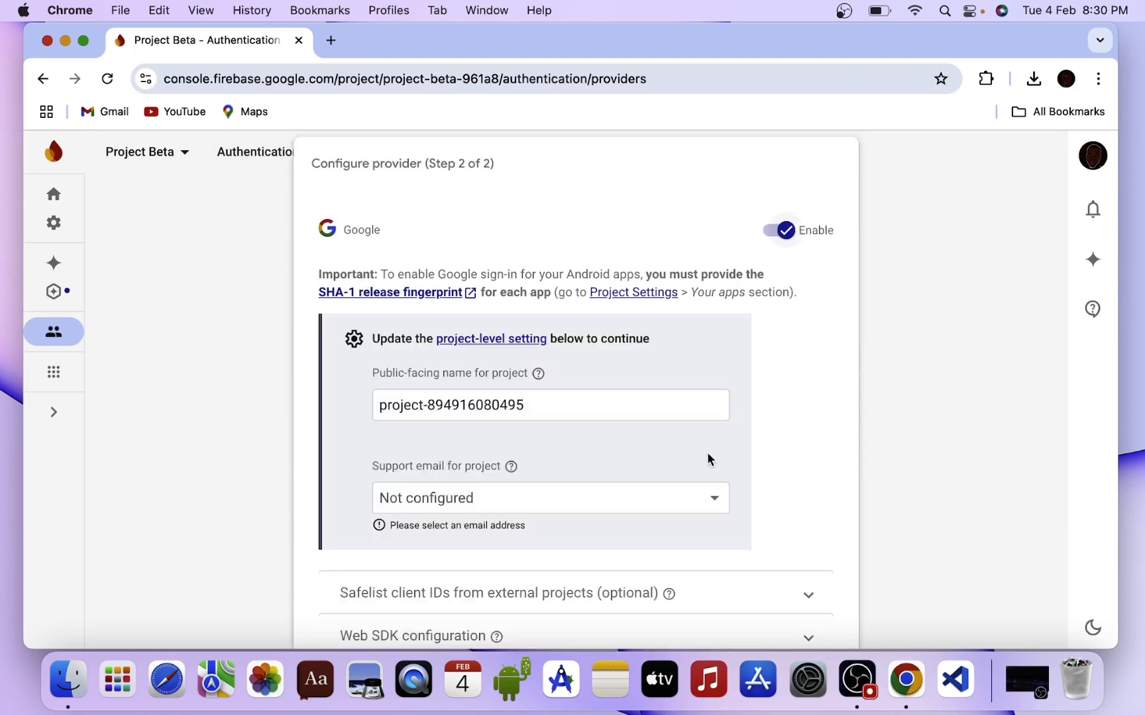
scroll(954, 387, "down", 3)
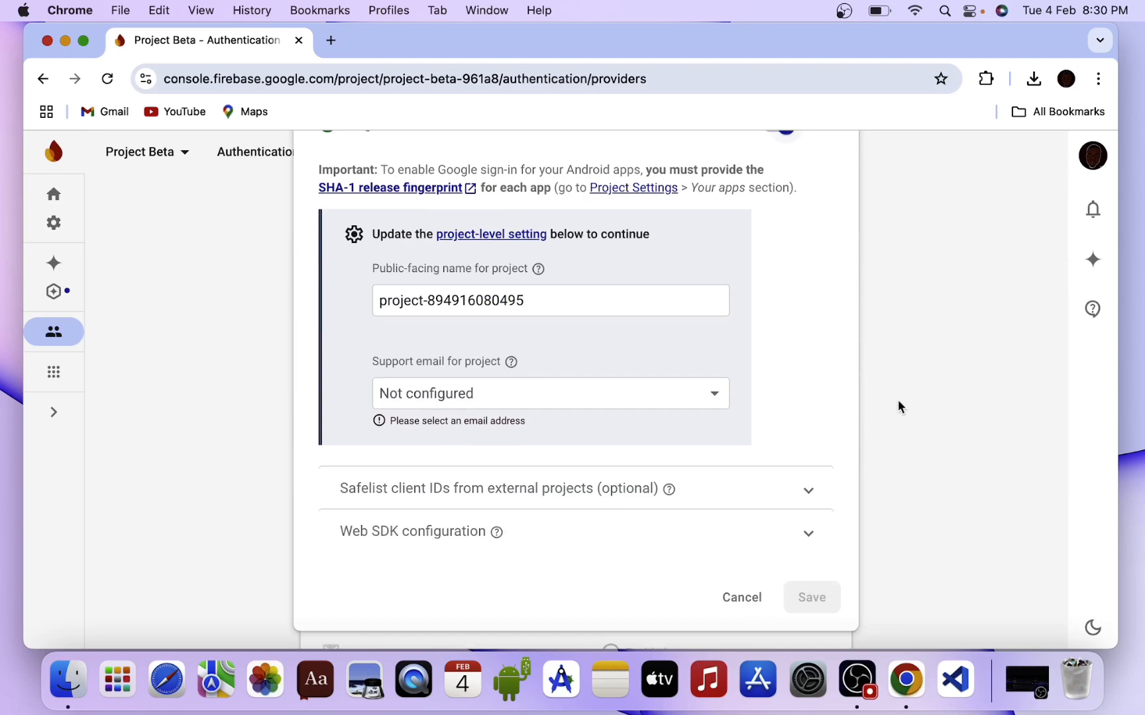
scroll(946, 293, "up", 3)
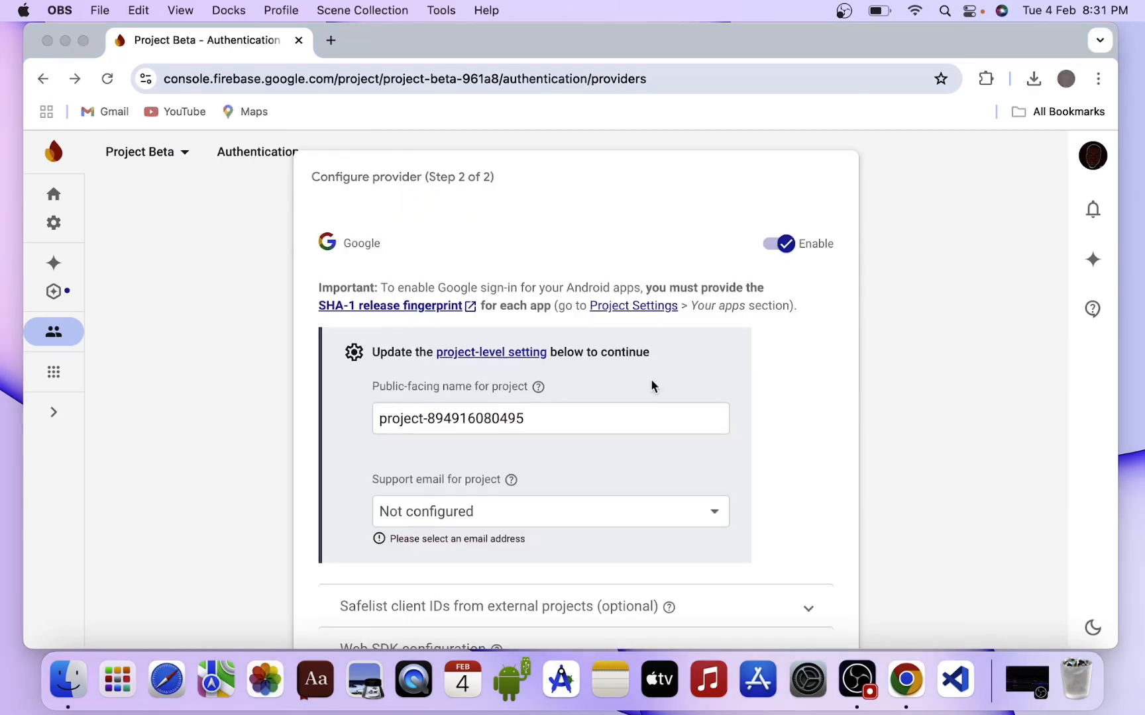
scroll(906, 385, "down", 3)
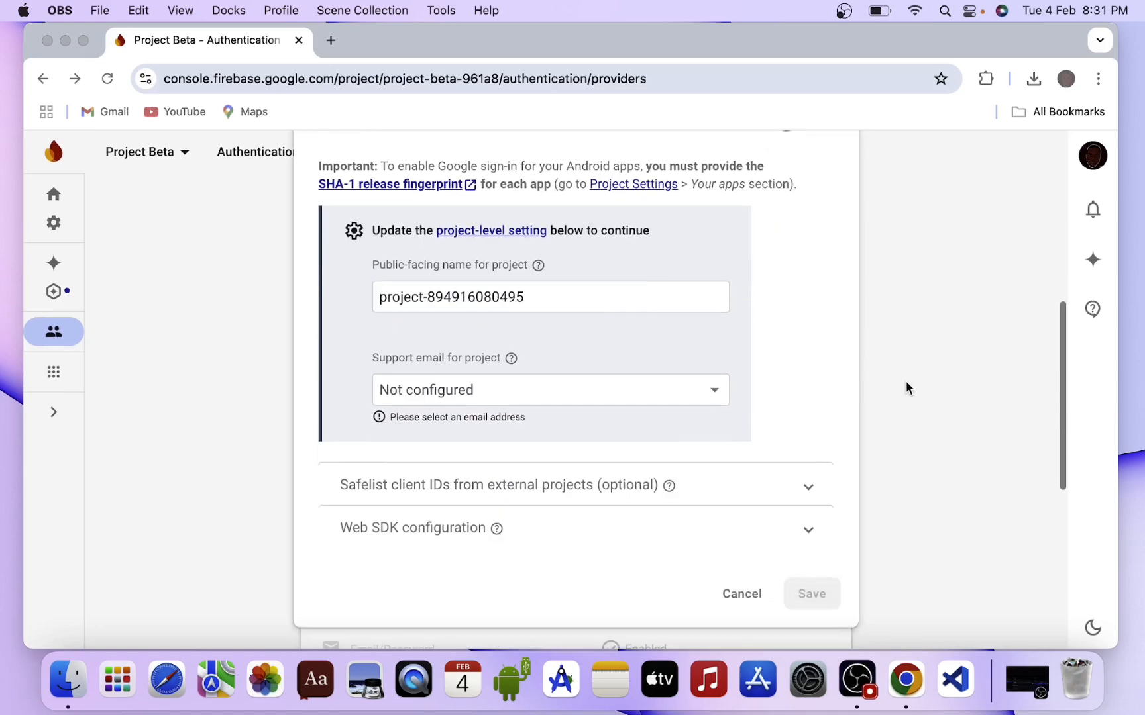
left_click(739, 590)
left_click(750, 606)
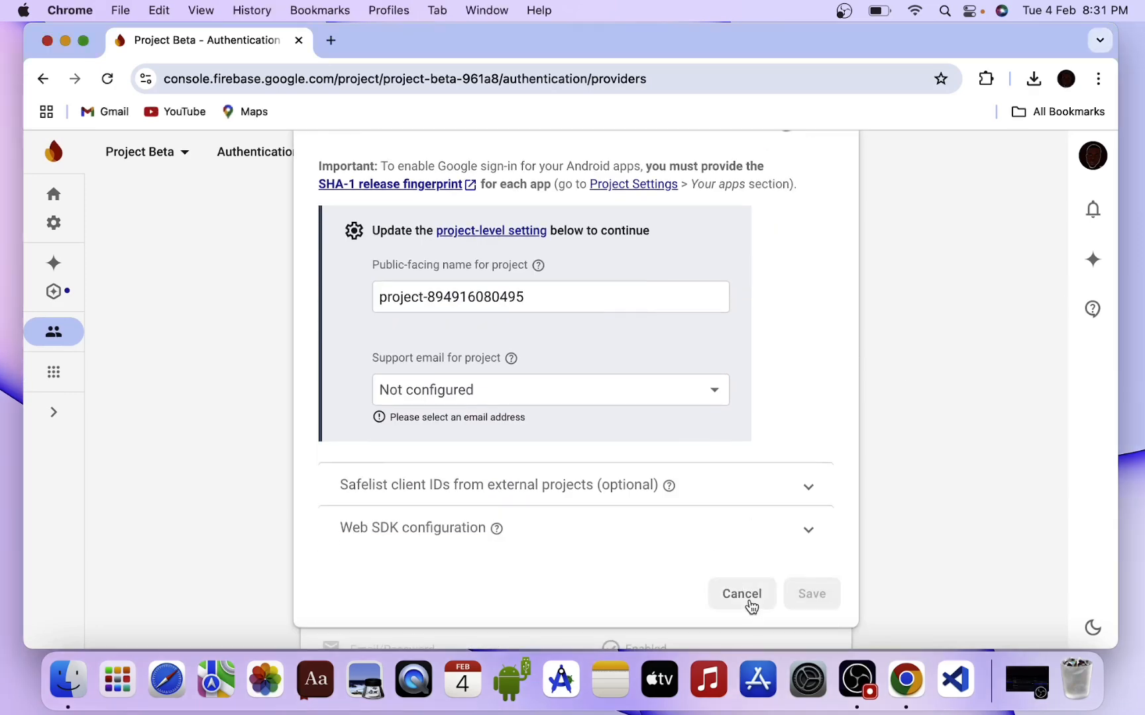
Go to the Cloud Firestore page from the all-products overview.
left_click(51, 373)
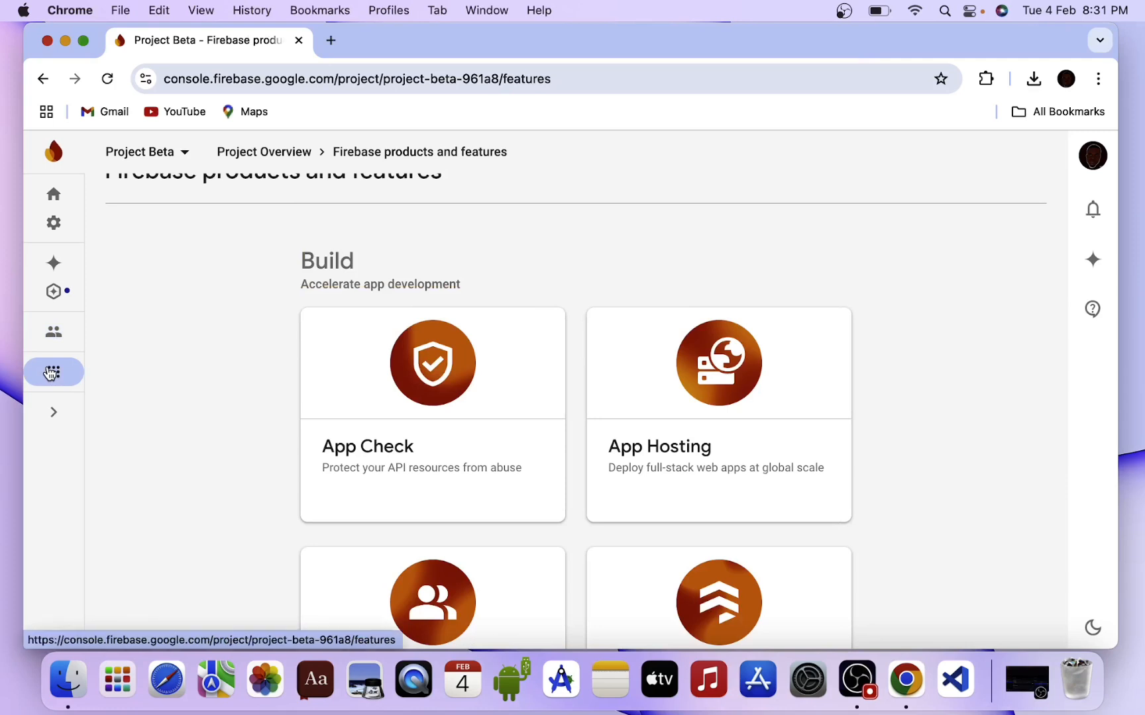
scroll(675, 370, "down", 2)
scroll(675, 370, "down", 3)
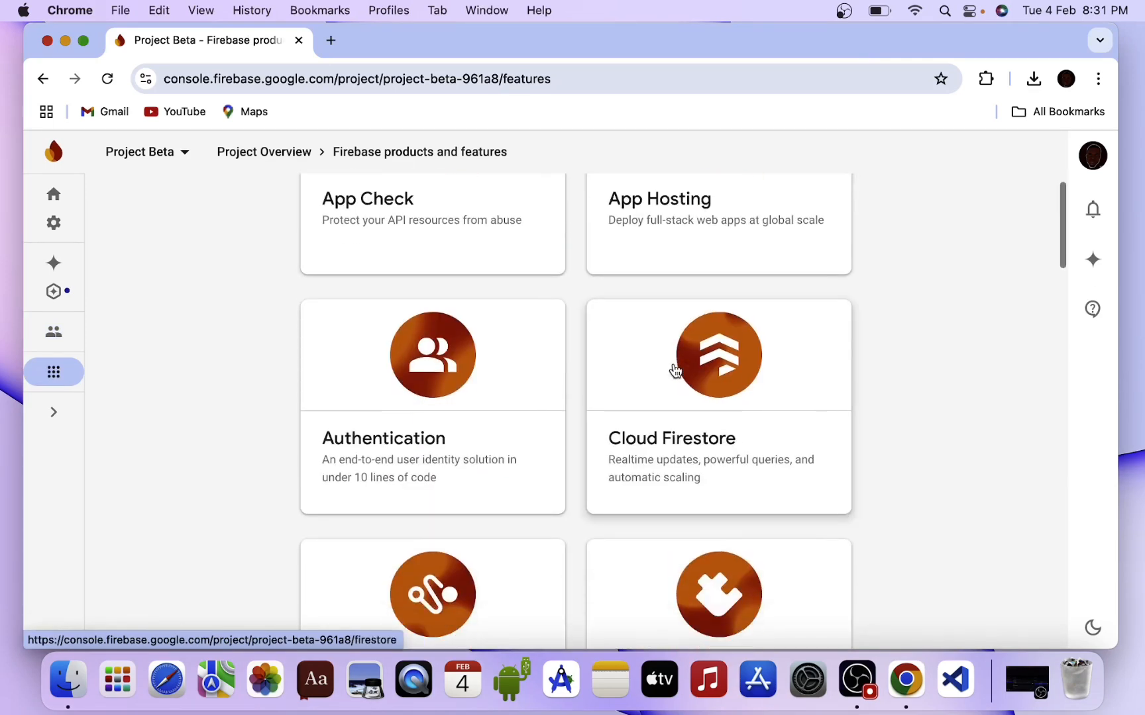
left_click(774, 442)
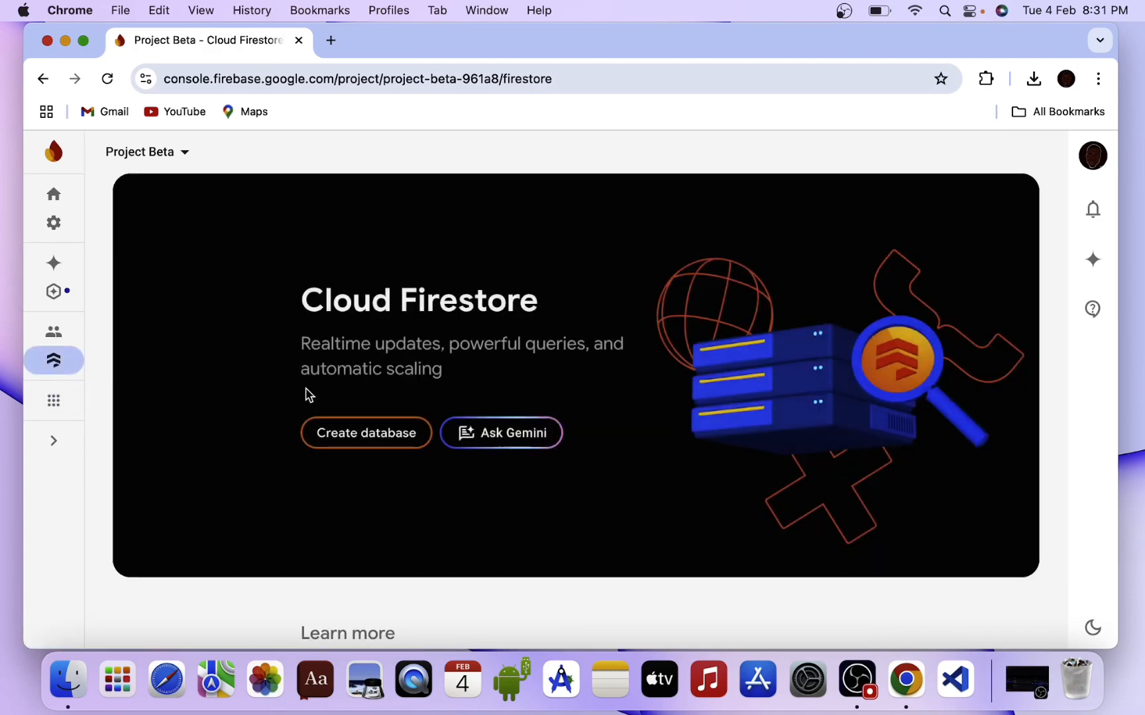
Create the database in nam5 (United States) with production-mode rules.
left_click(345, 432)
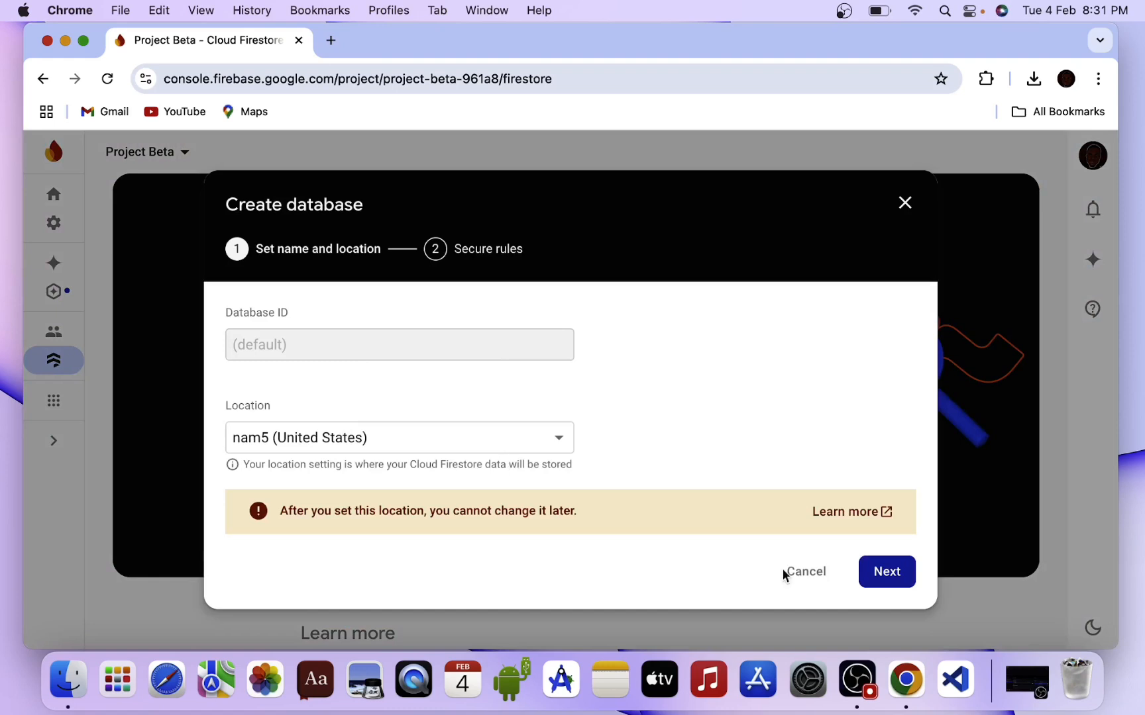
left_click(525, 439)
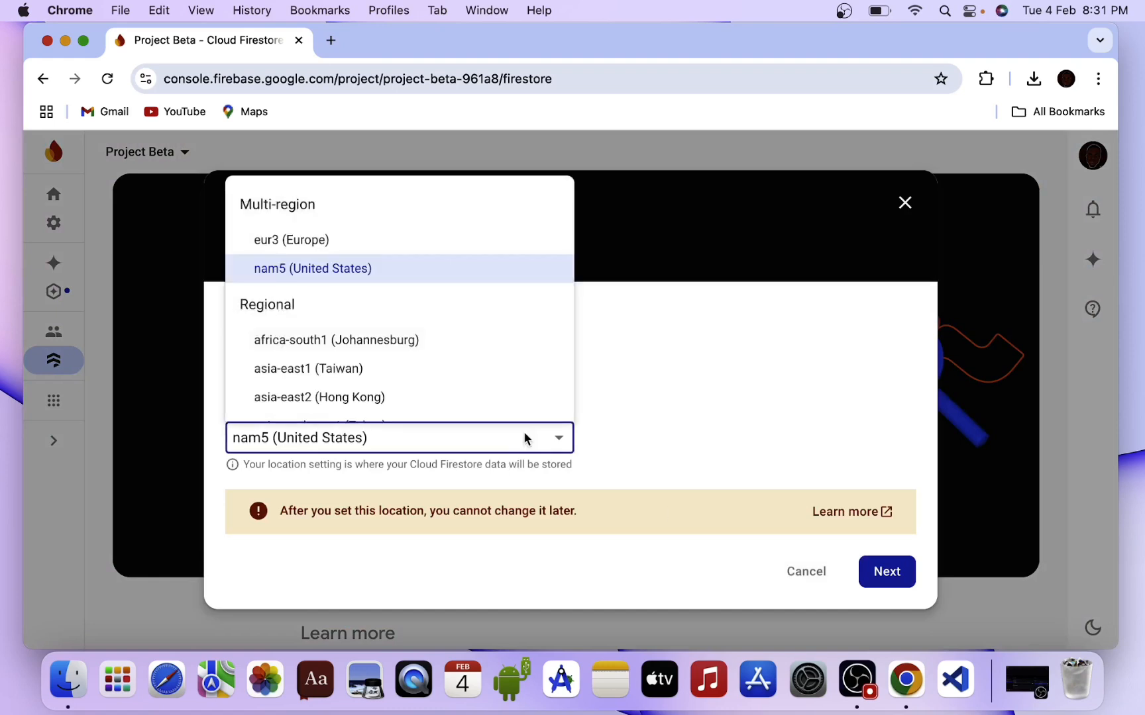
left_click(524, 434)
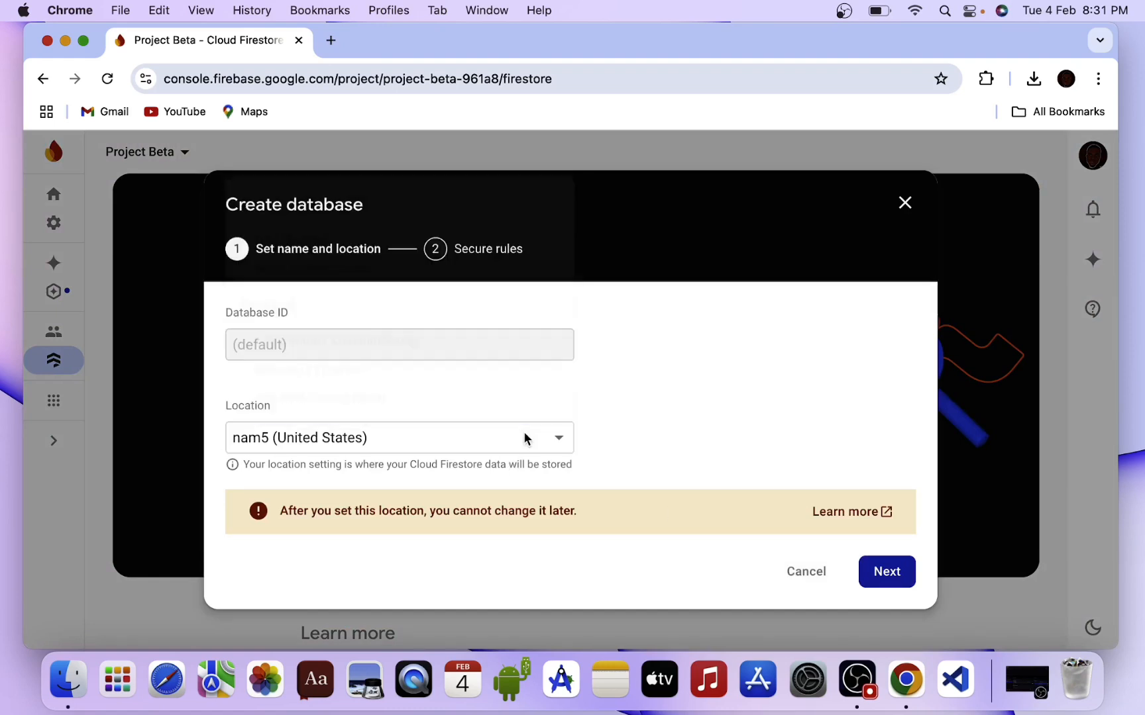
left_click(870, 573)
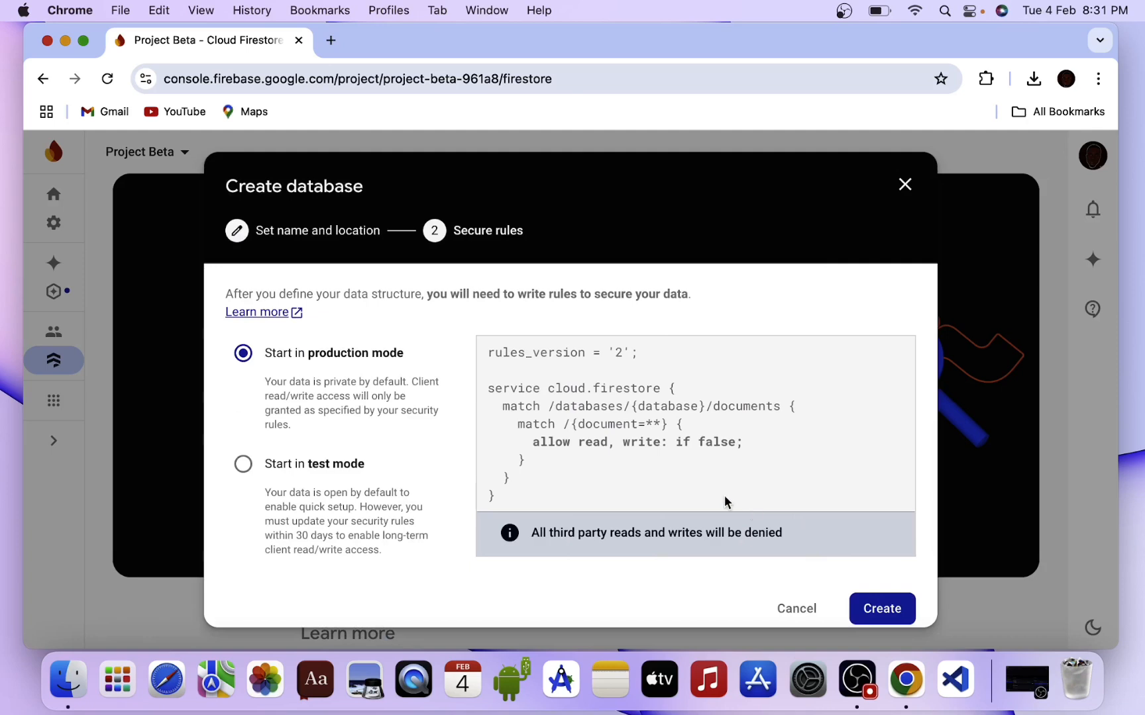
scroll(741, 501, "down", 1)
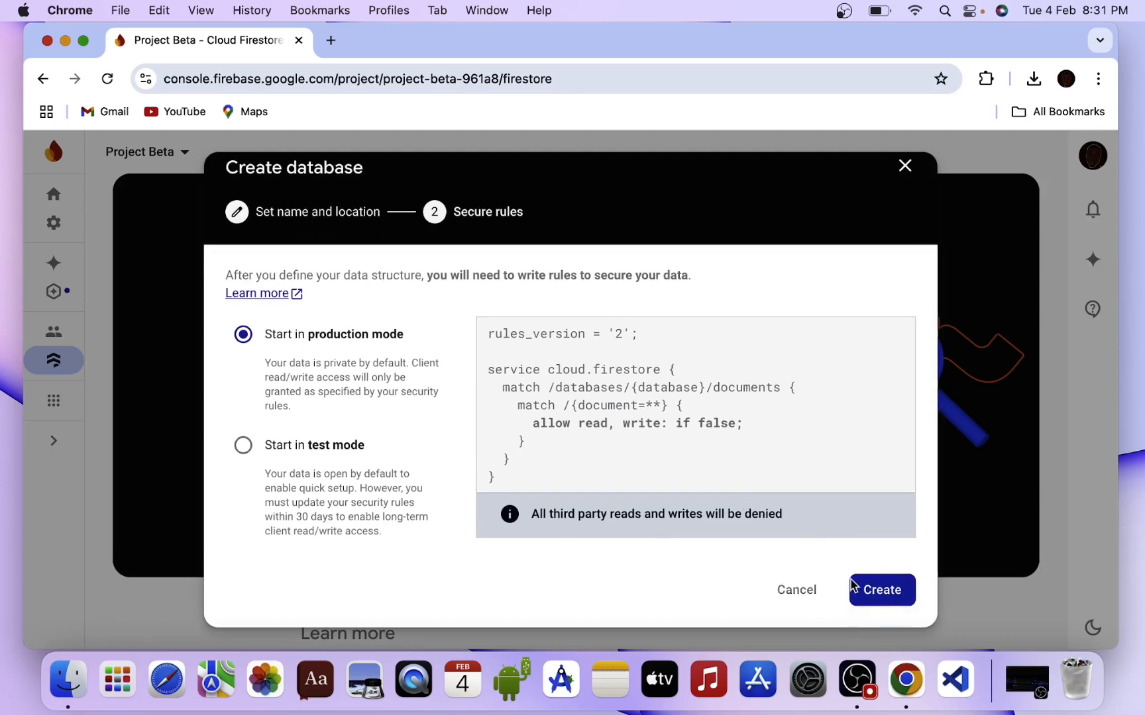
left_click(884, 591)
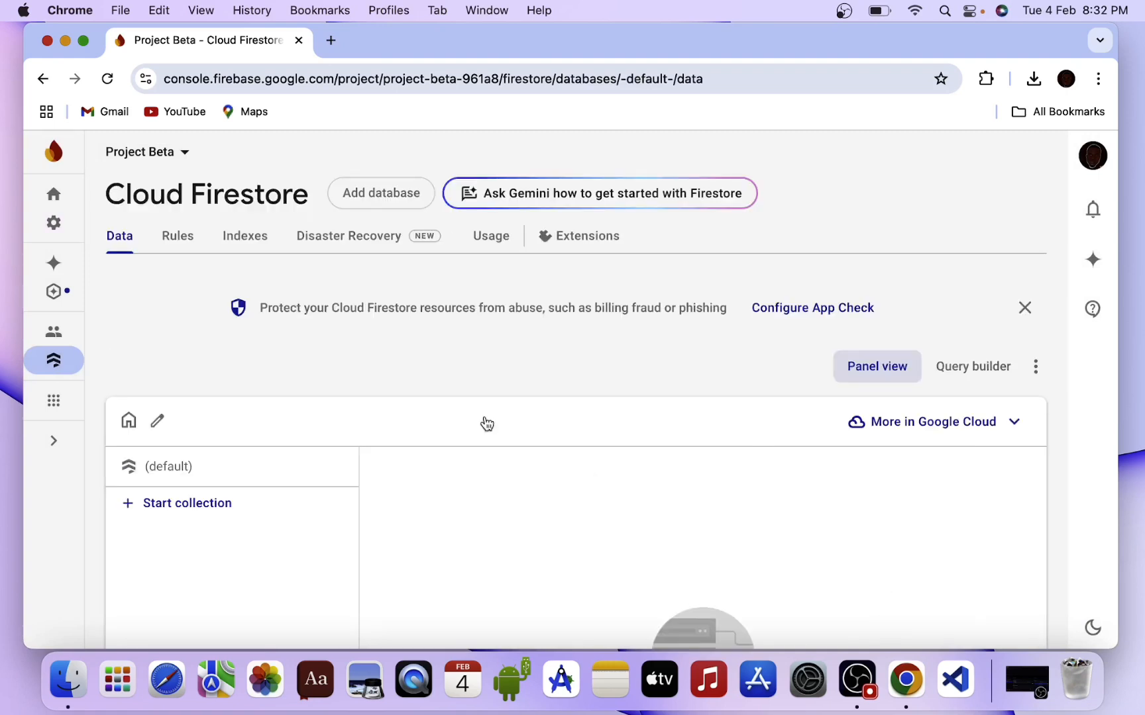
Start a new Firestore collection with the ID 'users'.
scroll(409, 396, "down", 3)
scroll(409, 391, "down", 5)
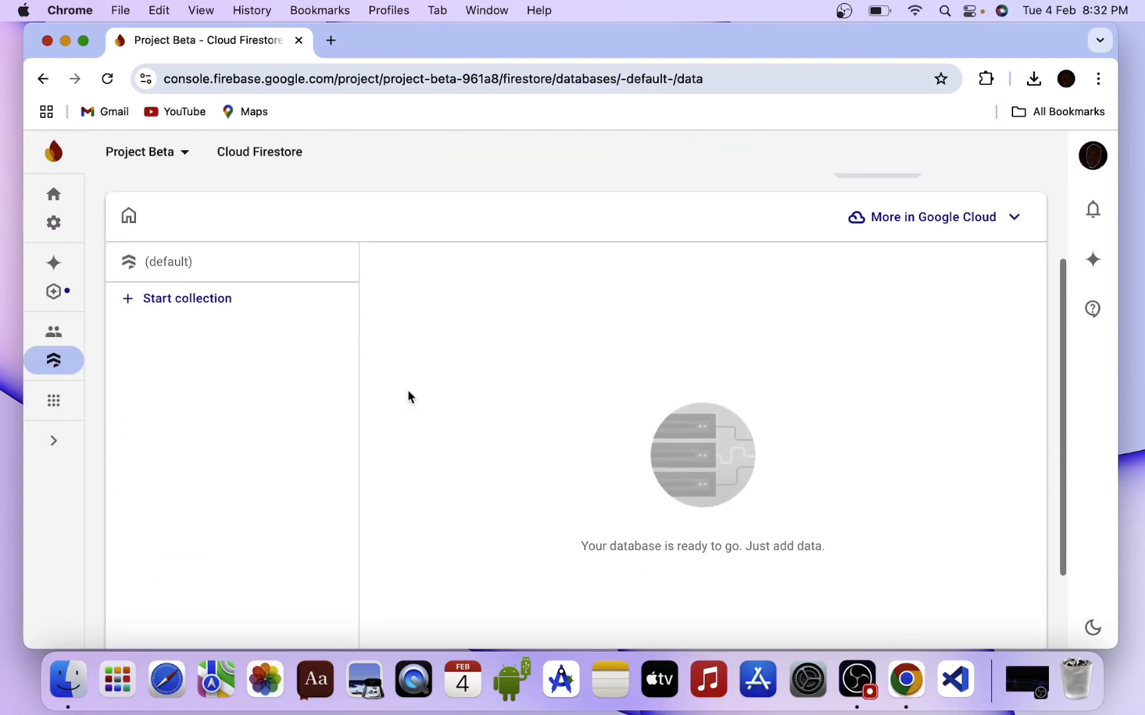
scroll(408, 396, "up", 8)
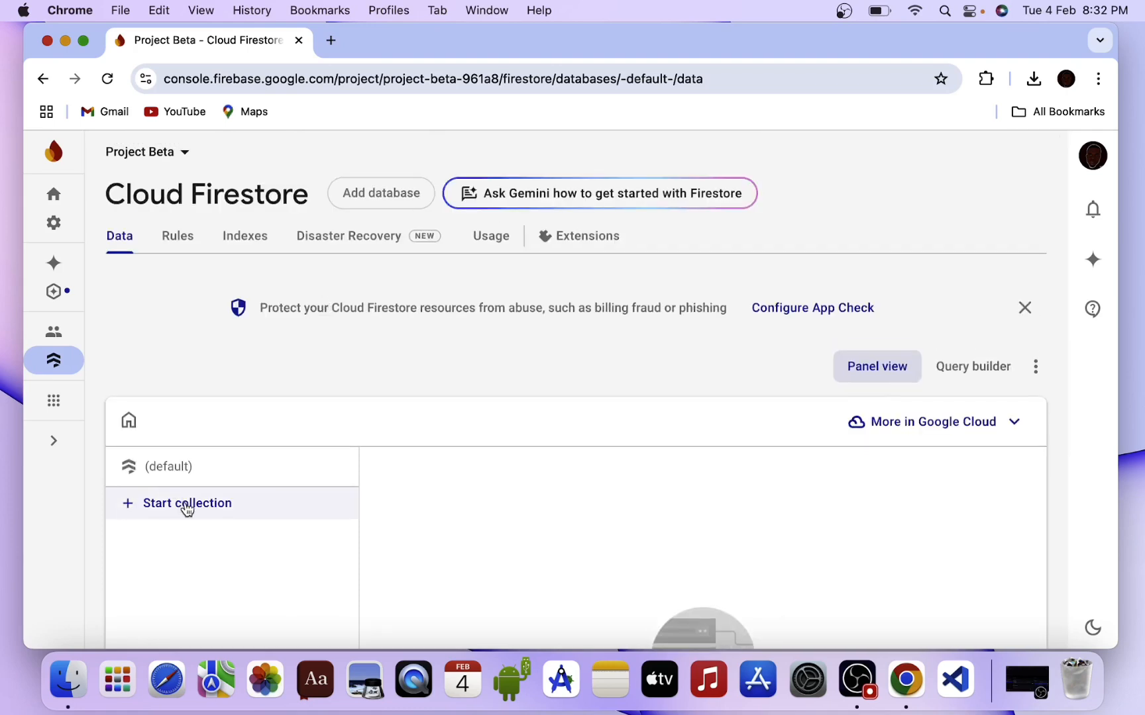
left_click(185, 505)
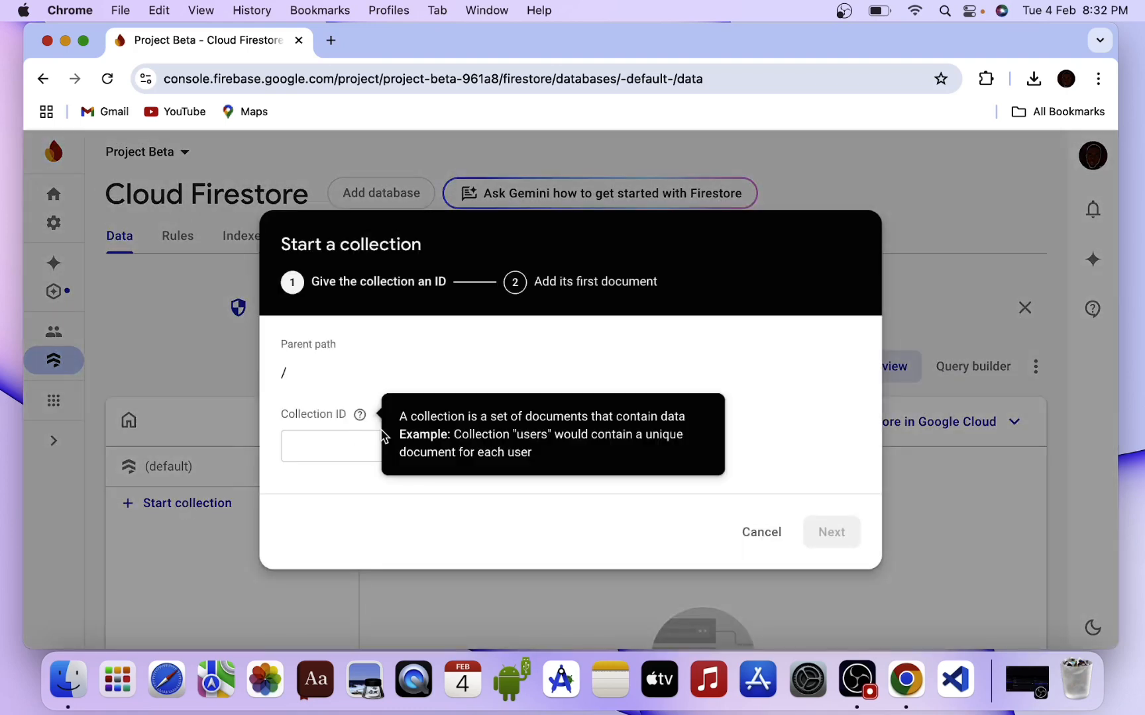
left_click(346, 448)
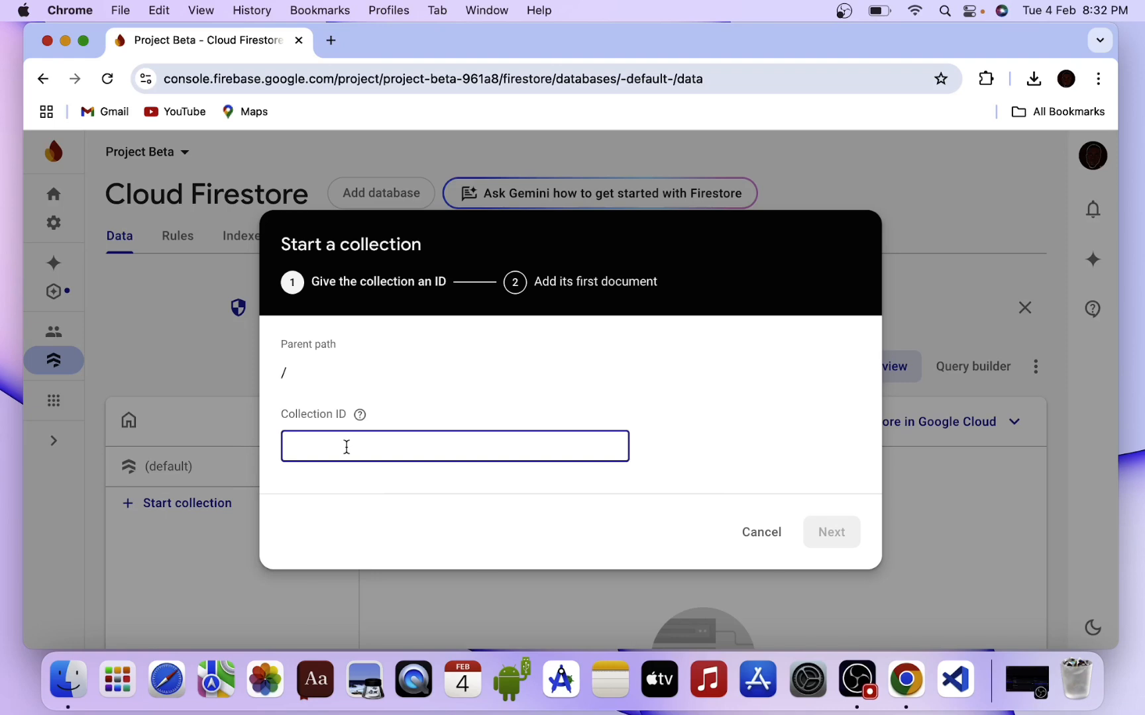
type("users")
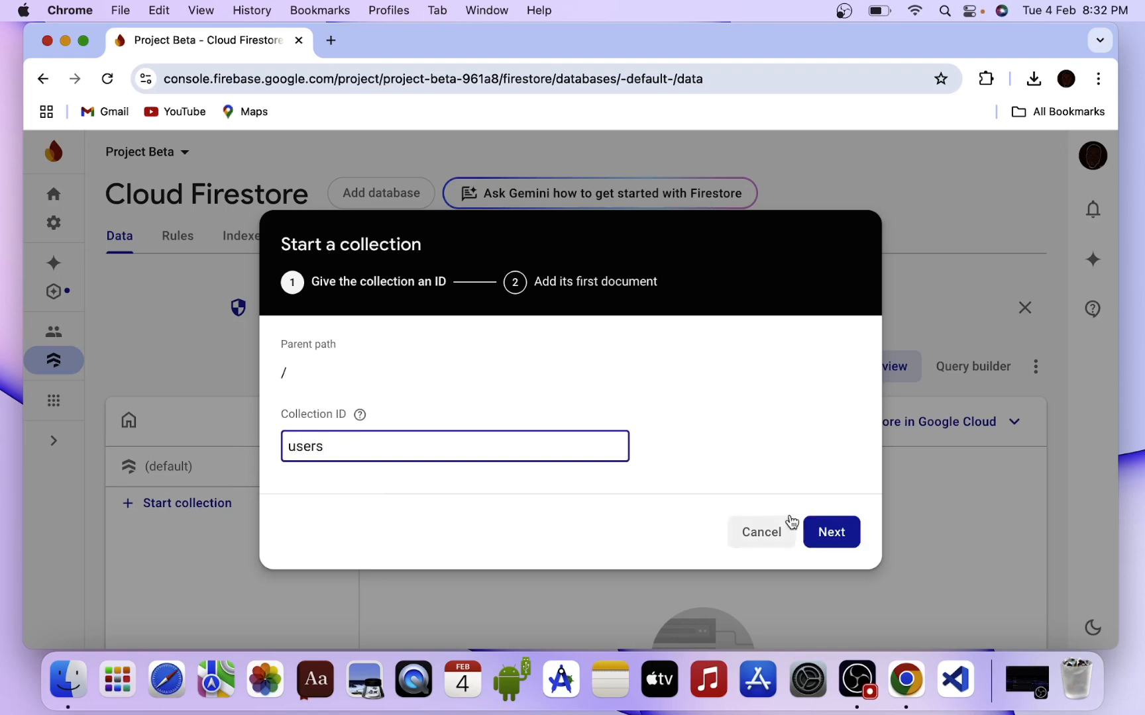
left_click(832, 528)
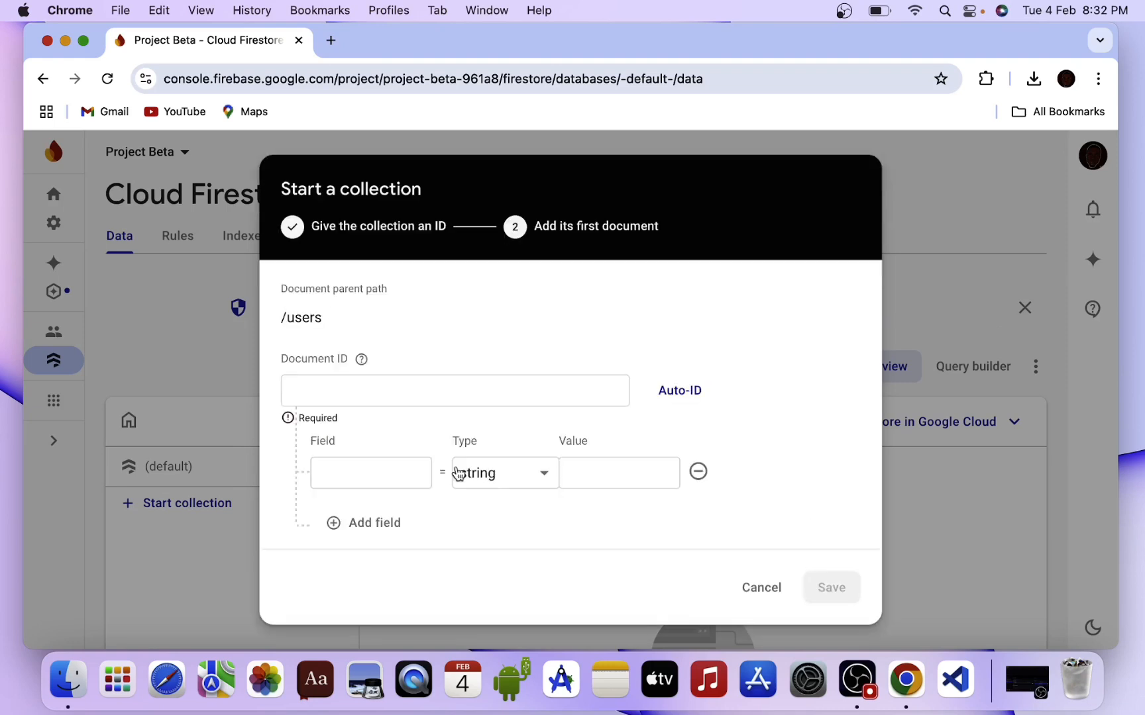
Give its first document an auto-generated ID and a string field name = 'Test User'.
left_click(426, 392)
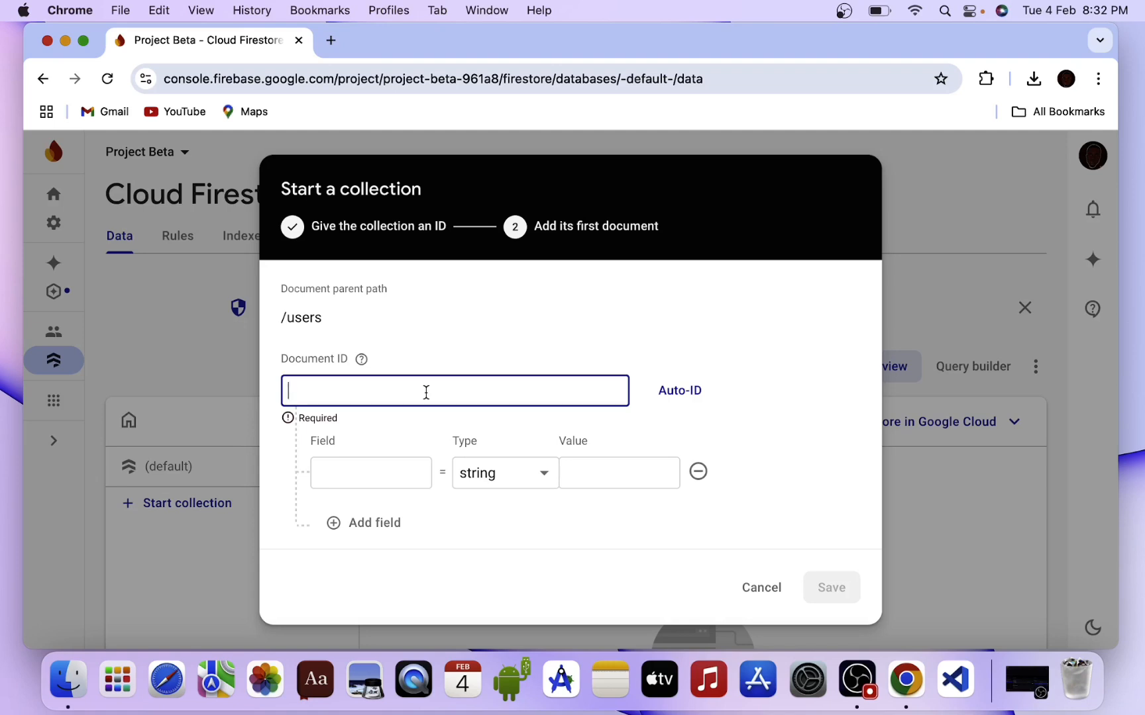
left_click(662, 390)
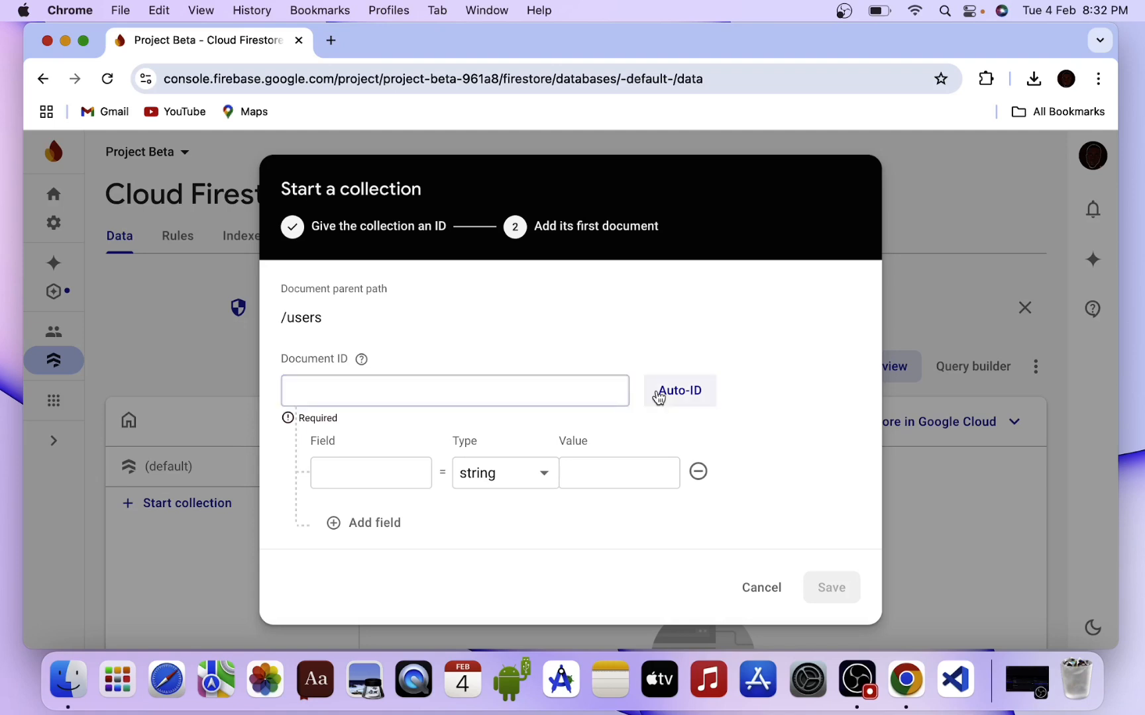
left_click(351, 477)
type("name")
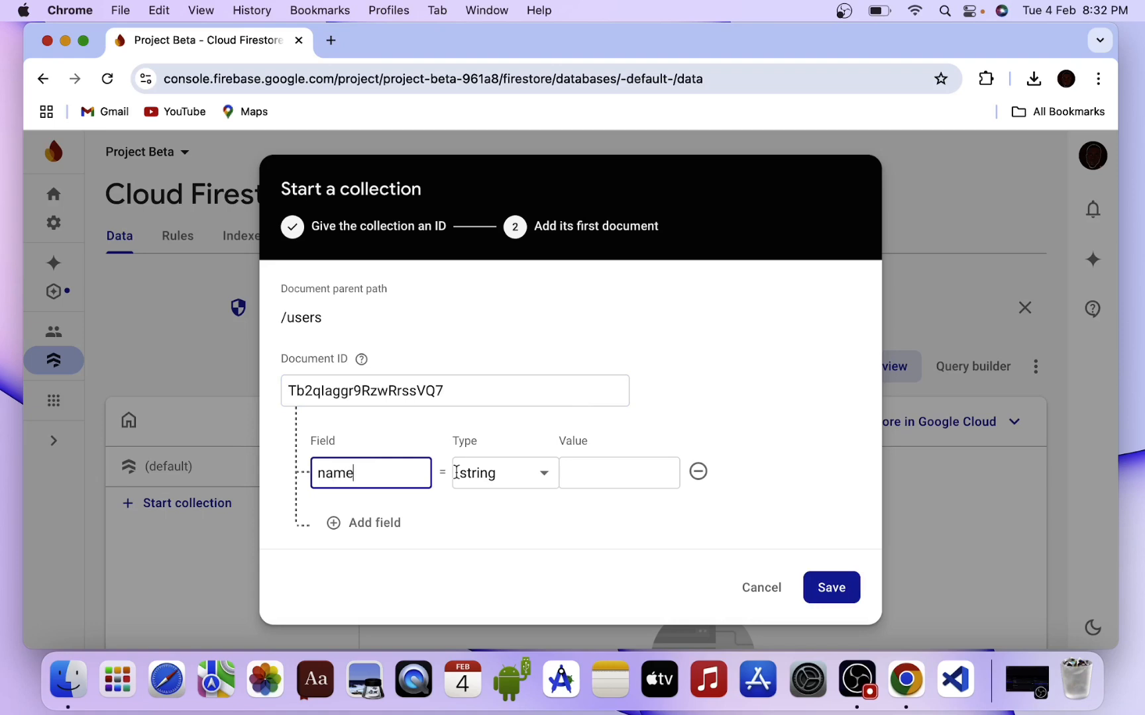
left_click(581, 479)
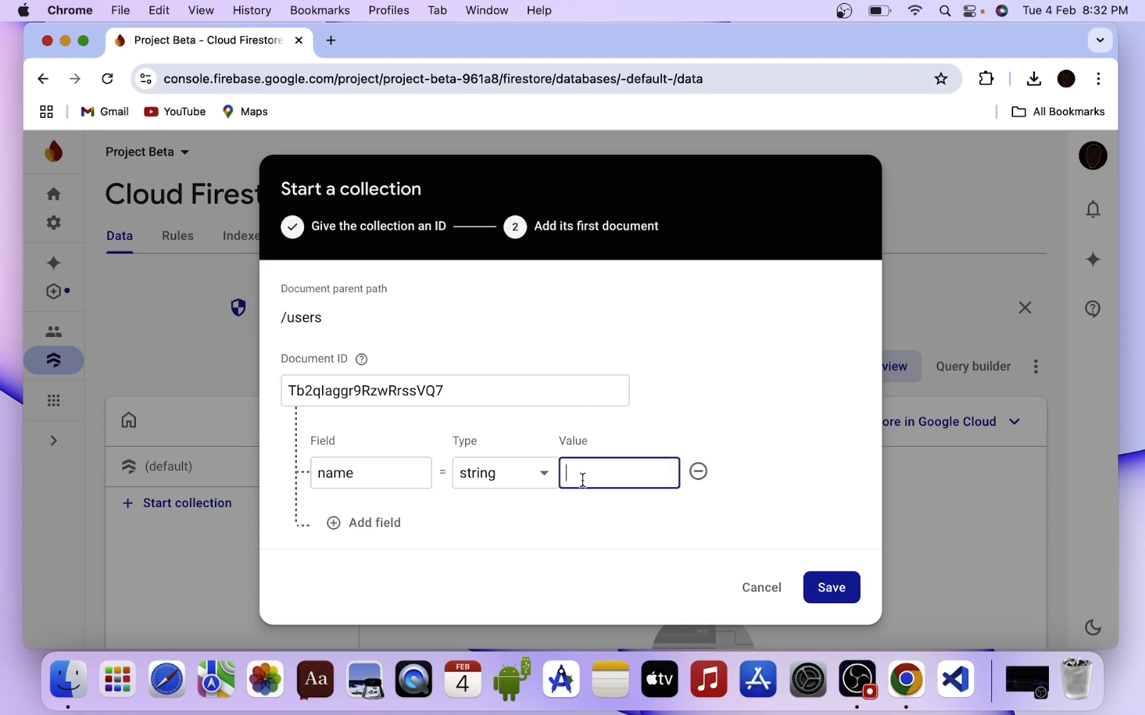
type("Test User")
Save the users document, then add a username string field set to 'justtesting'.
left_click(832, 591)
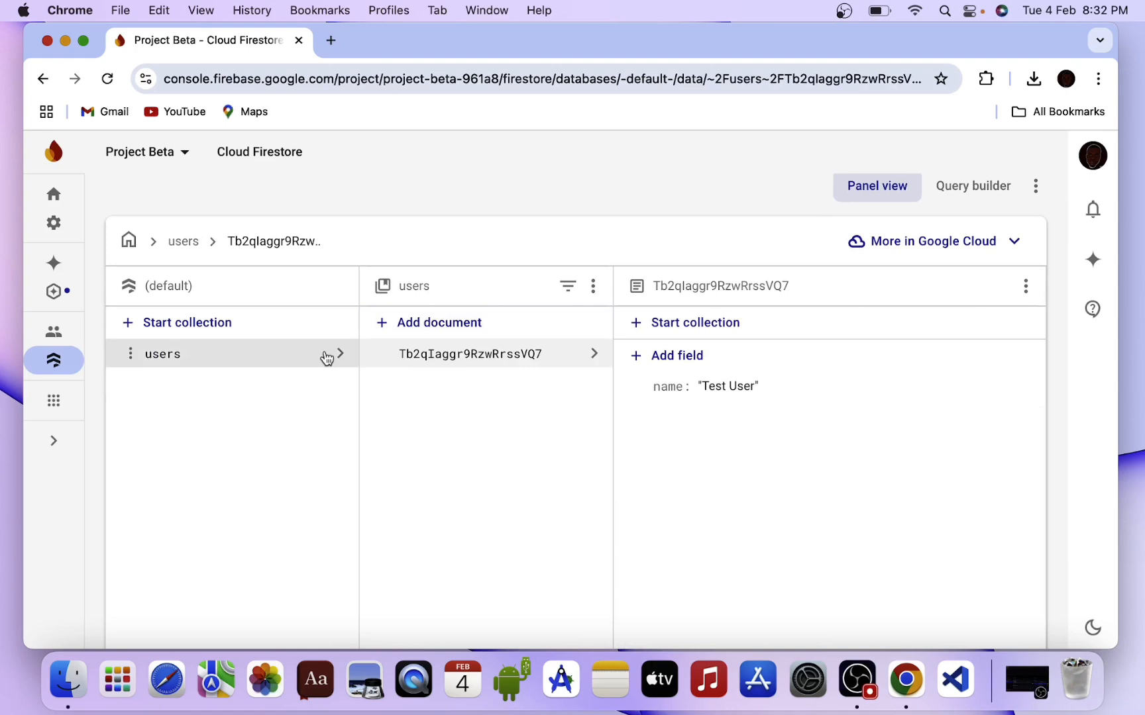
scroll(757, 450, "up", 3)
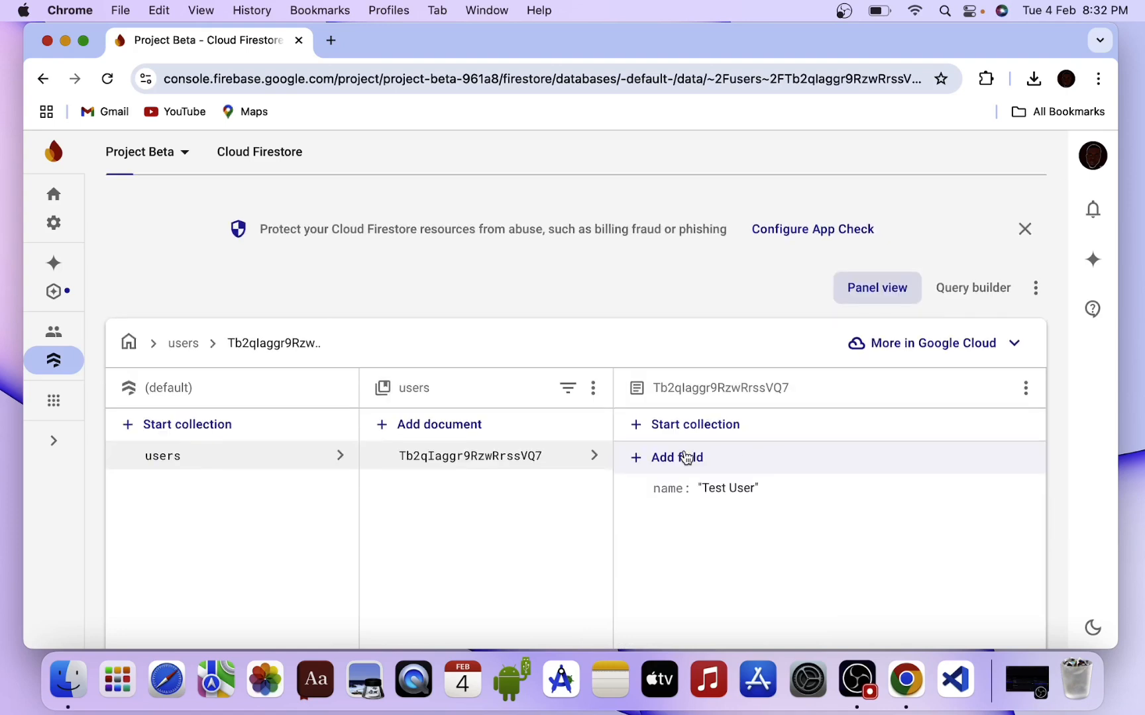
left_click(687, 457)
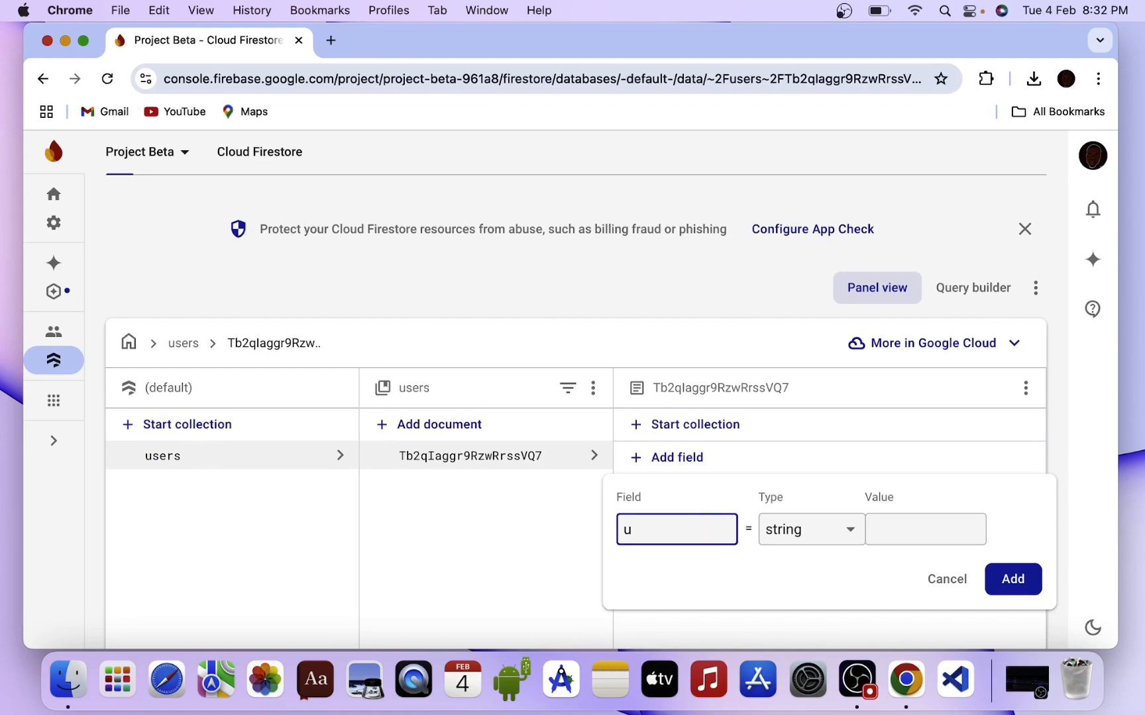
type("username")
left_click(885, 533)
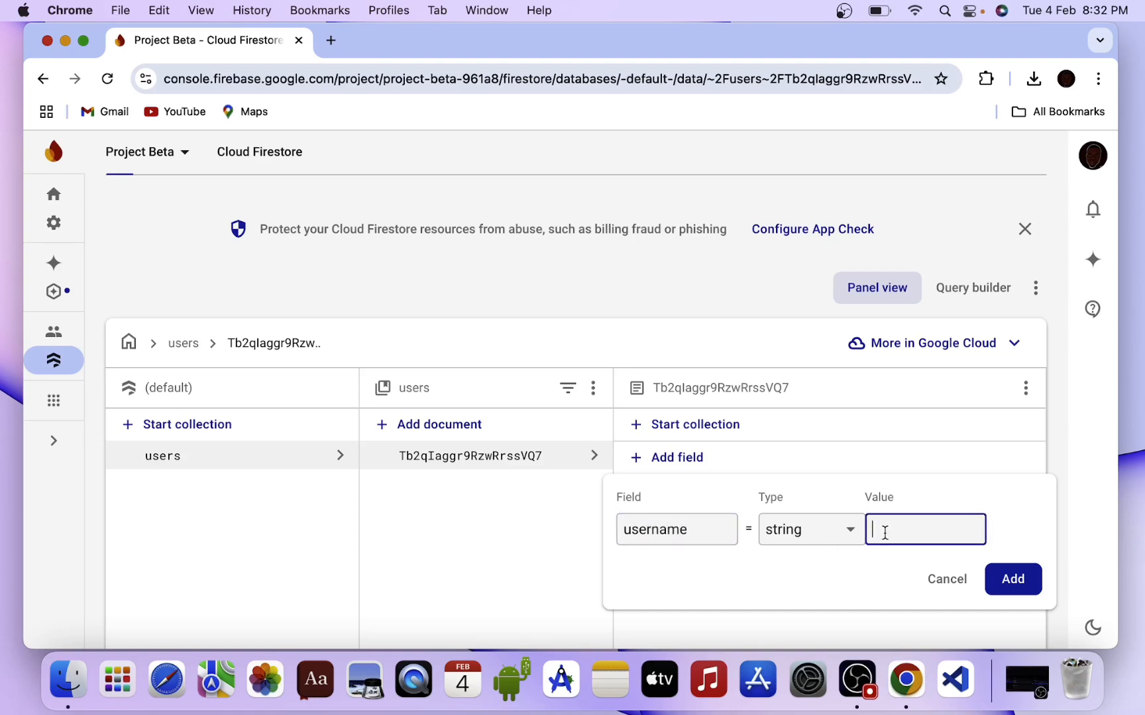
type("justtesting")
left_click(989, 580)
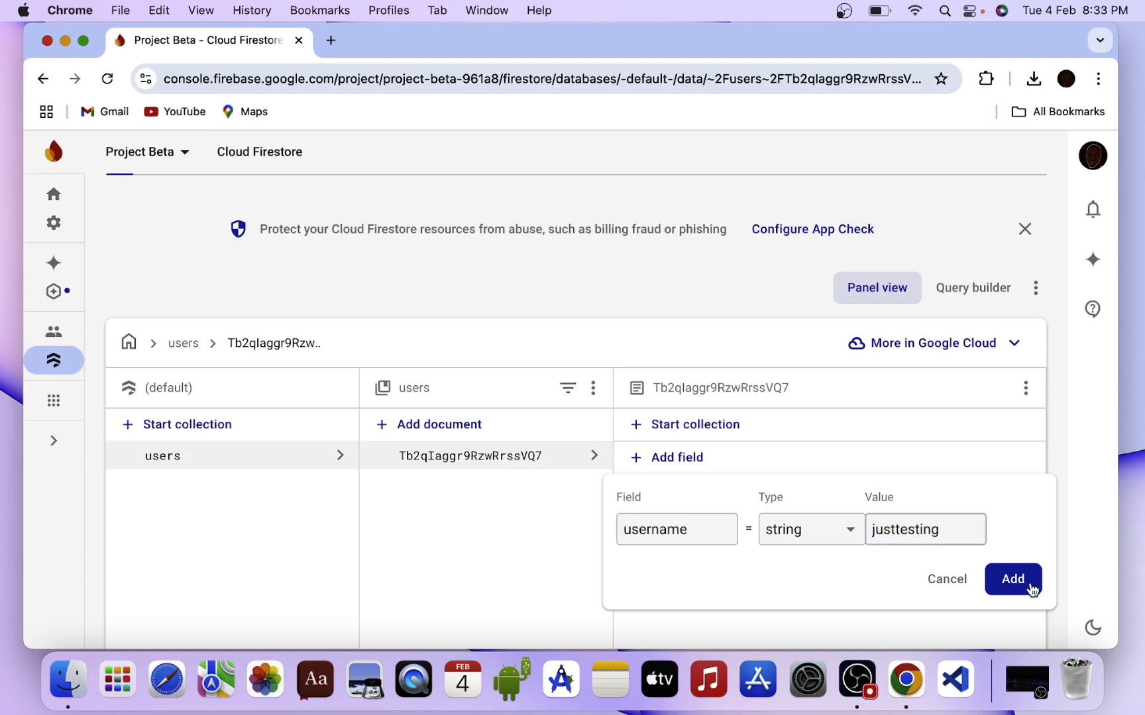
Add a number-type field called number with value 12345.
left_click(675, 459)
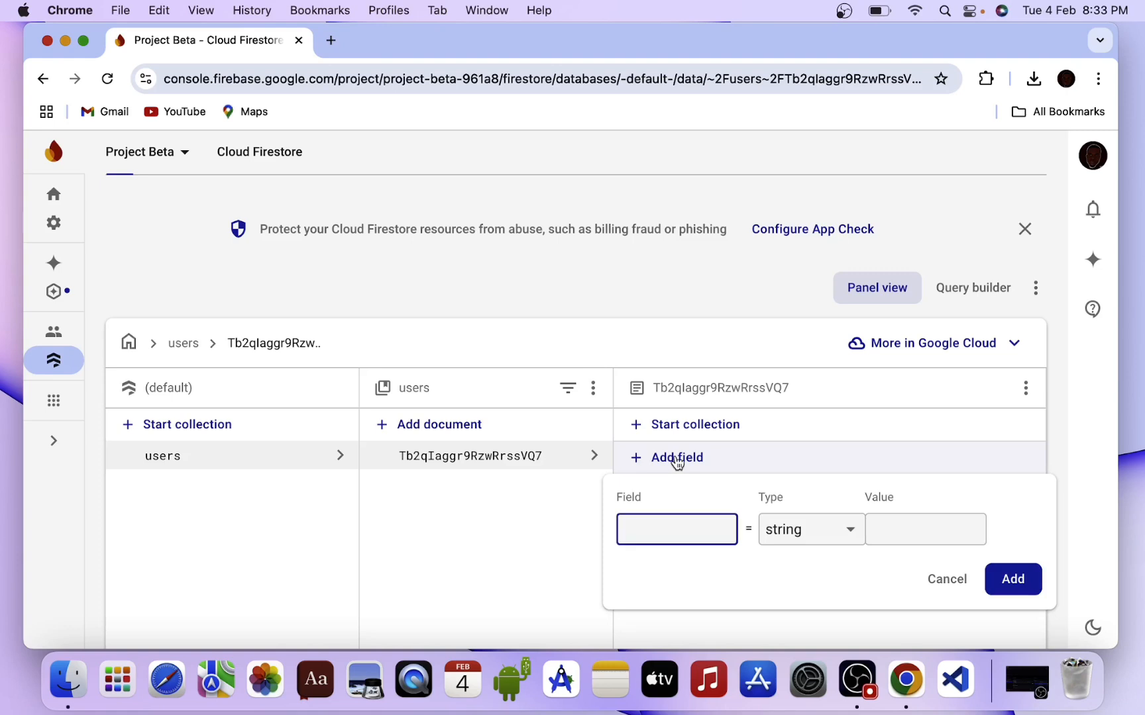
type("number")
left_click(811, 539)
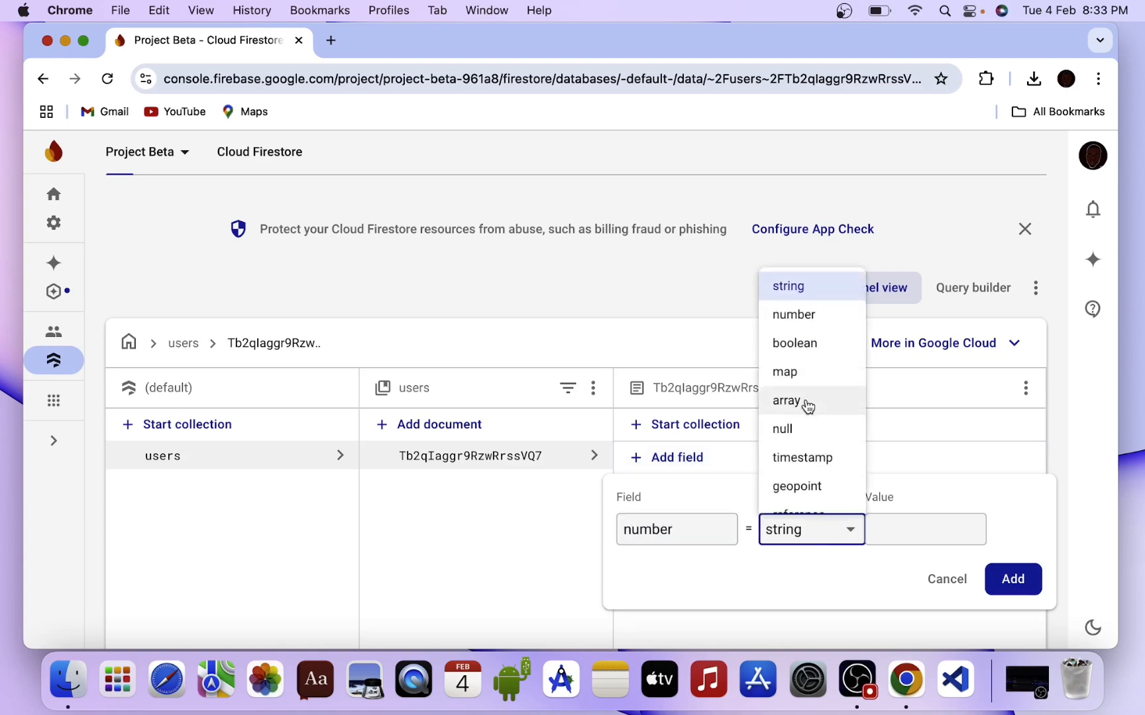
left_click(811, 321)
left_click(904, 524)
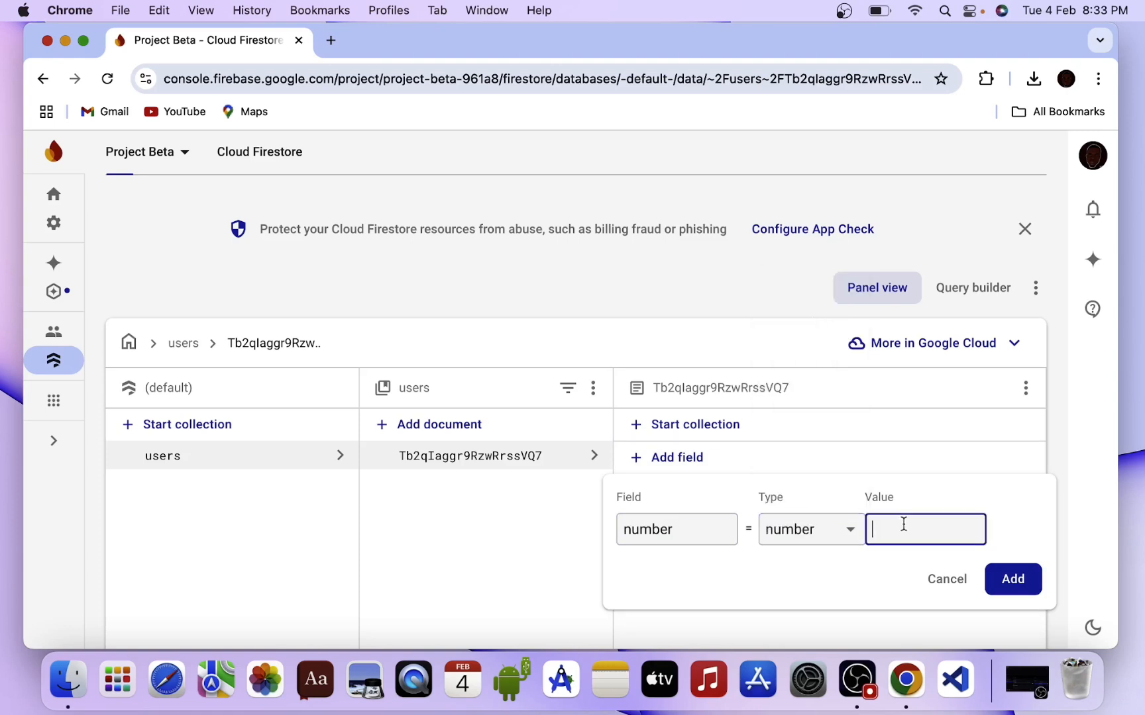
type("12345")
left_click(1012, 578)
Add a boolean field online set to true.
left_click(673, 472)
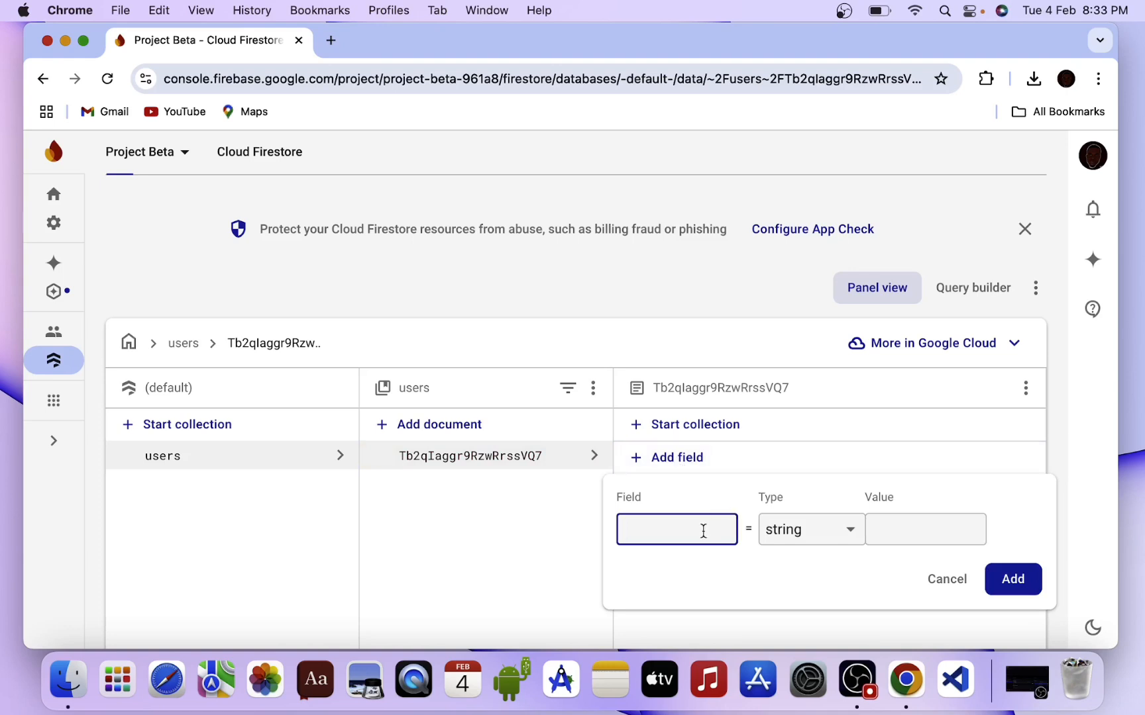
type("online")
left_click(820, 537)
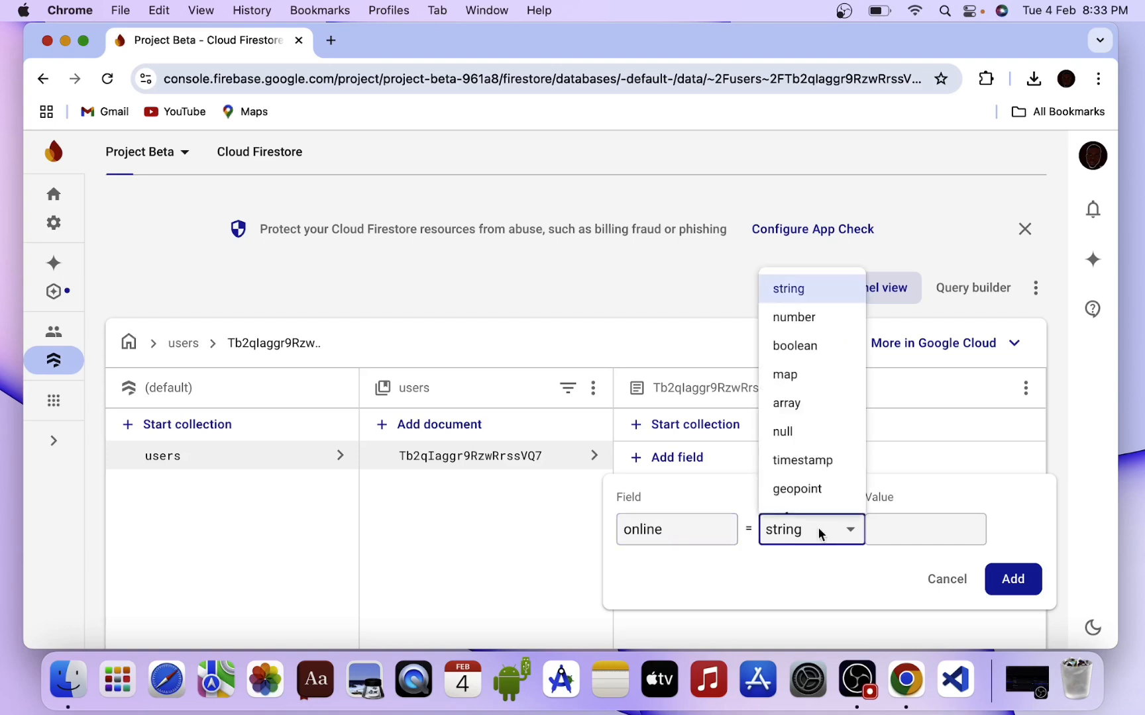
left_click(807, 359)
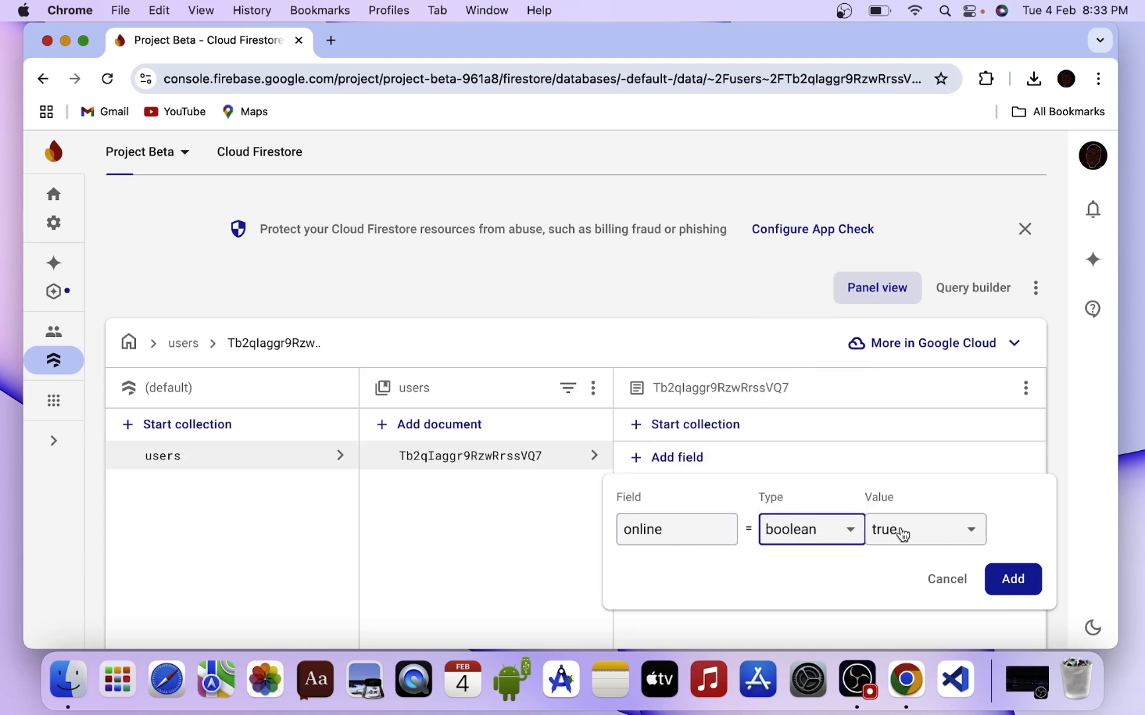
left_click(956, 535)
left_click(955, 535)
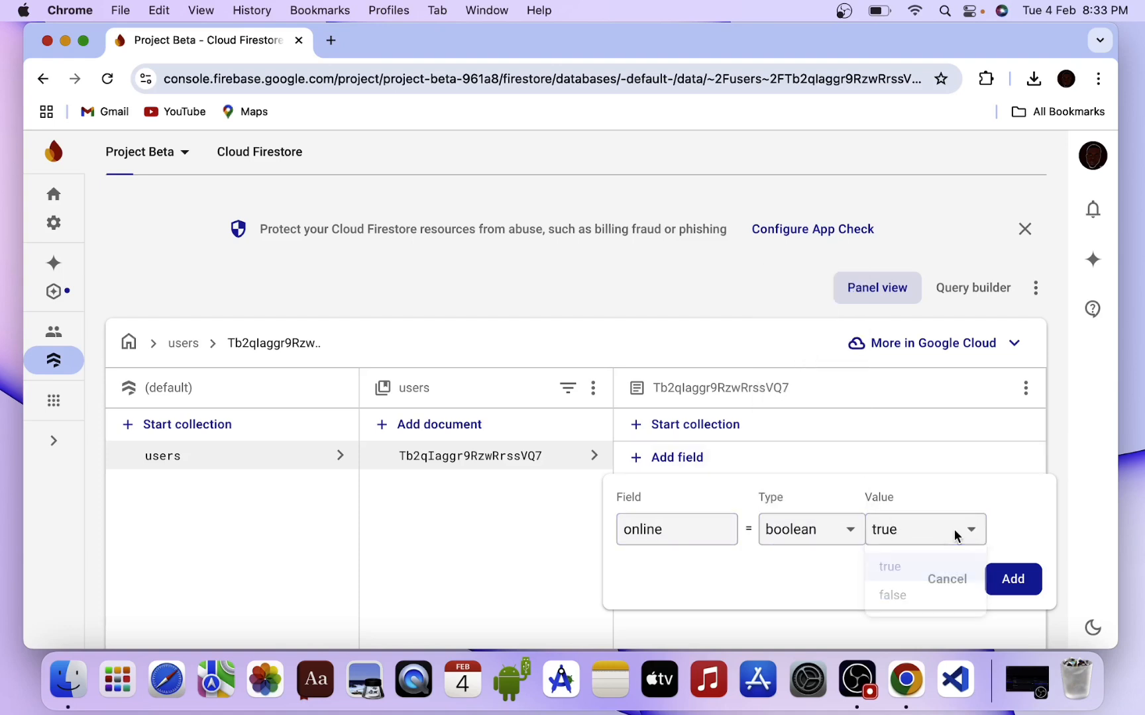
left_click(1013, 578)
scroll(463, 426, "up", 3)
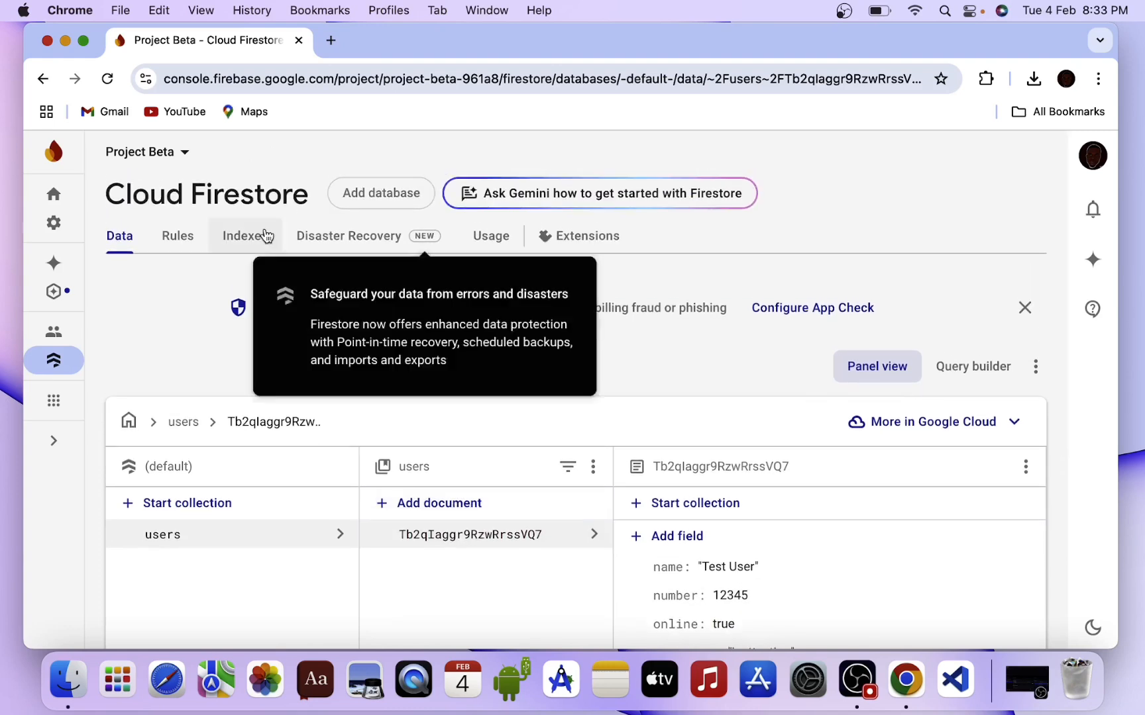
Remove the ': if false' condition from the Firestore rules and publish open read/write access.
left_click(176, 234)
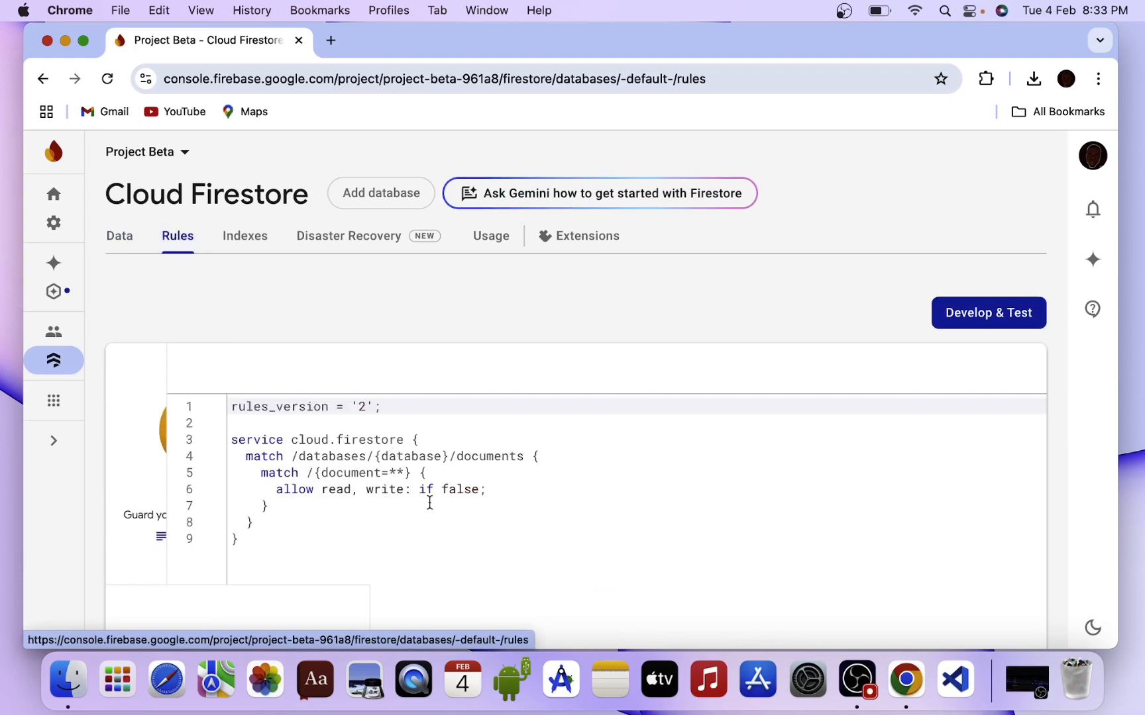
left_click(477, 492)
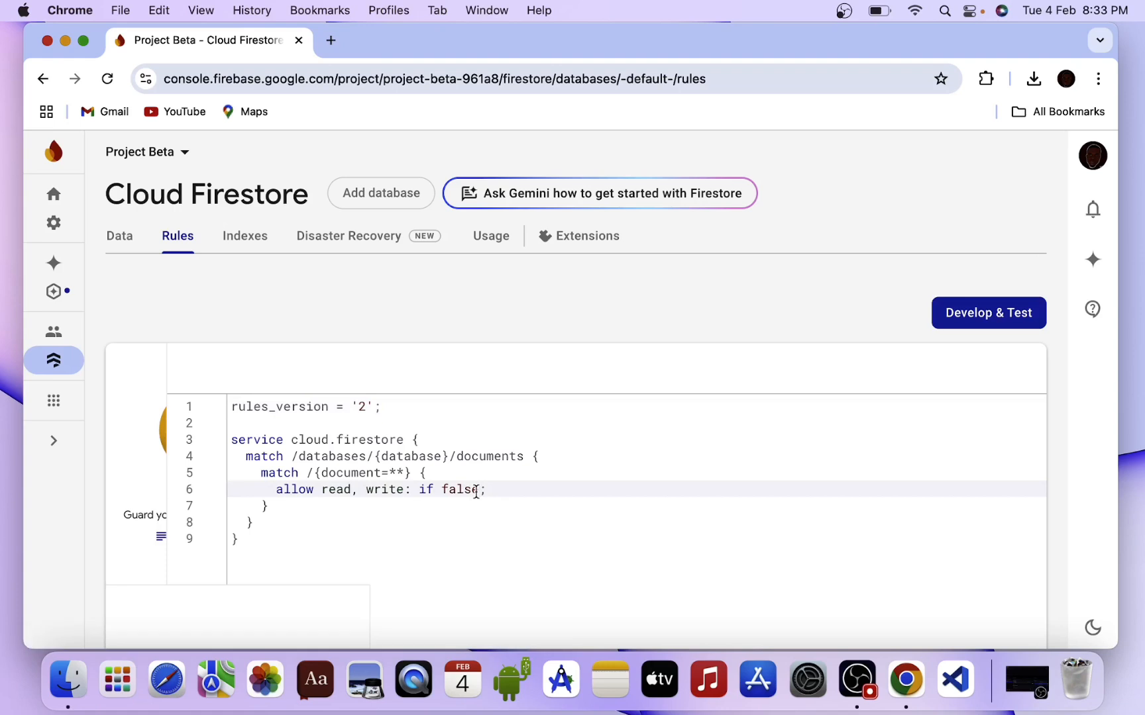
left_click_drag(479, 491, 410, 492)
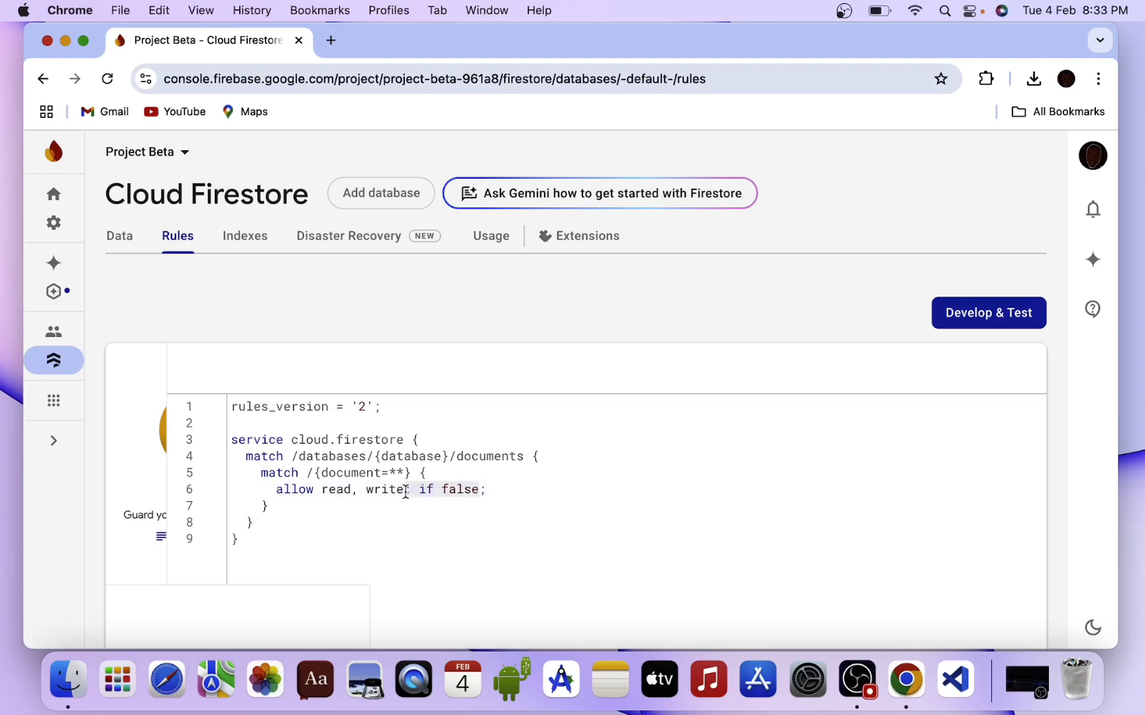
key("BackSpace")
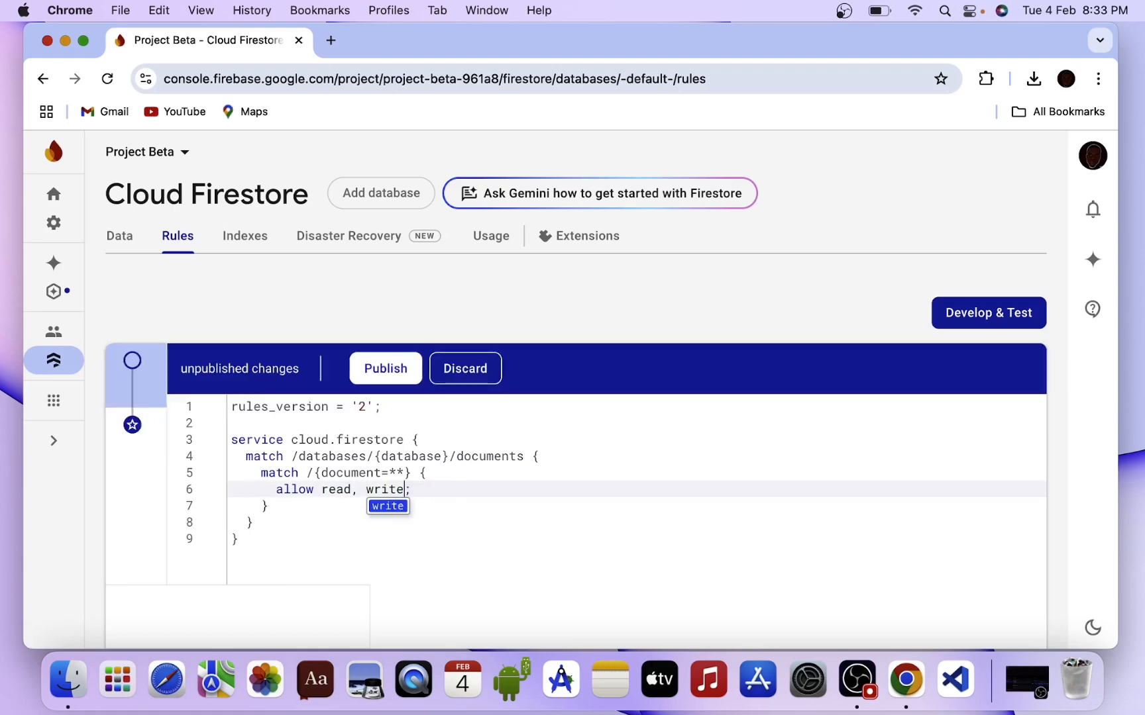
left_click(389, 364)
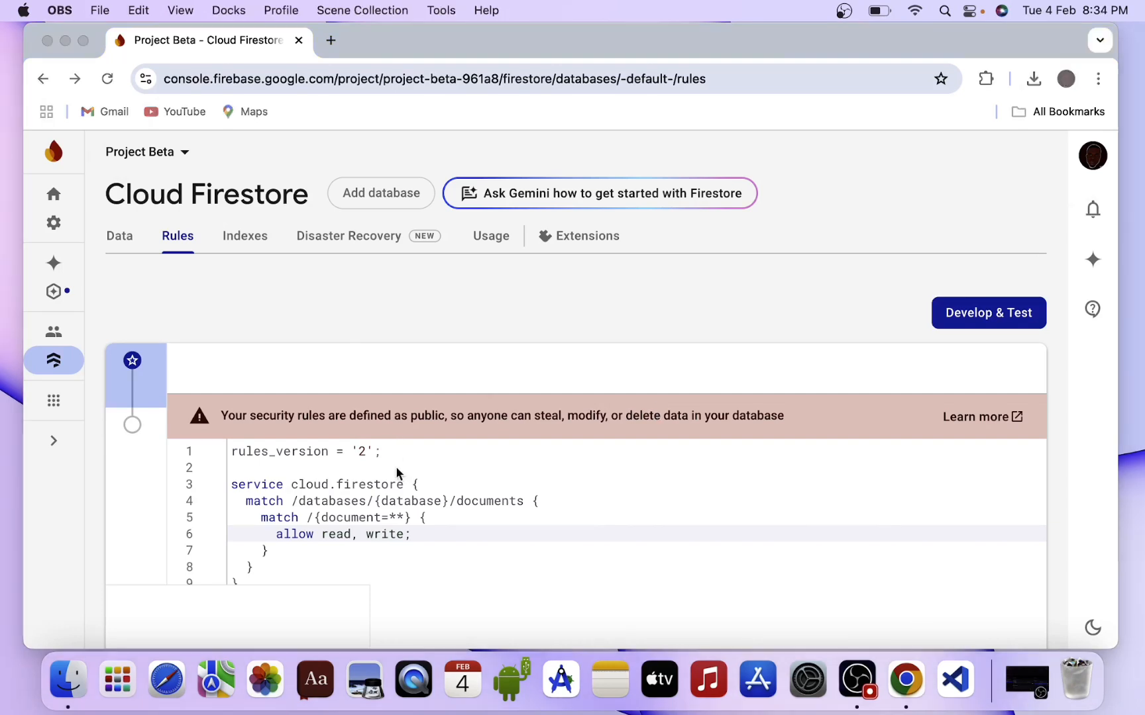
Append ': if request.auth != null' to the allow read, write rule and publish it.
left_click(403, 534)
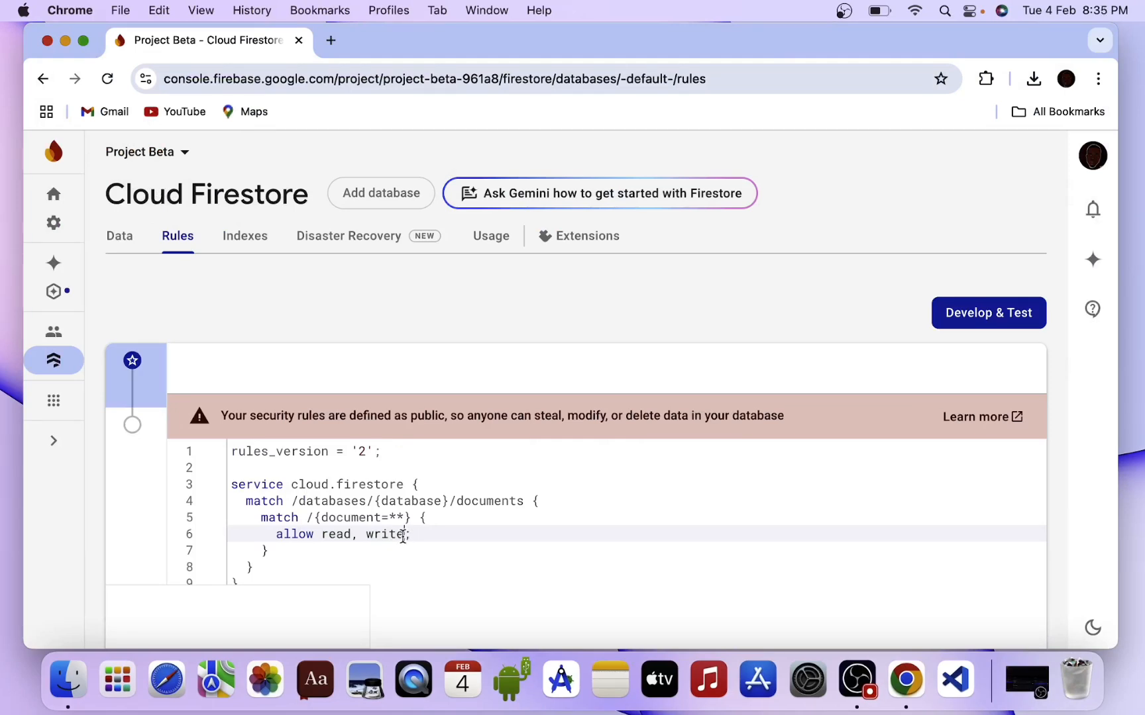
type(": ")
type("if req")
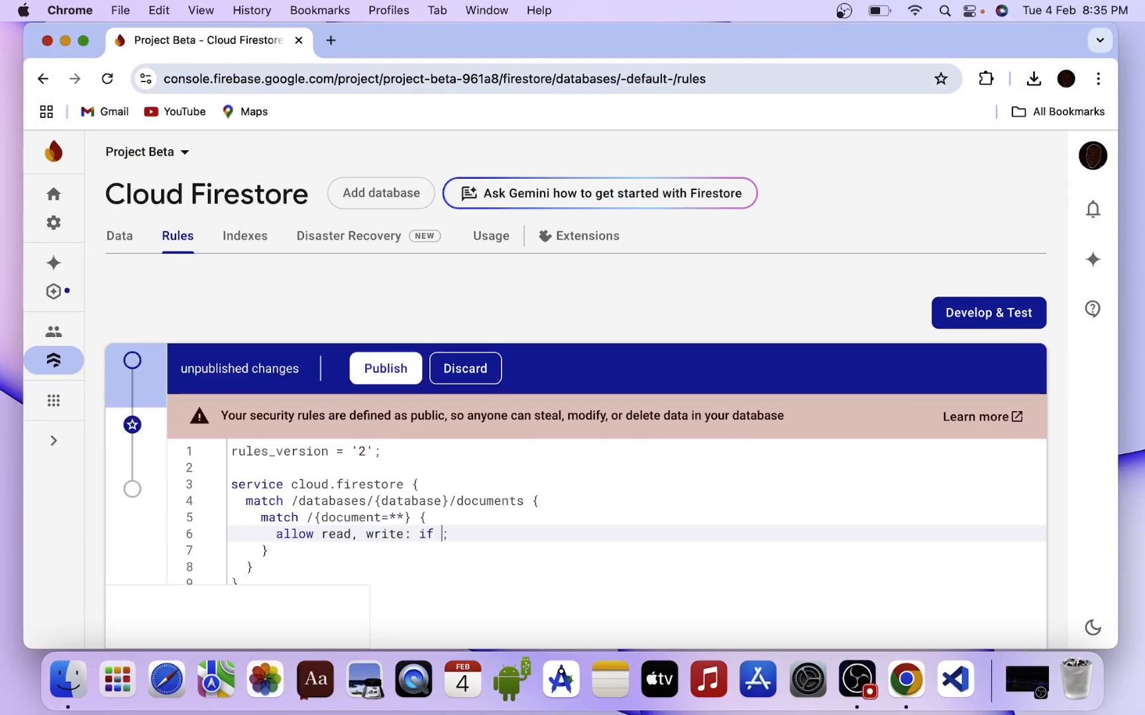
type("uest")
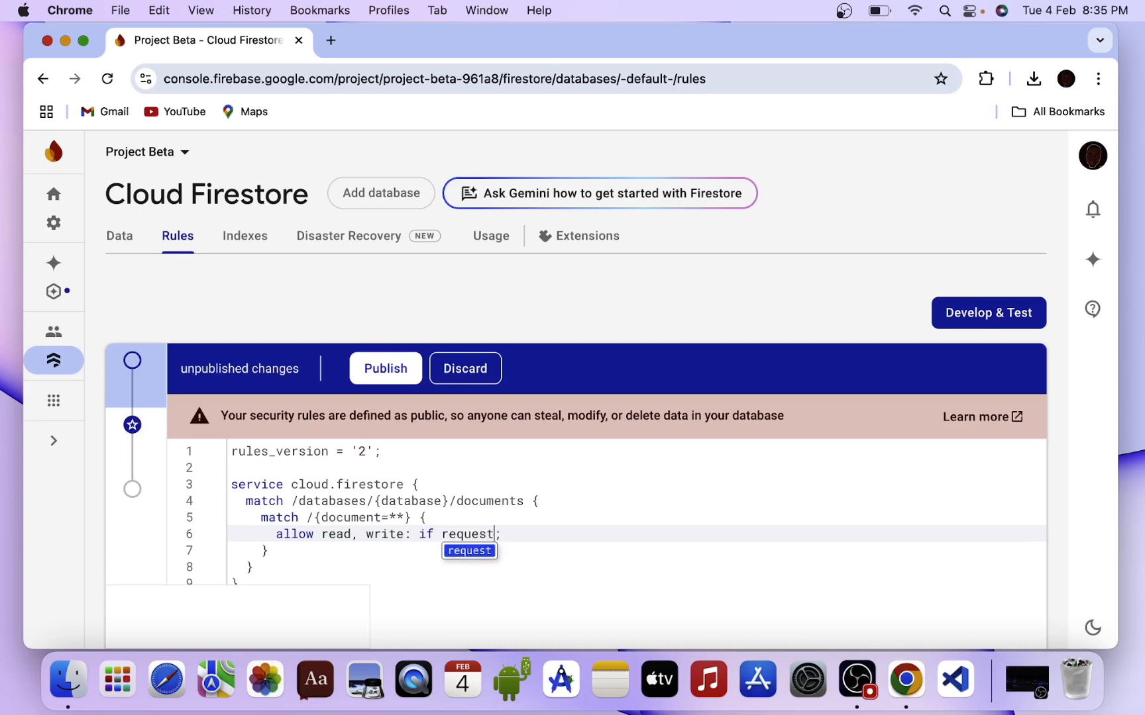
type(".auth")
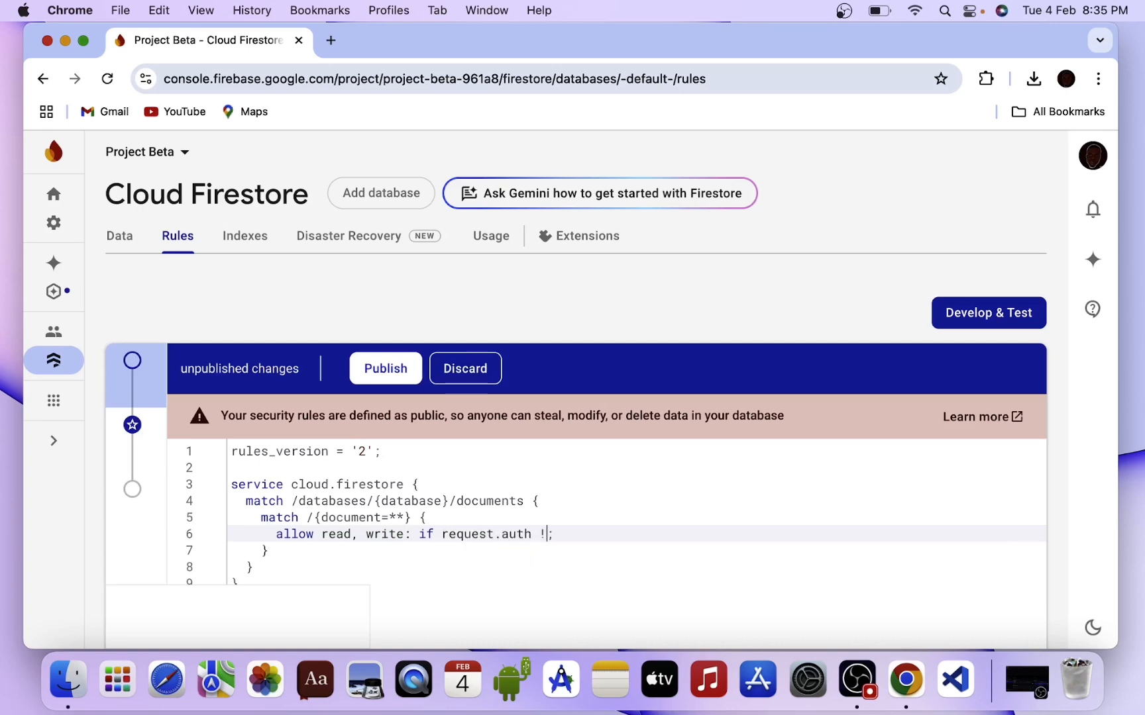
type(" != null")
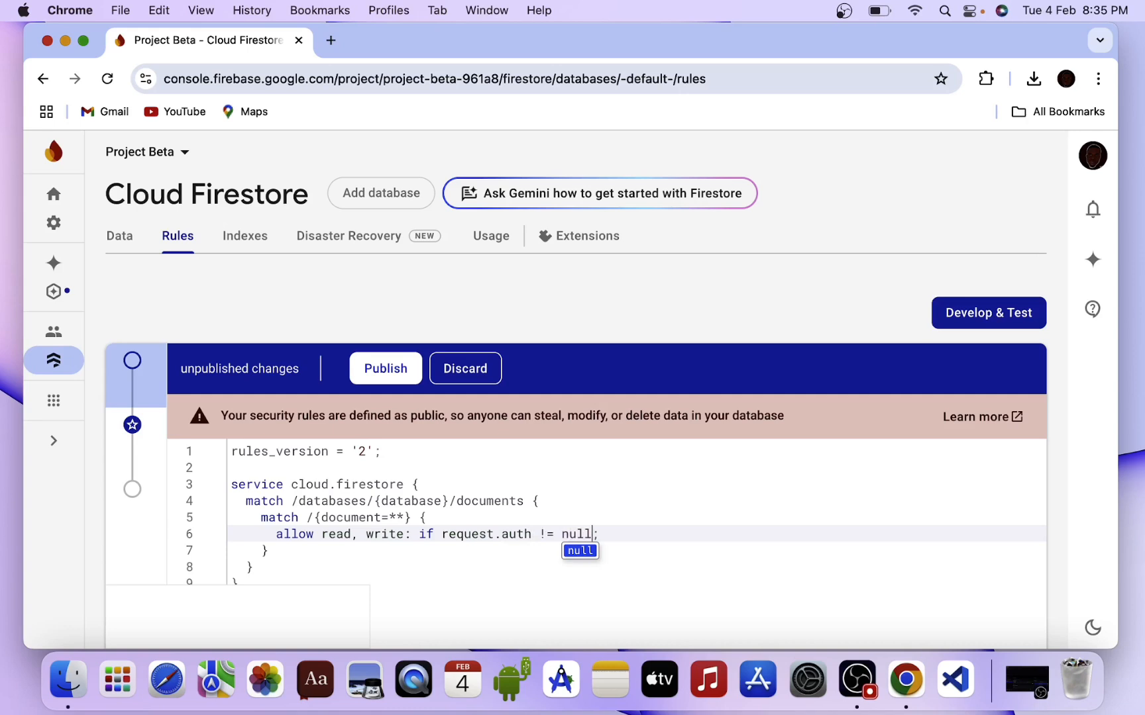
left_click(372, 369)
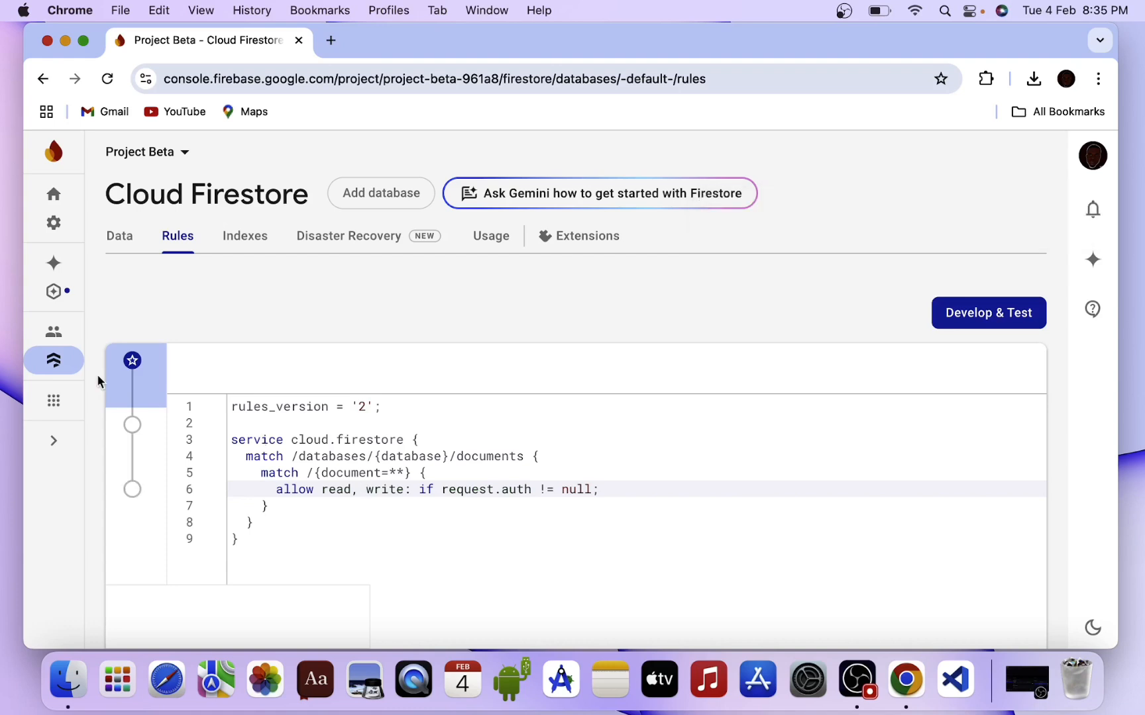
Browse the All products overview and open the Hosting product for Project Beta.
left_click(53, 401)
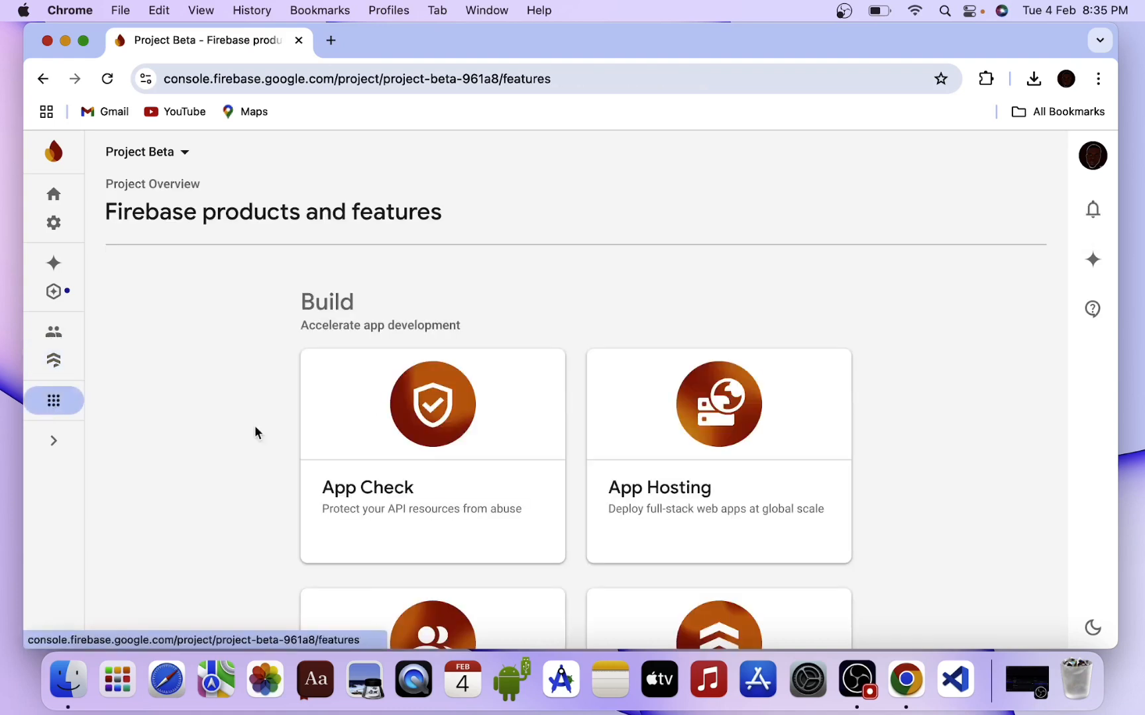
scroll(348, 442, "down", 5)
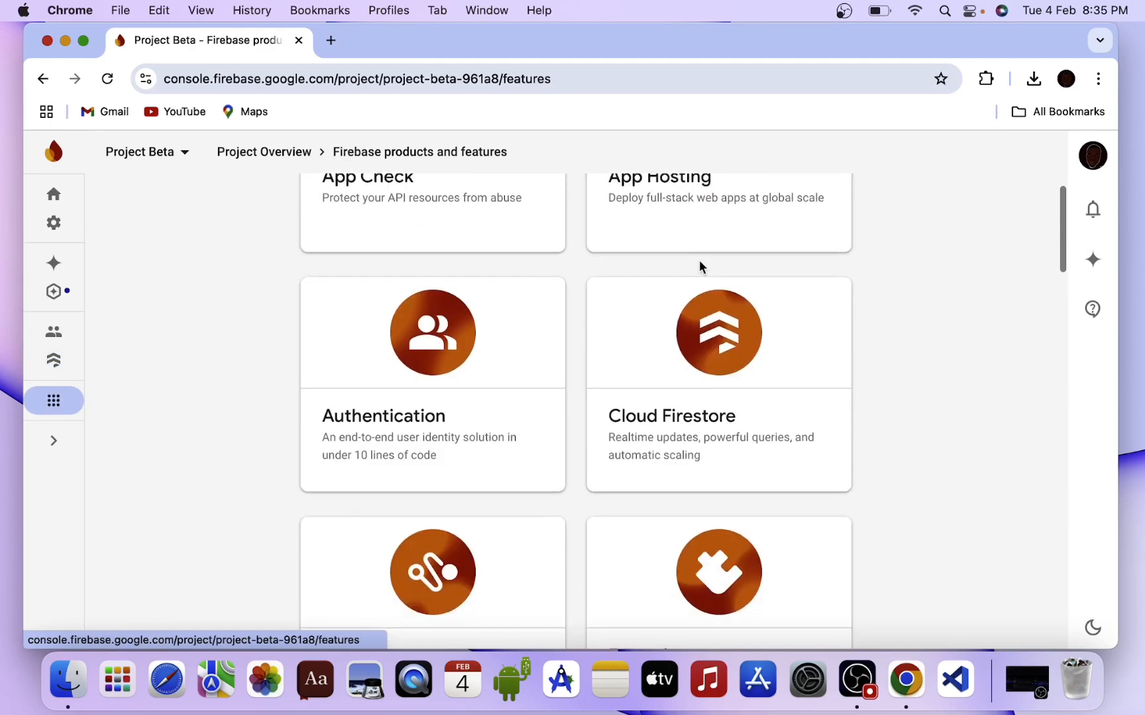
scroll(674, 429, "up", 2)
scroll(671, 427, "down", 5)
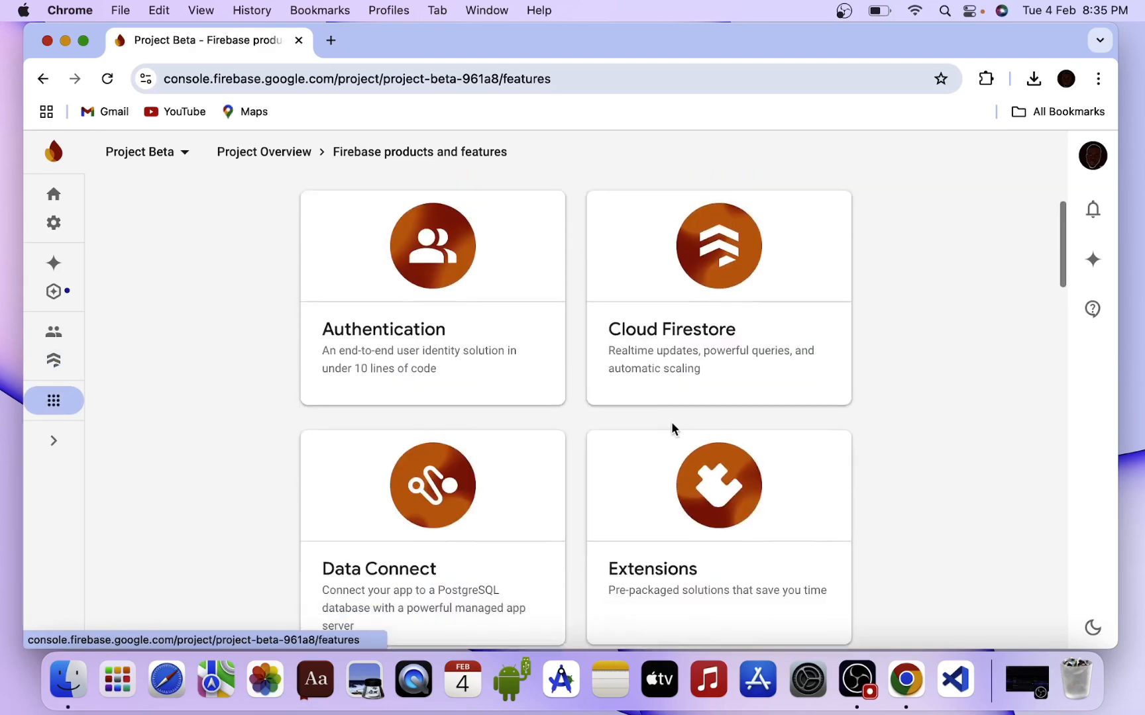
scroll(671, 428, "down", 7)
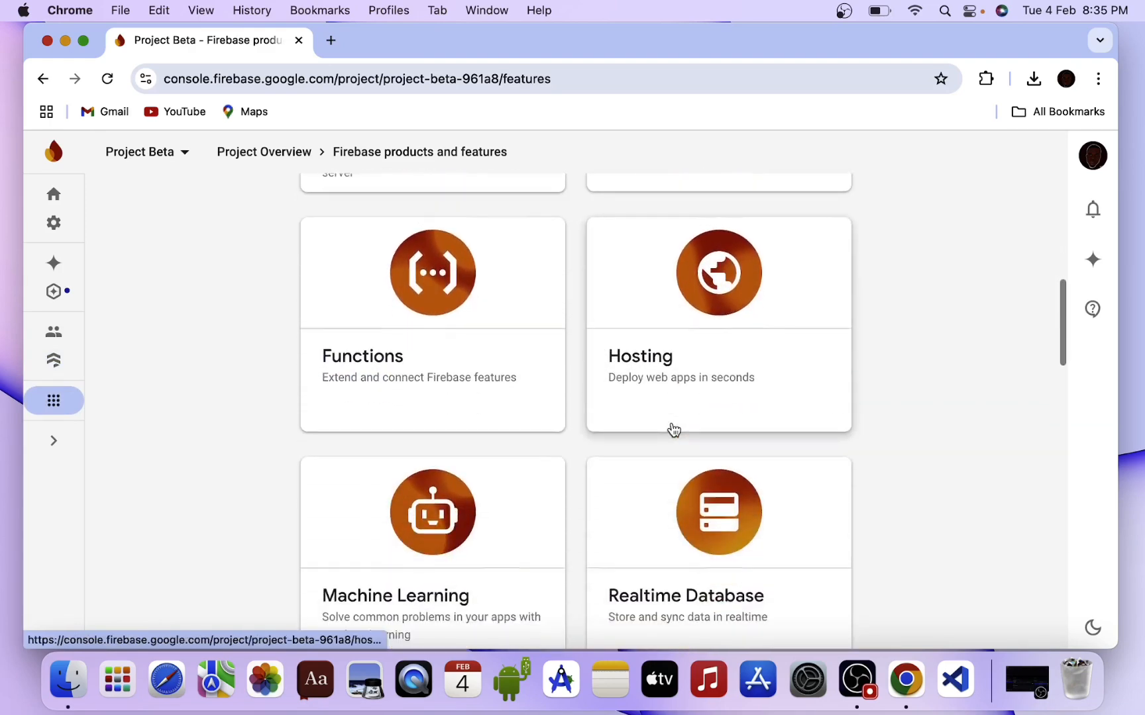
scroll(671, 428, "down", 5)
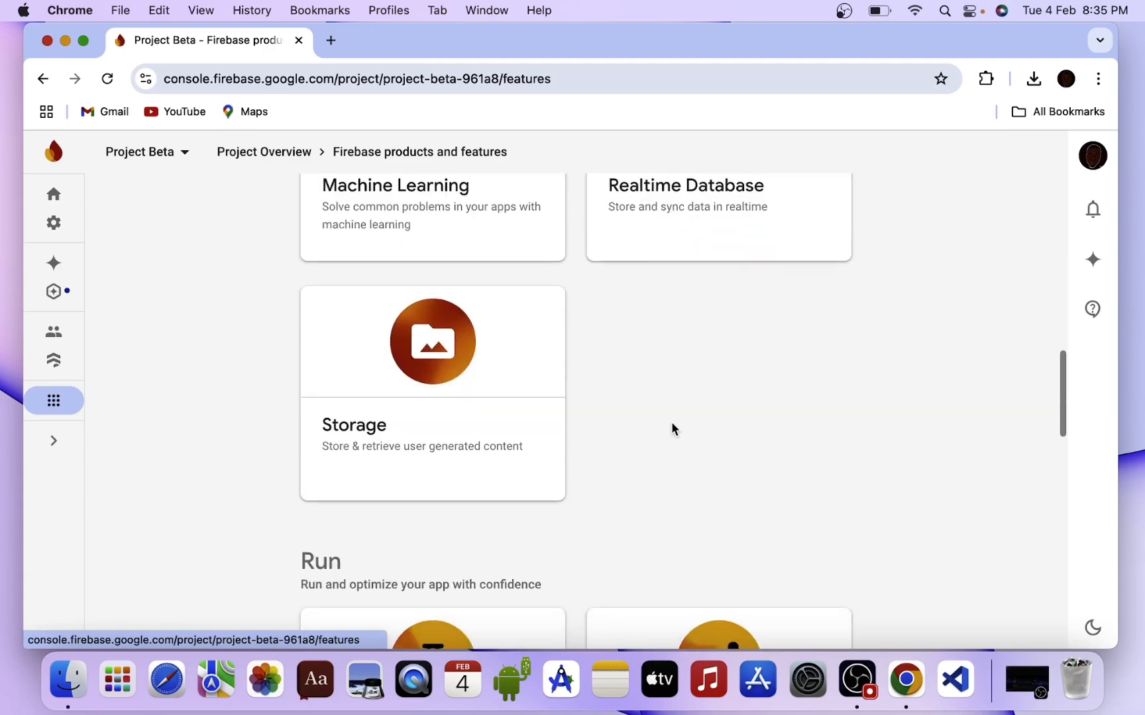
scroll(671, 428, "down", 15)
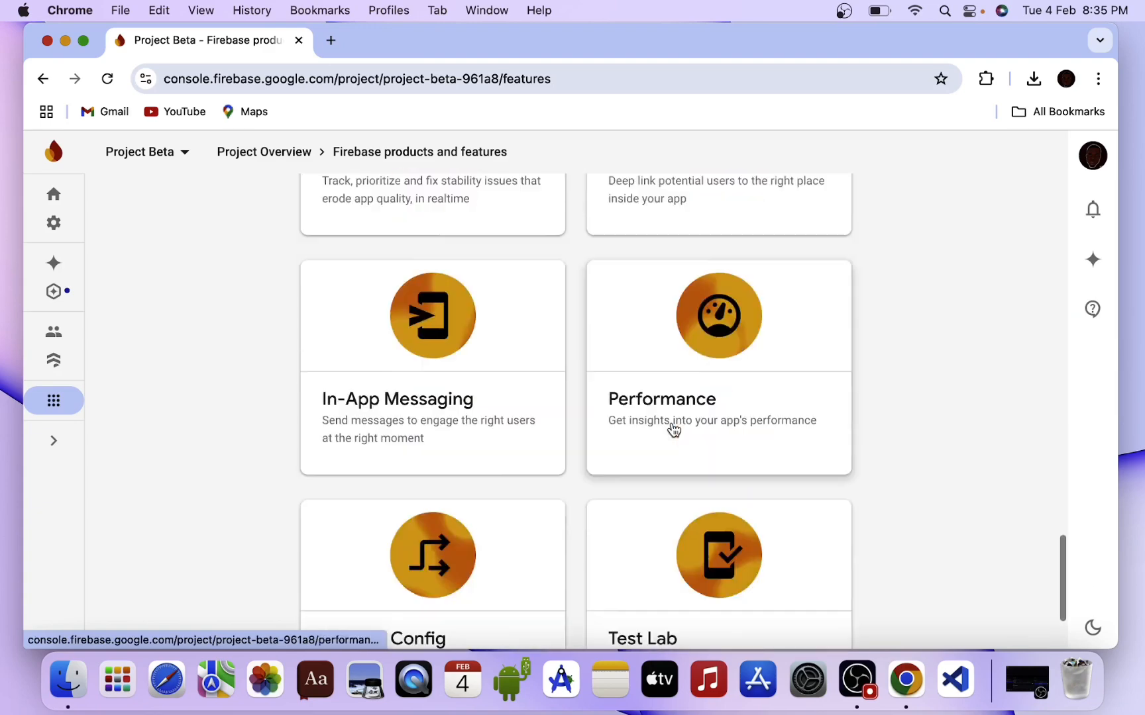
scroll(673, 429, "down", 5)
scroll(673, 435, "up", 15)
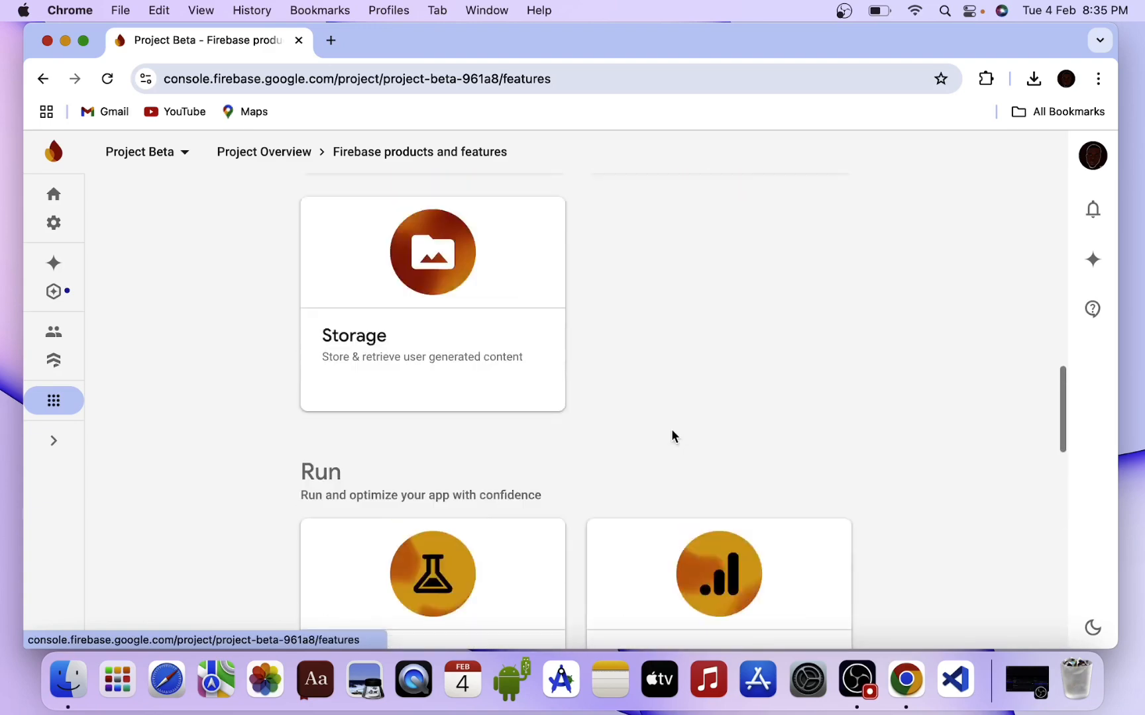
scroll(673, 442, "up", 5)
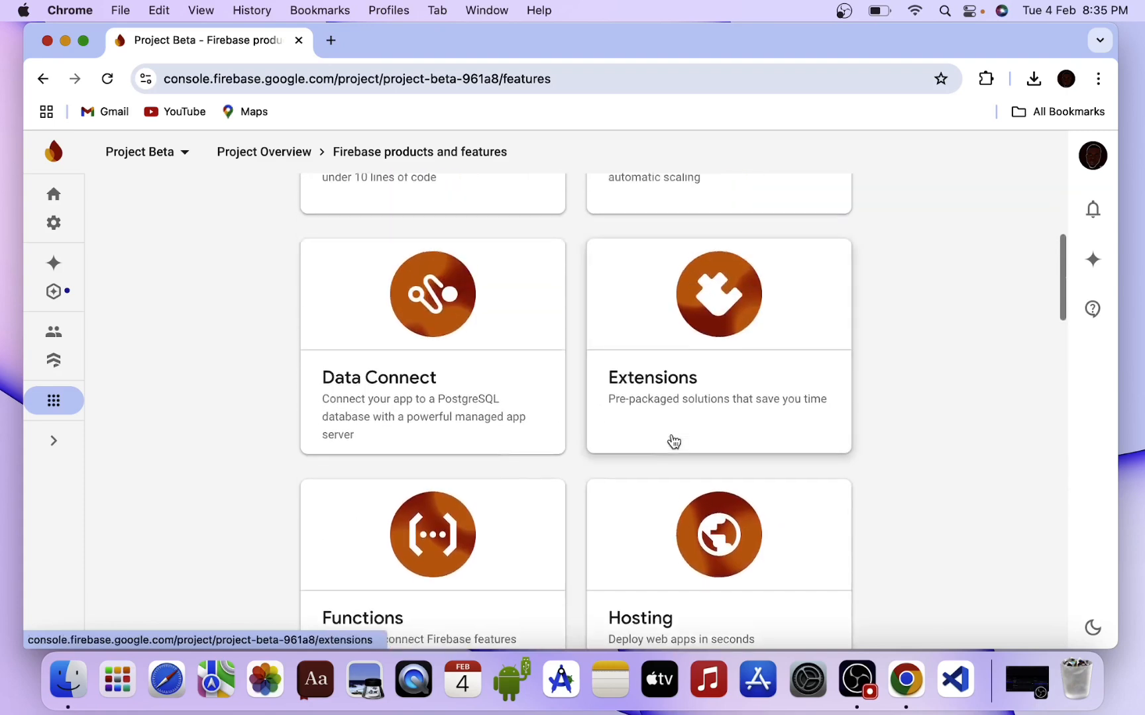
scroll(673, 442, "down", 5)
scroll(673, 442, "up", 1)
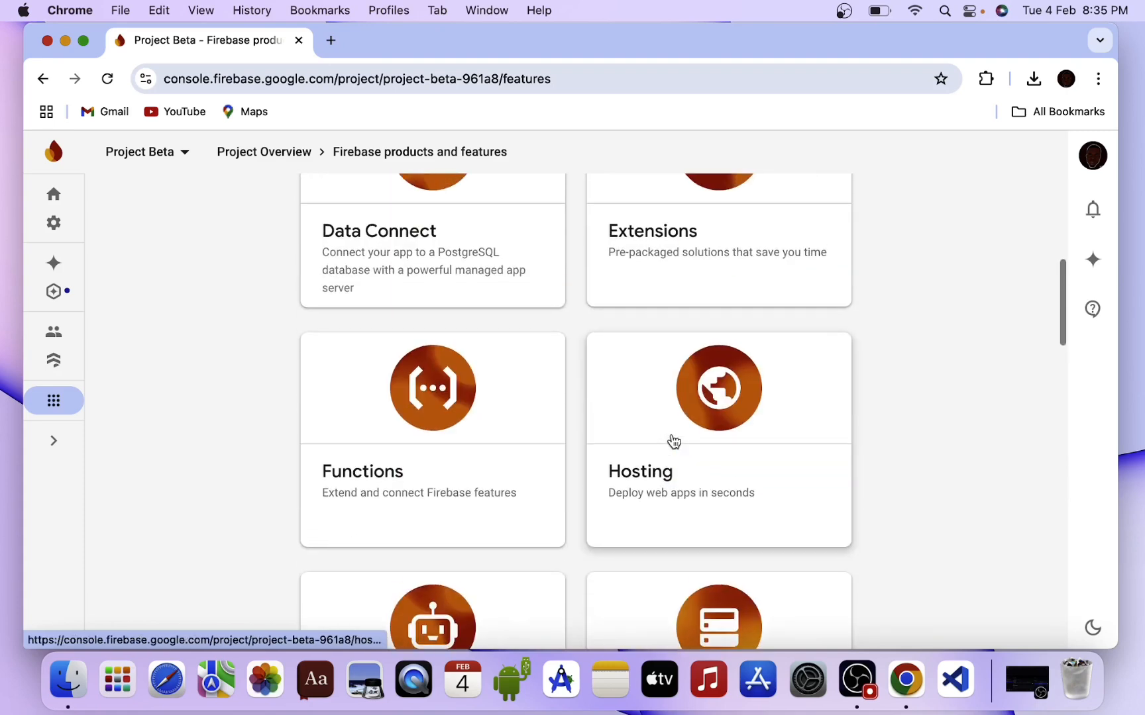
left_click(673, 442)
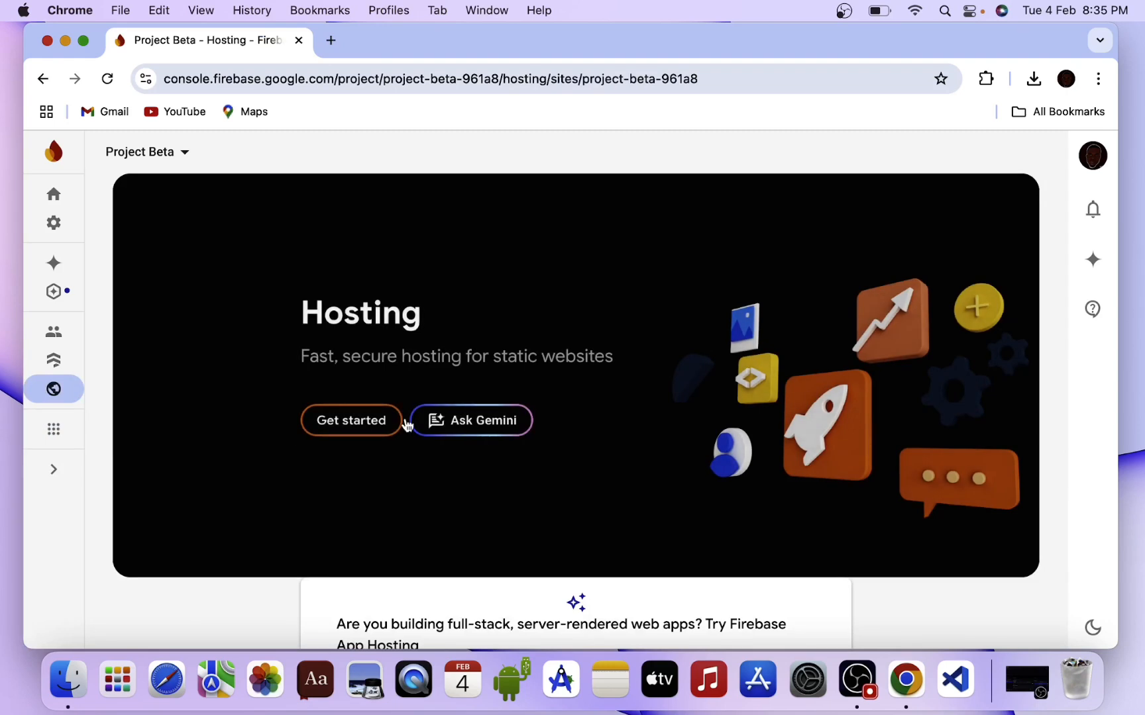
Start Hosting setup and step past the CLI install and project initialization stages to deploy.
left_click(336, 421)
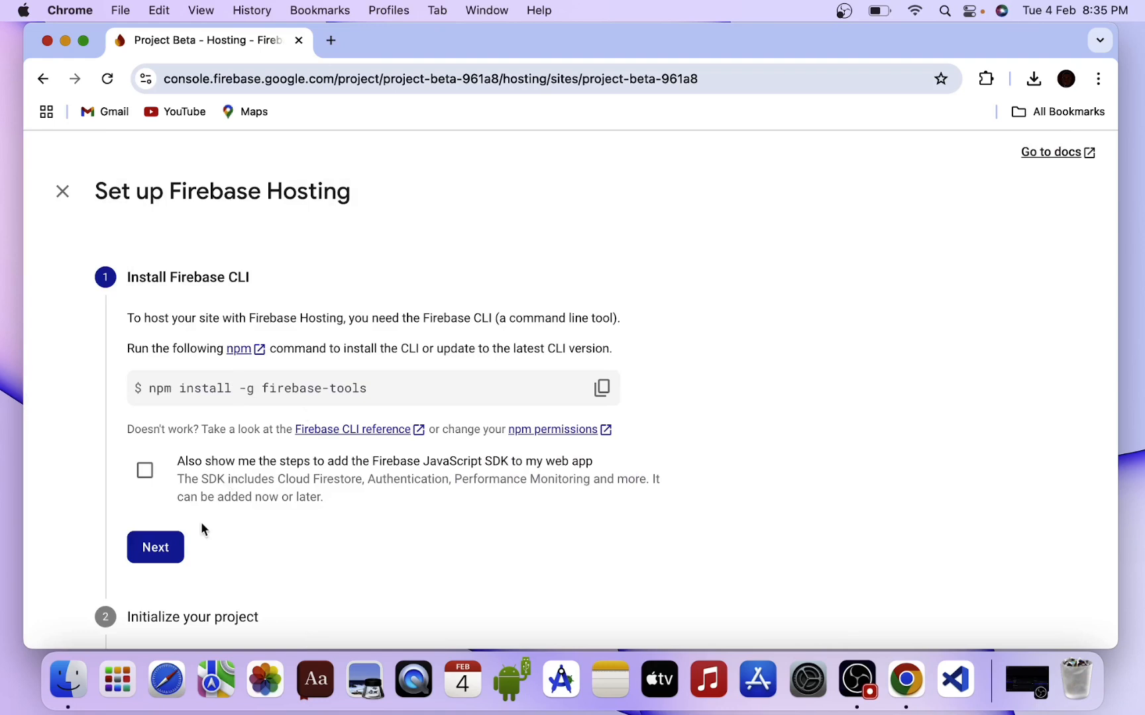
scroll(192, 530, "down", 3)
left_click(171, 499)
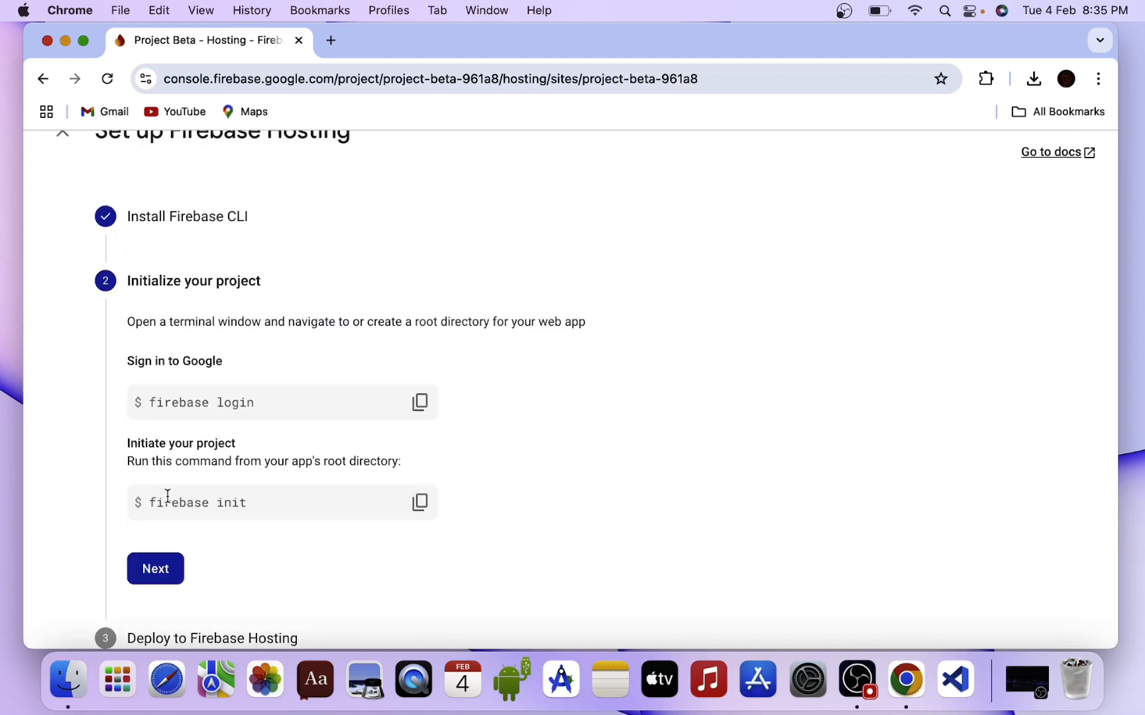
scroll(168, 494, "down", 1)
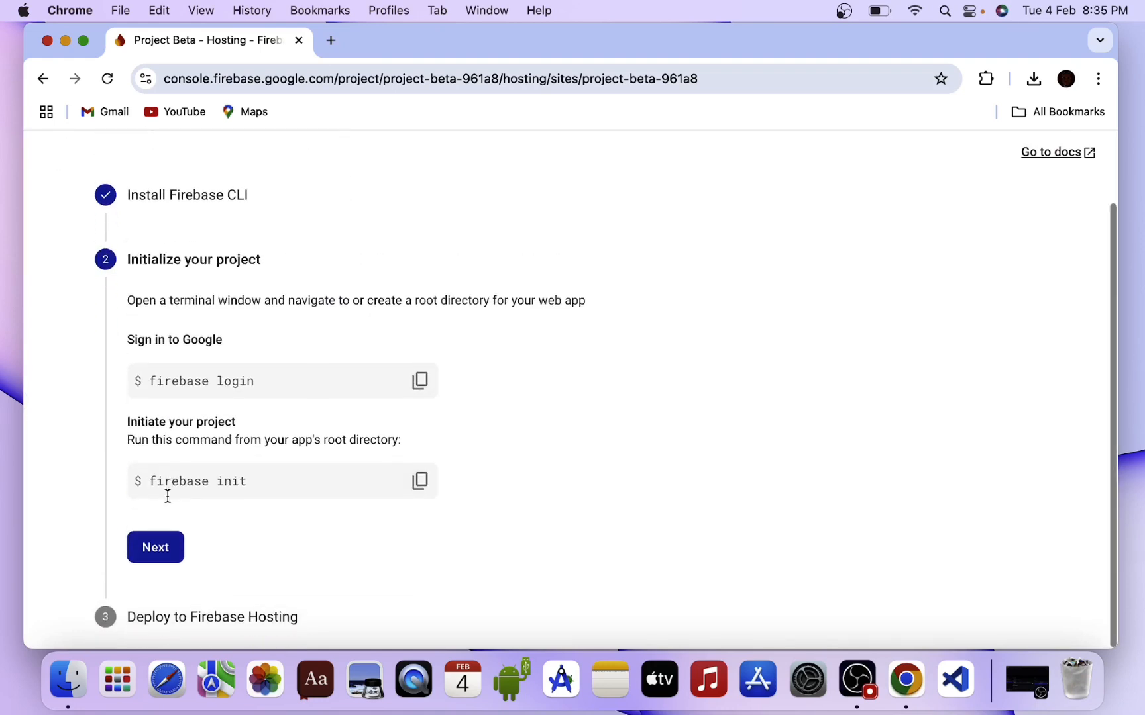
left_click(158, 549)
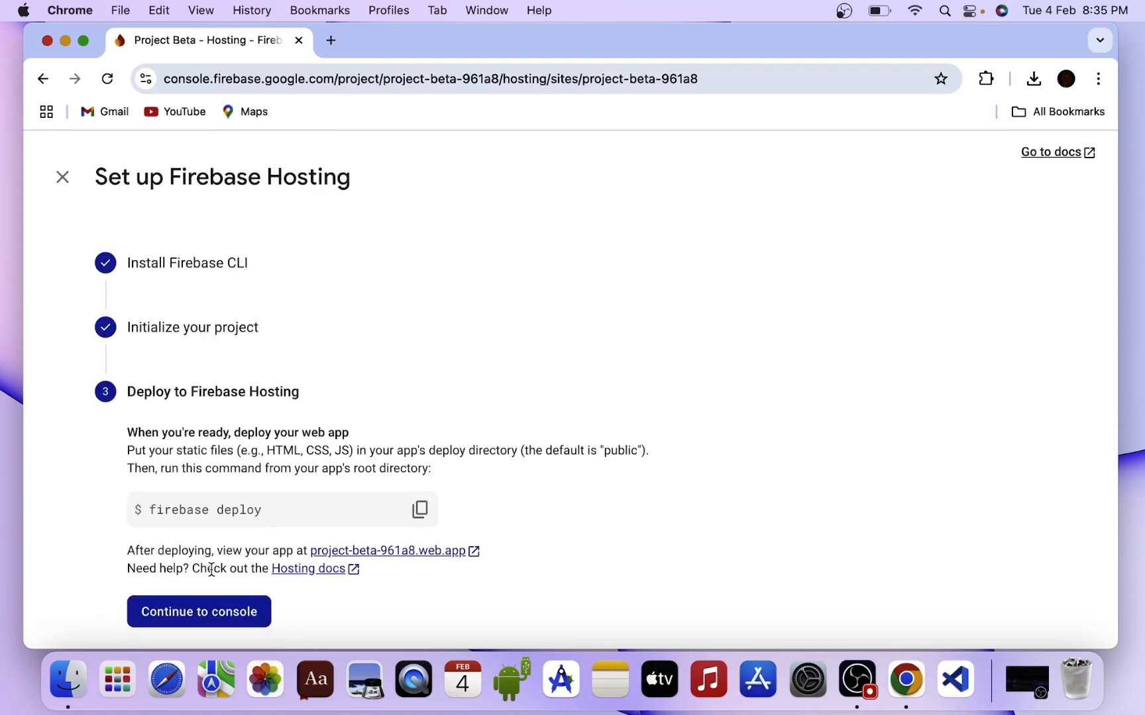
Finish the Hosting guide back to the console, and dismiss the reopened setup instructions.
left_click(215, 622)
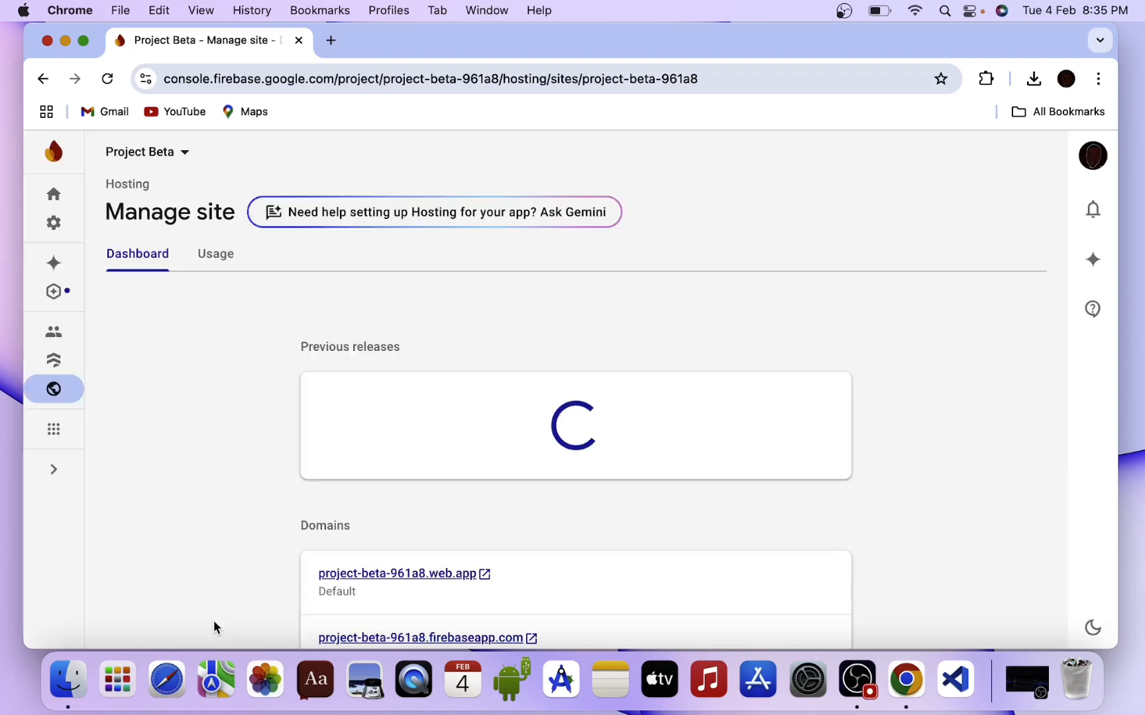
scroll(294, 512, "down", 5)
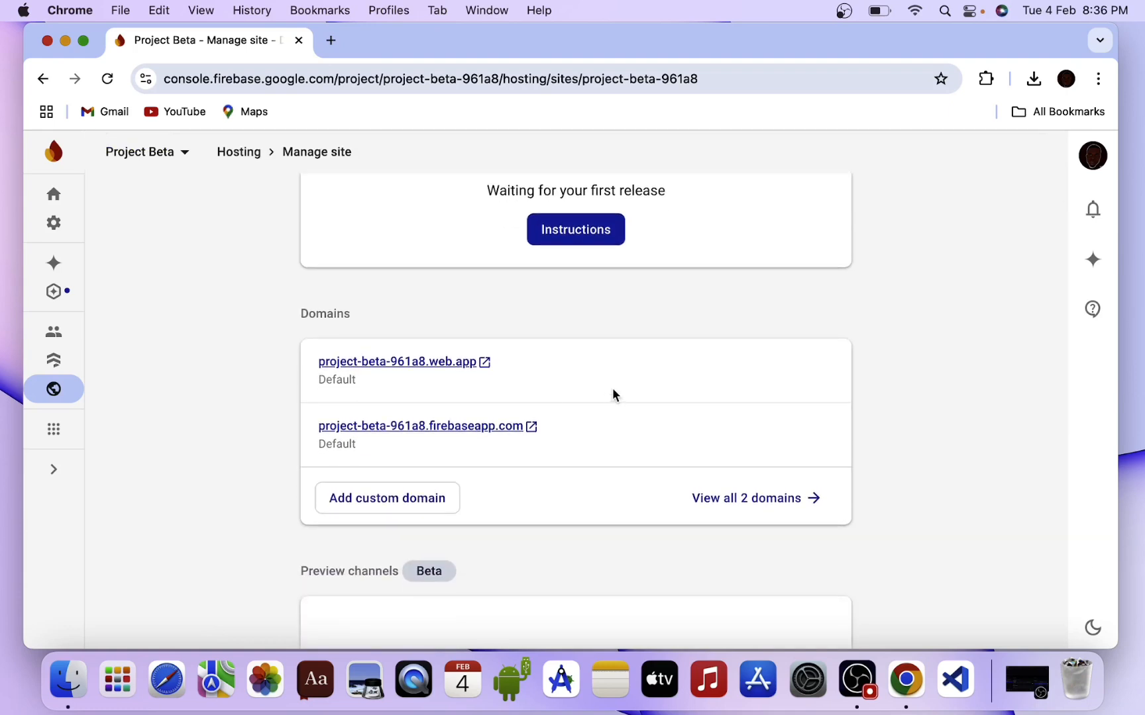
left_click(579, 222)
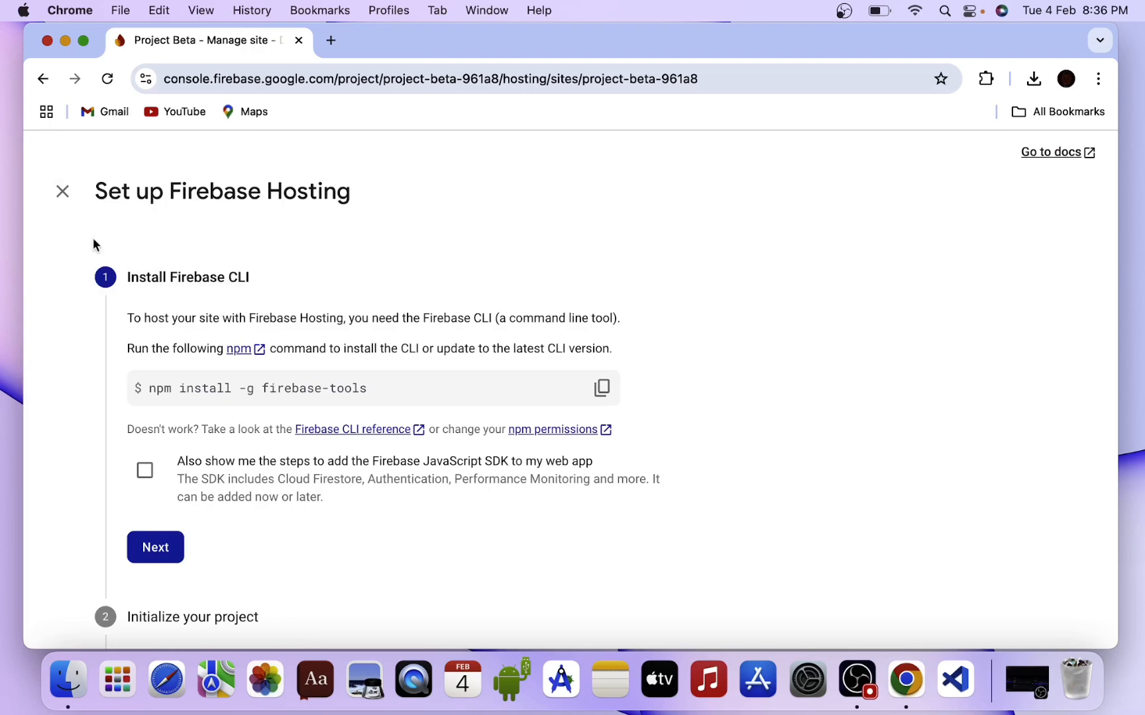
left_click(62, 192)
Cancel the Add custom domain dialog and review the Manage site page's default domains.
scroll(466, 414, "down", 2)
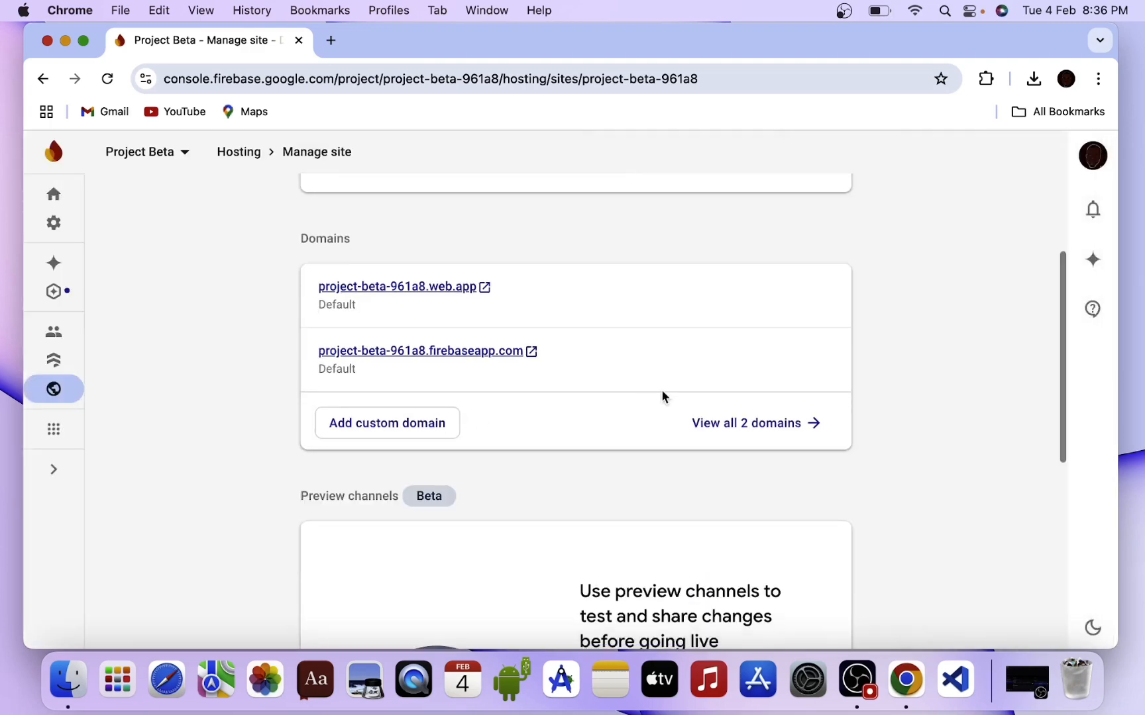
left_click(387, 424)
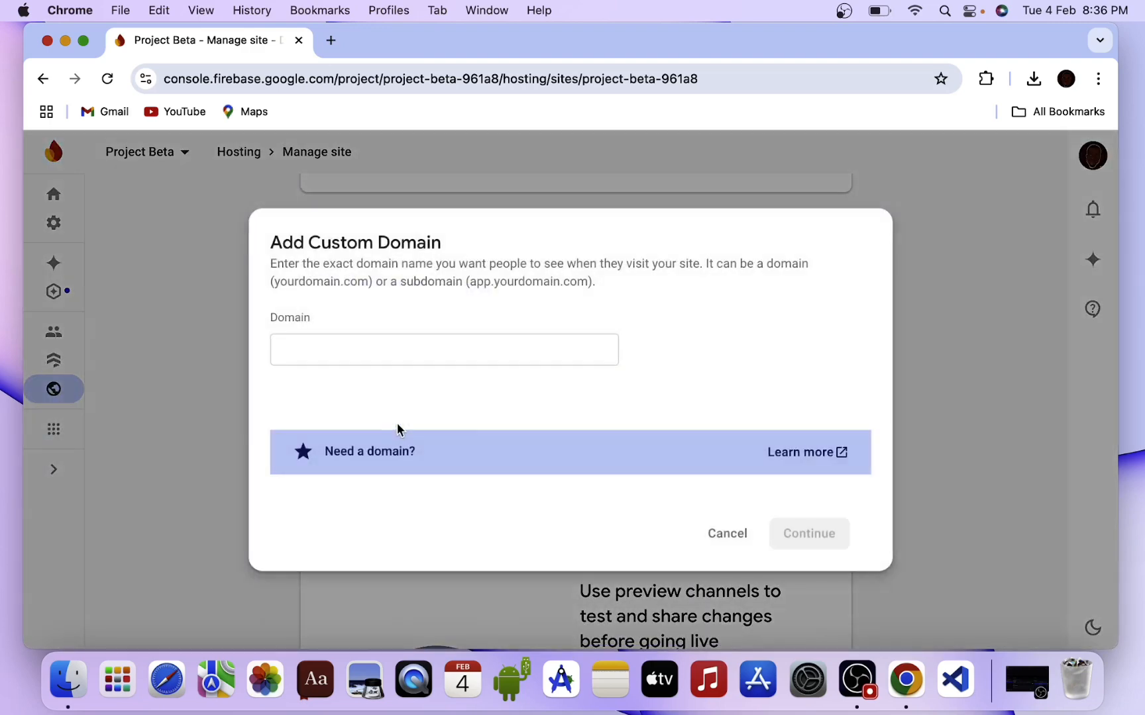
left_click(744, 542)
scroll(742, 538, "down", 5)
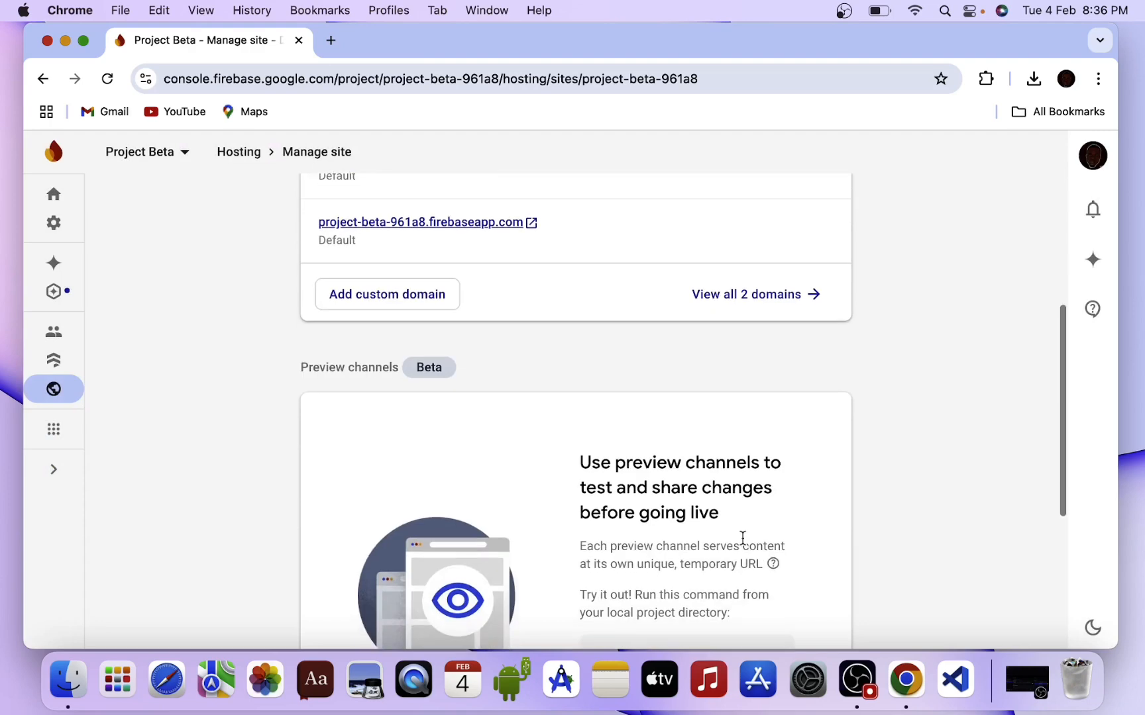
scroll(742, 538, "down", 2)
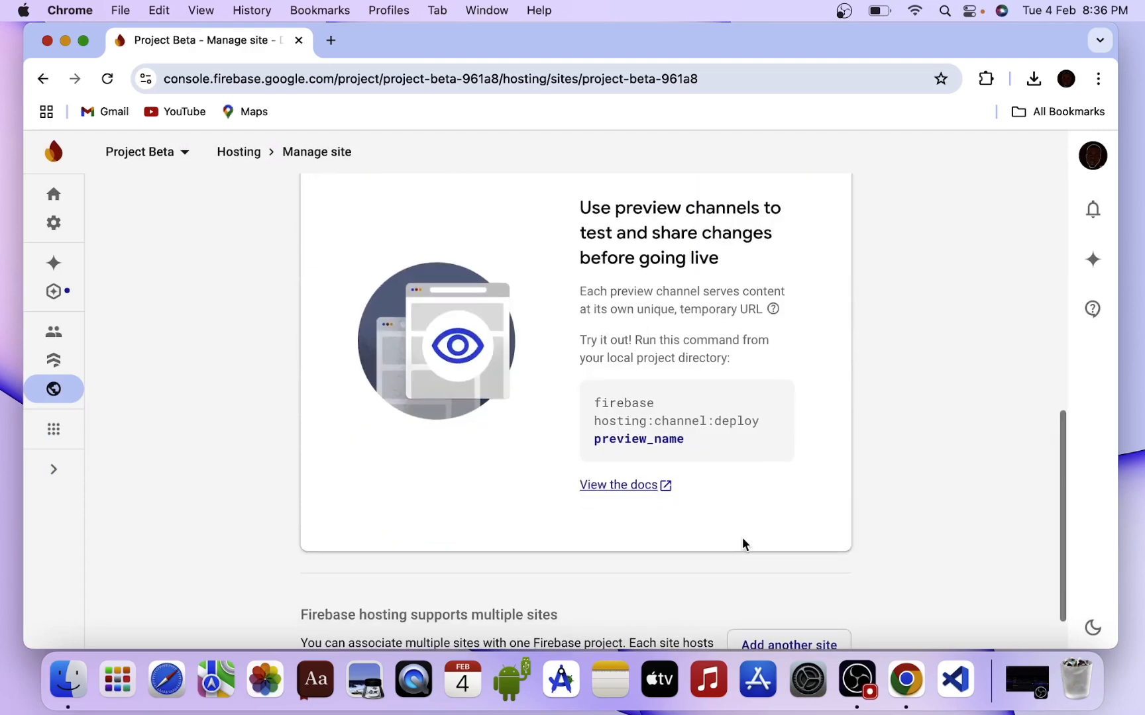
scroll(742, 543, "down", 1)
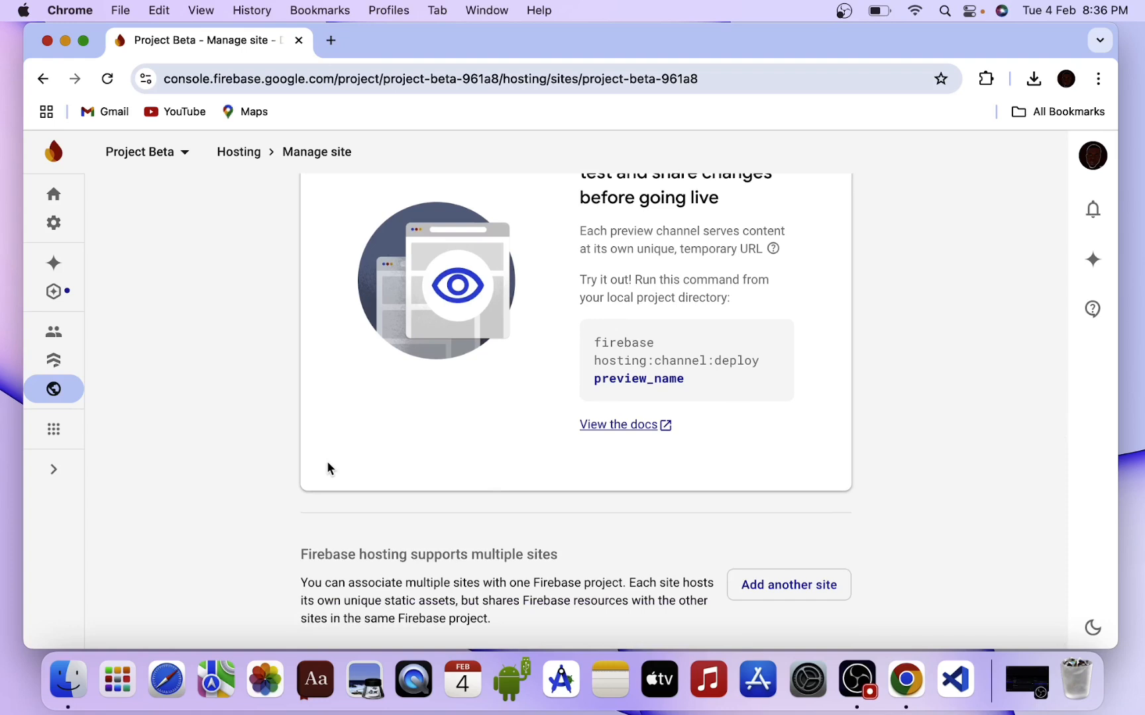
Return to All products and open the Realtime Database product page.
left_click(54, 429)
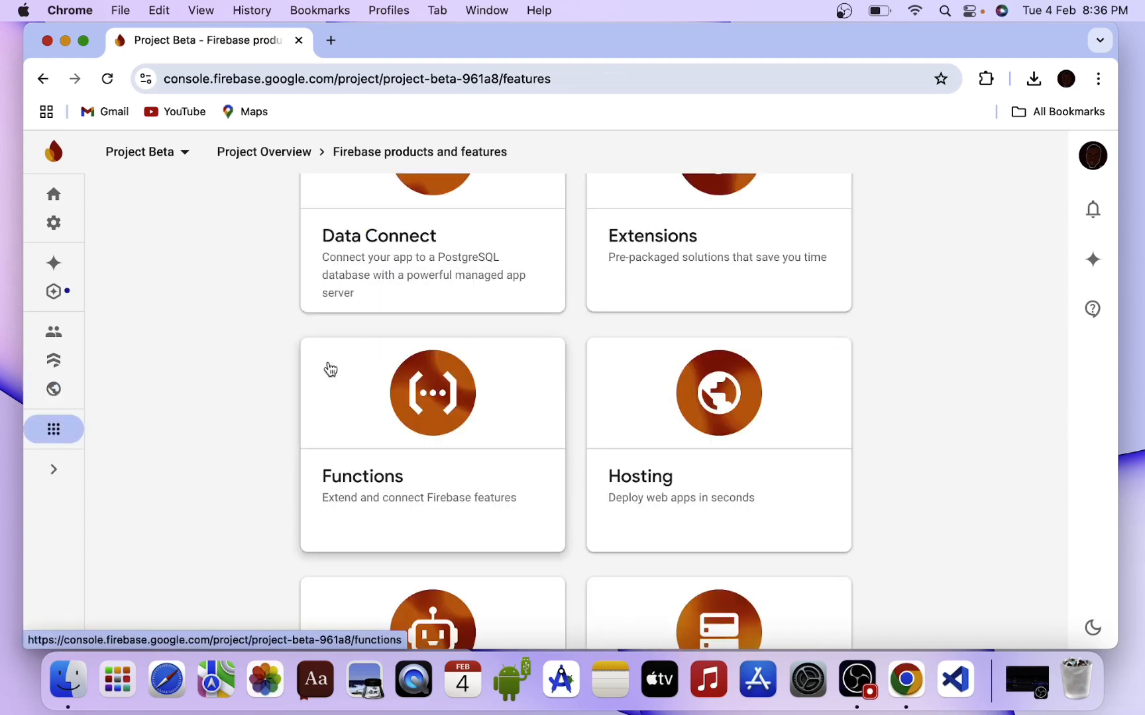
scroll(327, 371, "up", 3)
scroll(330, 369, "up", 4)
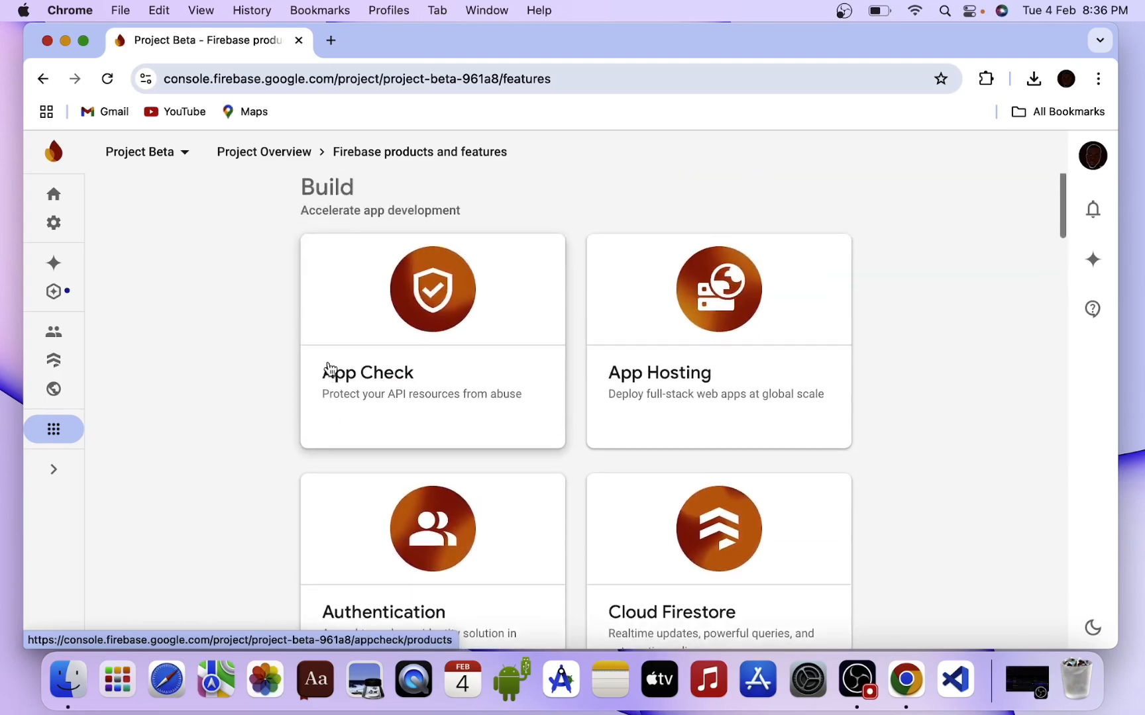
scroll(330, 370, "down", 2)
scroll(330, 370, "down", 10)
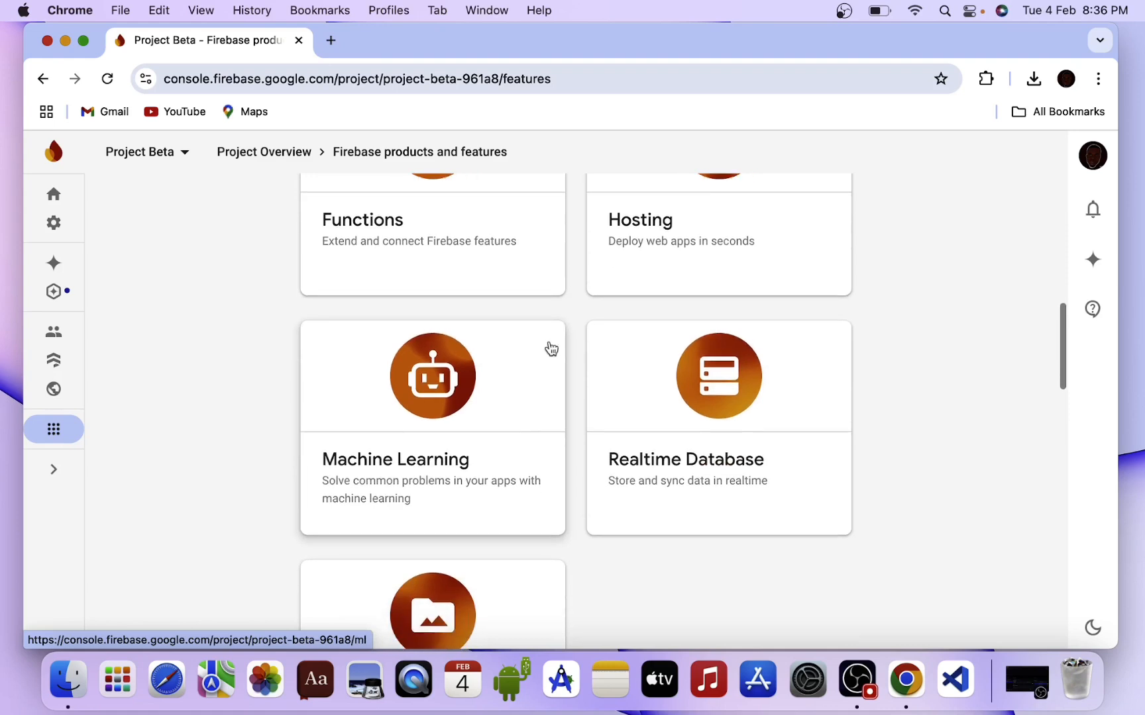
left_click(630, 375)
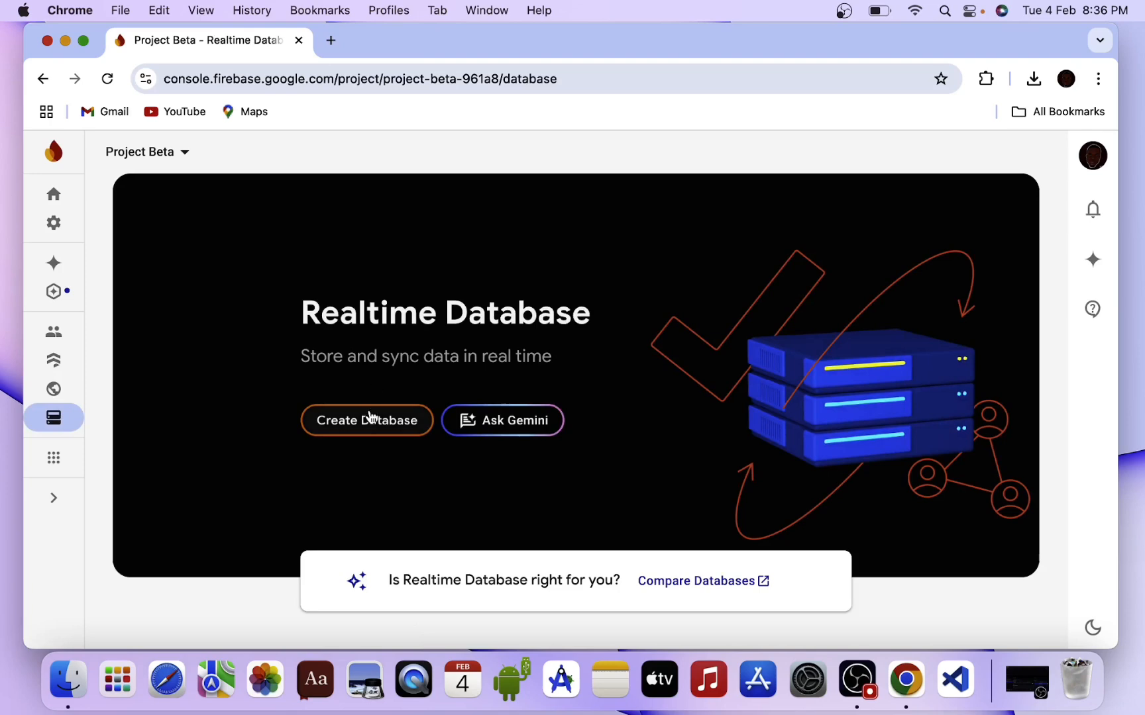
Create the Realtime Database in us-central1 using test-mode rules and enable it.
left_click(371, 418)
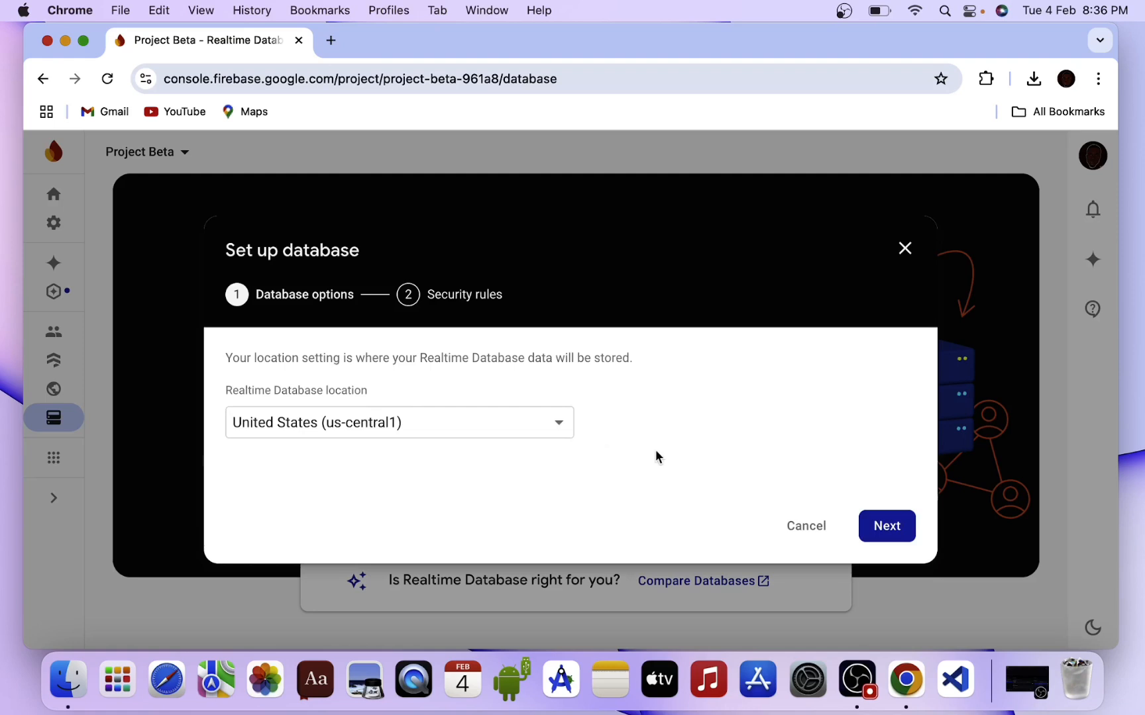
left_click(874, 524)
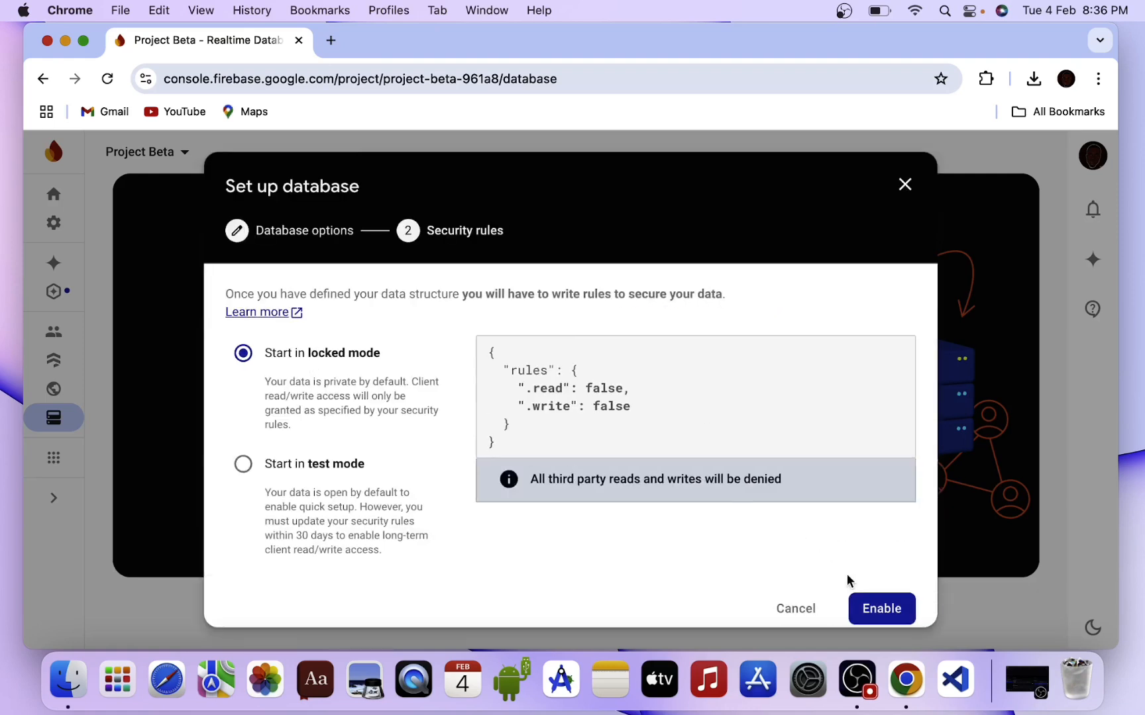
left_click(243, 463)
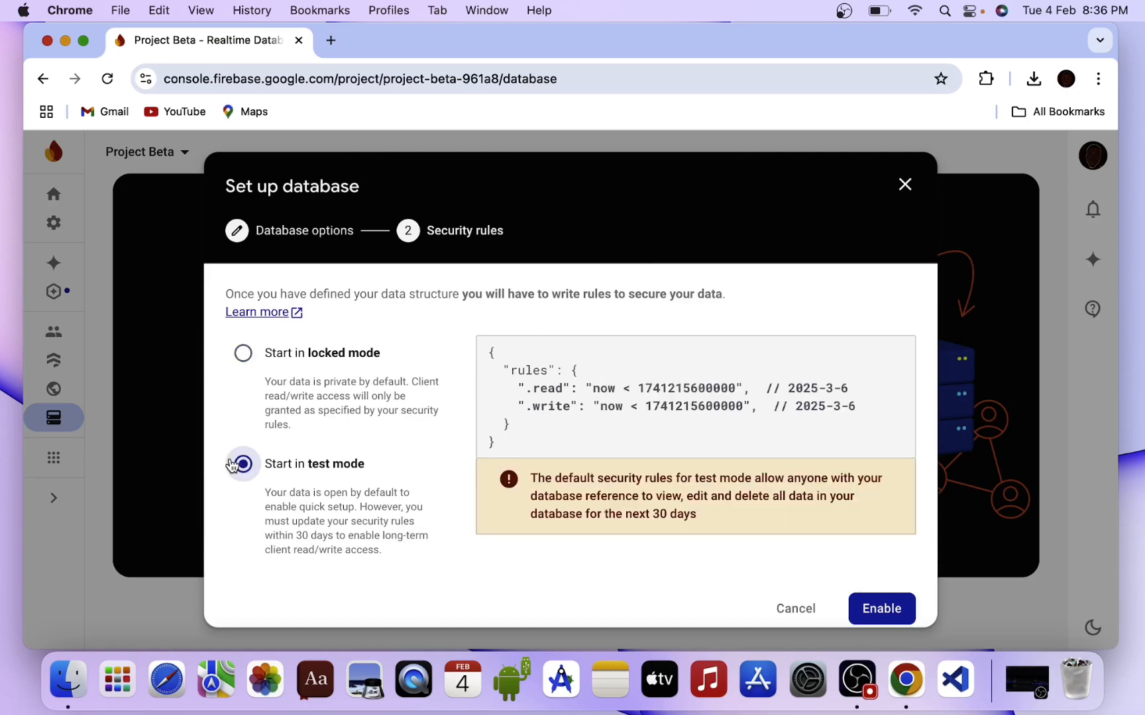
left_click(882, 613)
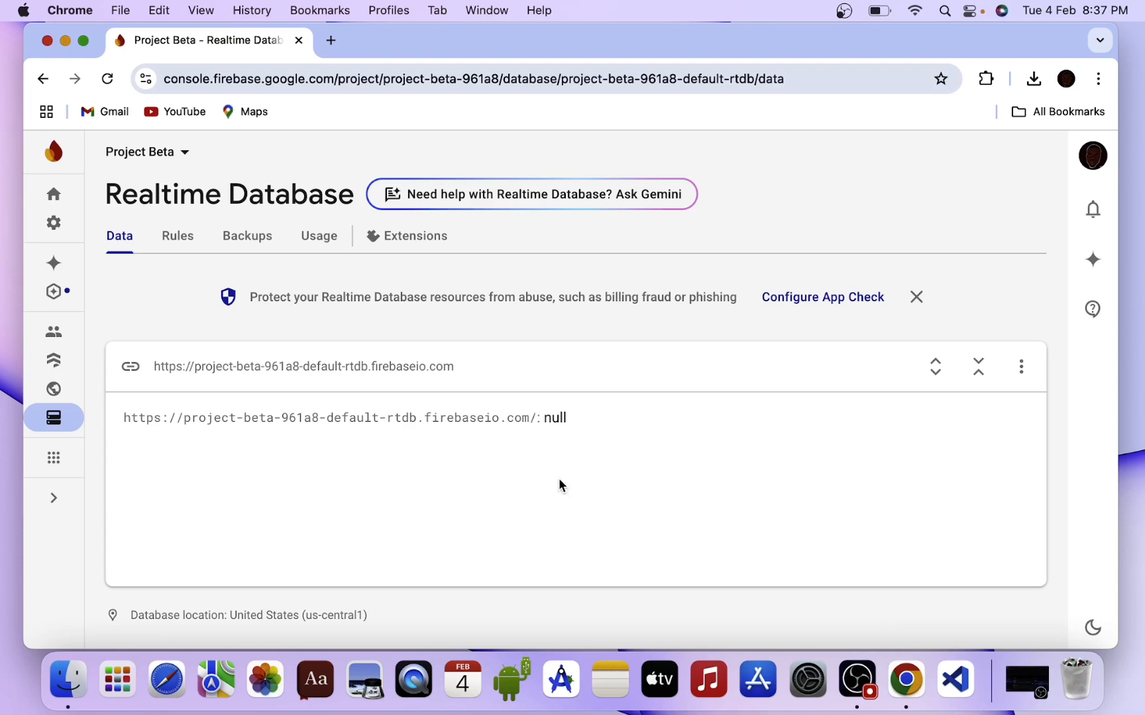
Open Project Beta's Project settings from the gear menu and scroll the General page.
left_click(56, 333)
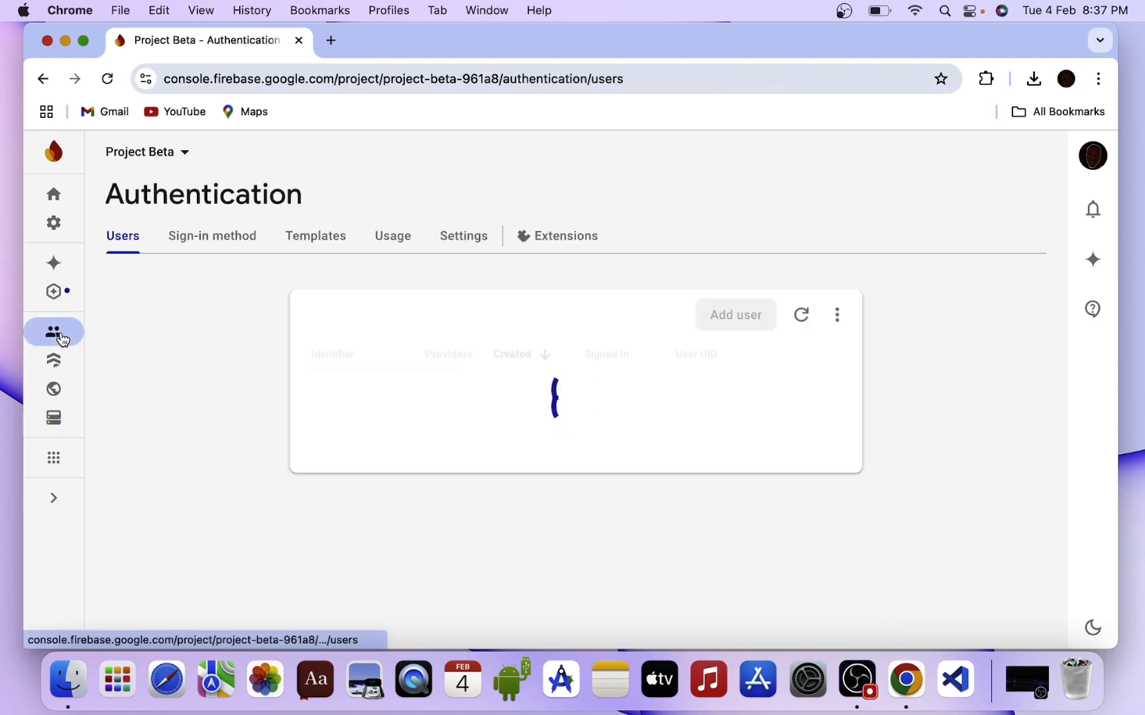
left_click(54, 222)
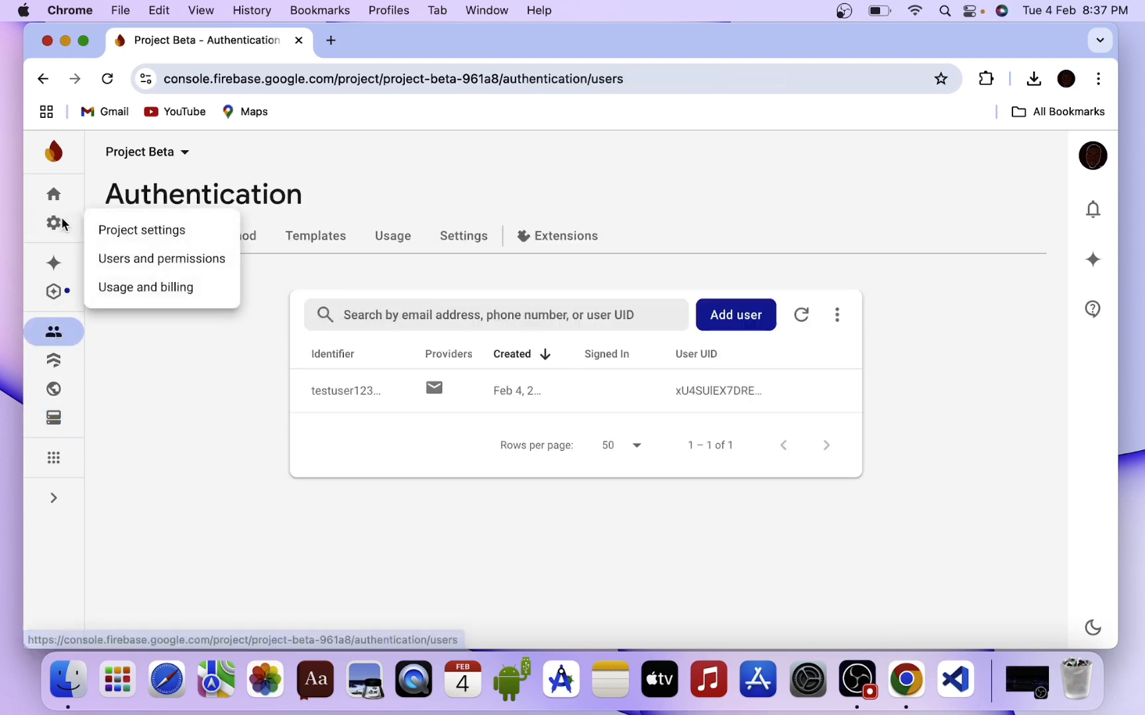
left_click(117, 232)
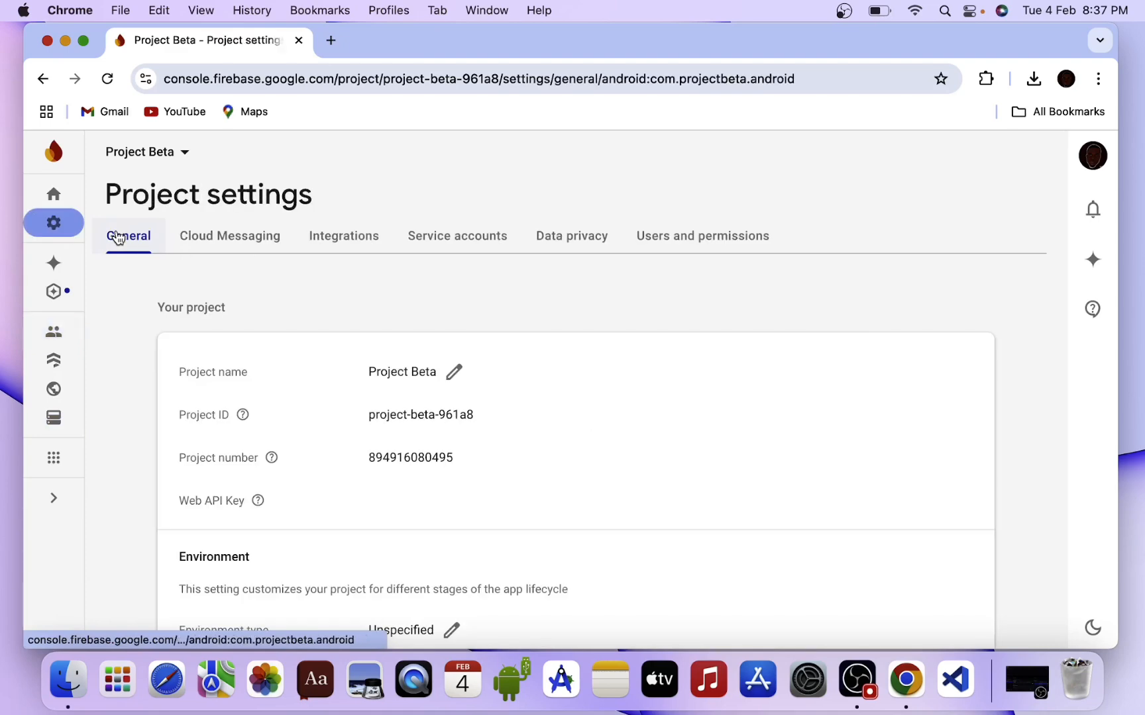
scroll(322, 398, "down", 2)
scroll(322, 397, "down", 4)
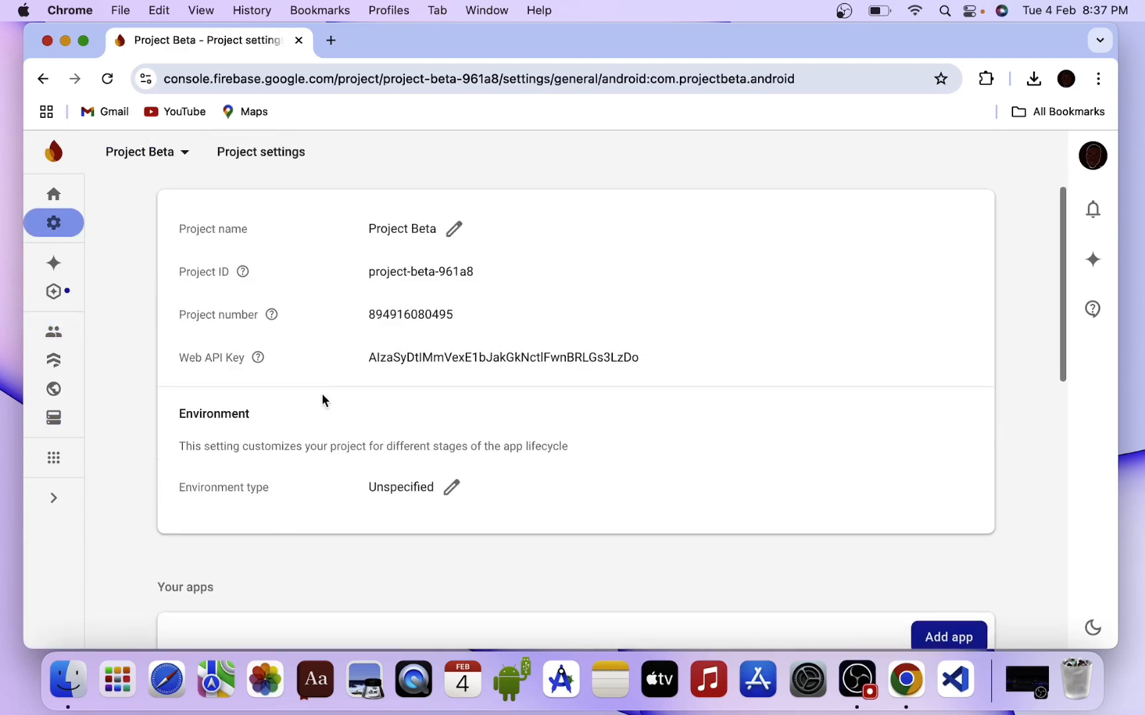
scroll(323, 398, "down", 7)
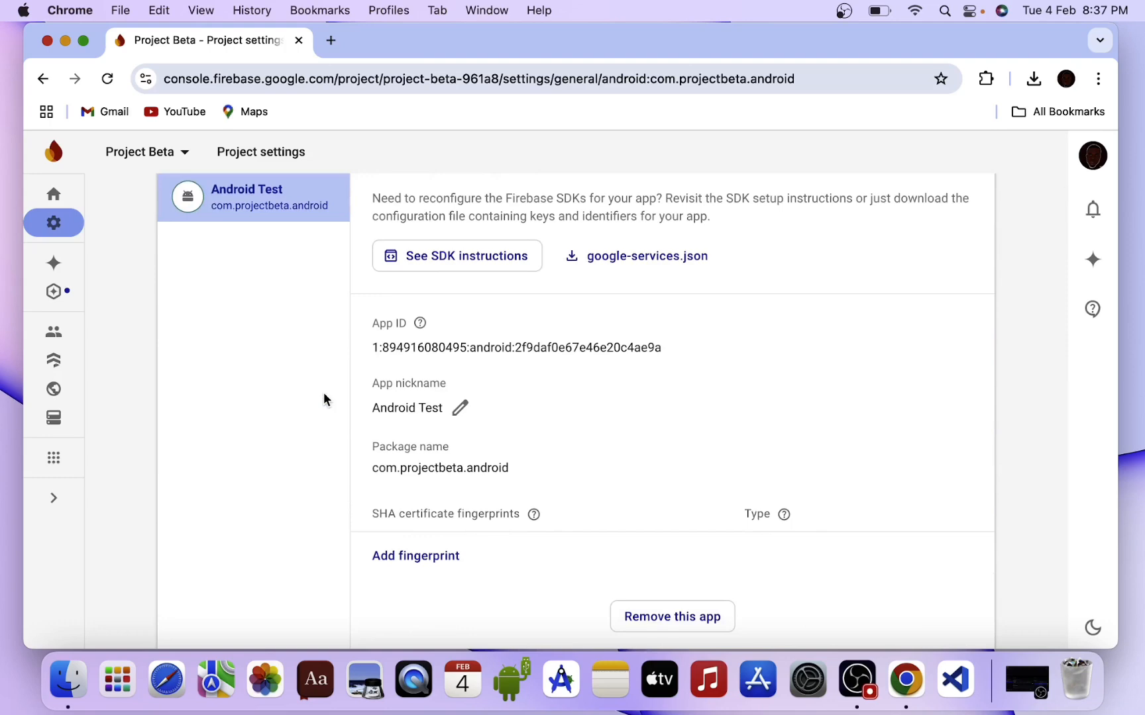
scroll(325, 399, "down", 1)
scroll(323, 396, "up", 12)
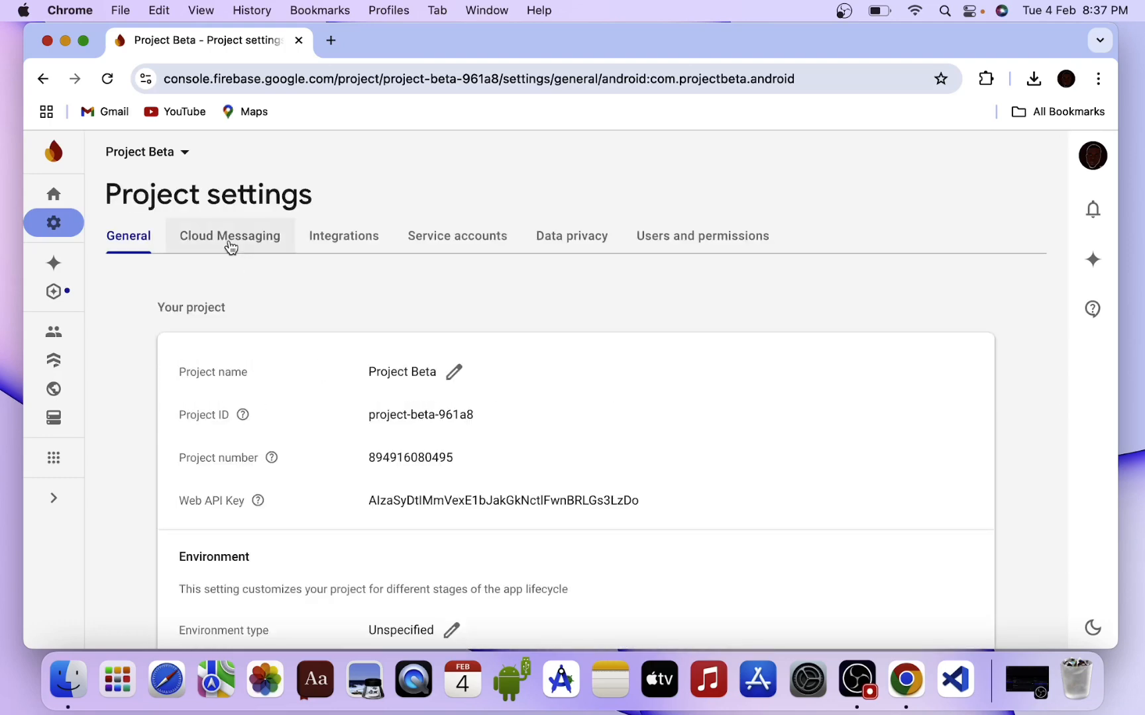
View the Cloud Messaging tab, then browse the Integrations list (Google Analytics, AdMob, BigQuery).
left_click(257, 238)
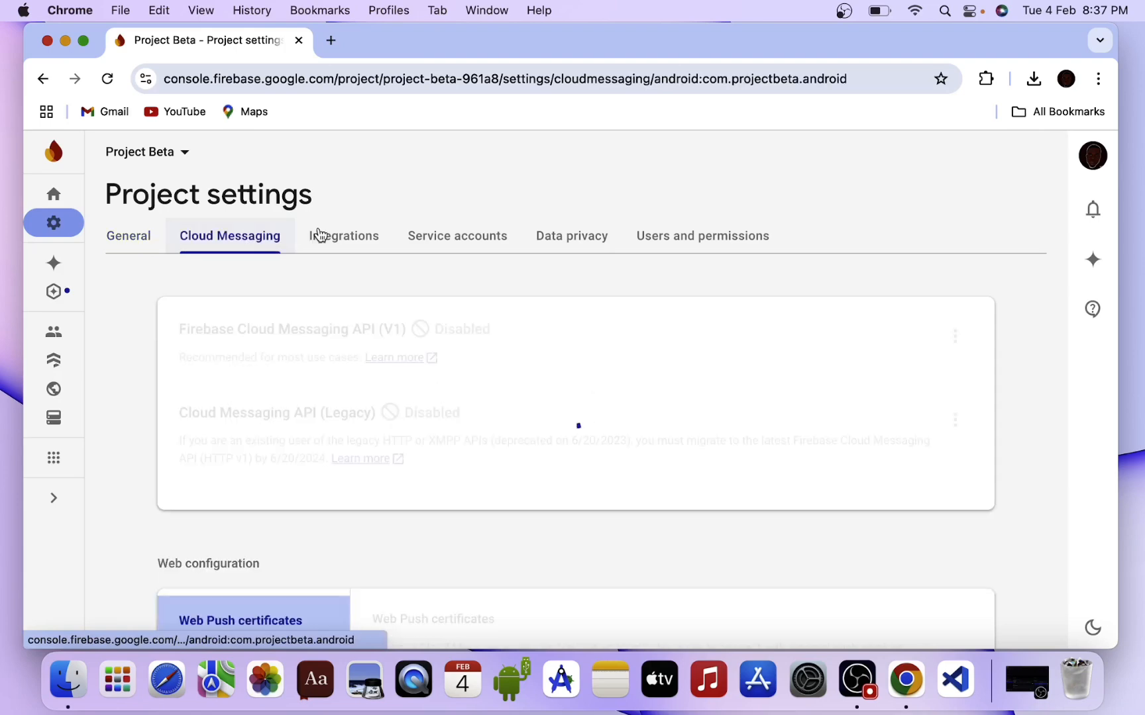
left_click(318, 235)
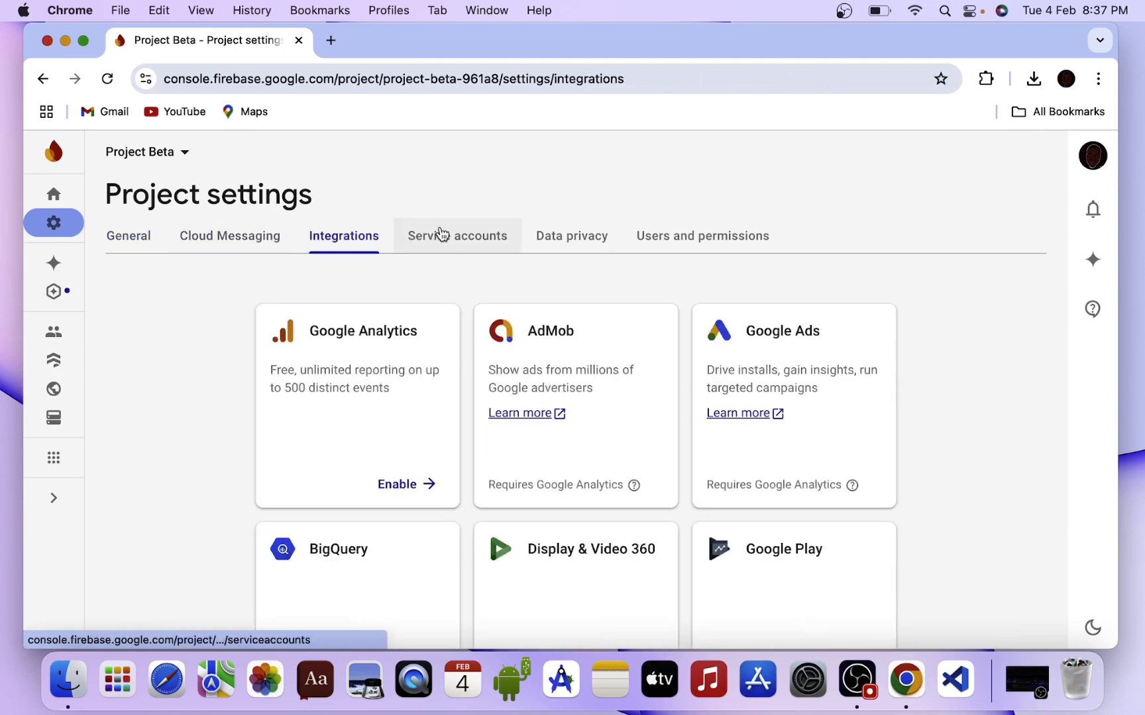
scroll(412, 310, "down", 1)
scroll(412, 310, "down", 4)
scroll(411, 310, "up", 5)
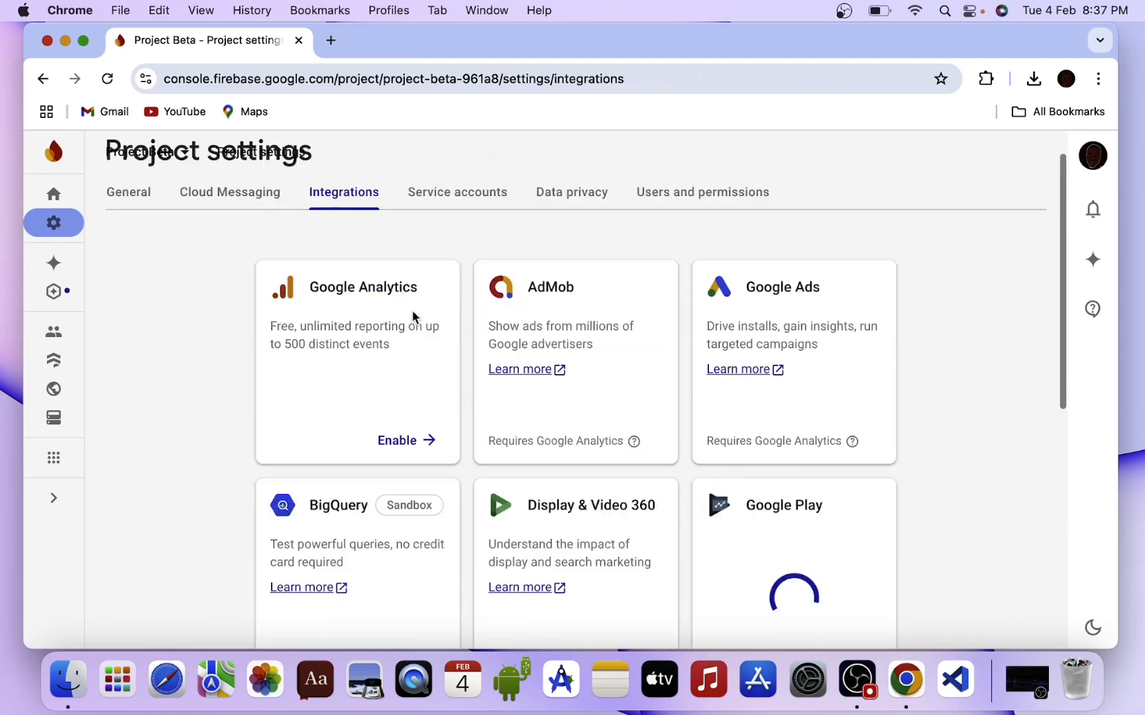
scroll(434, 274, "down", 8)
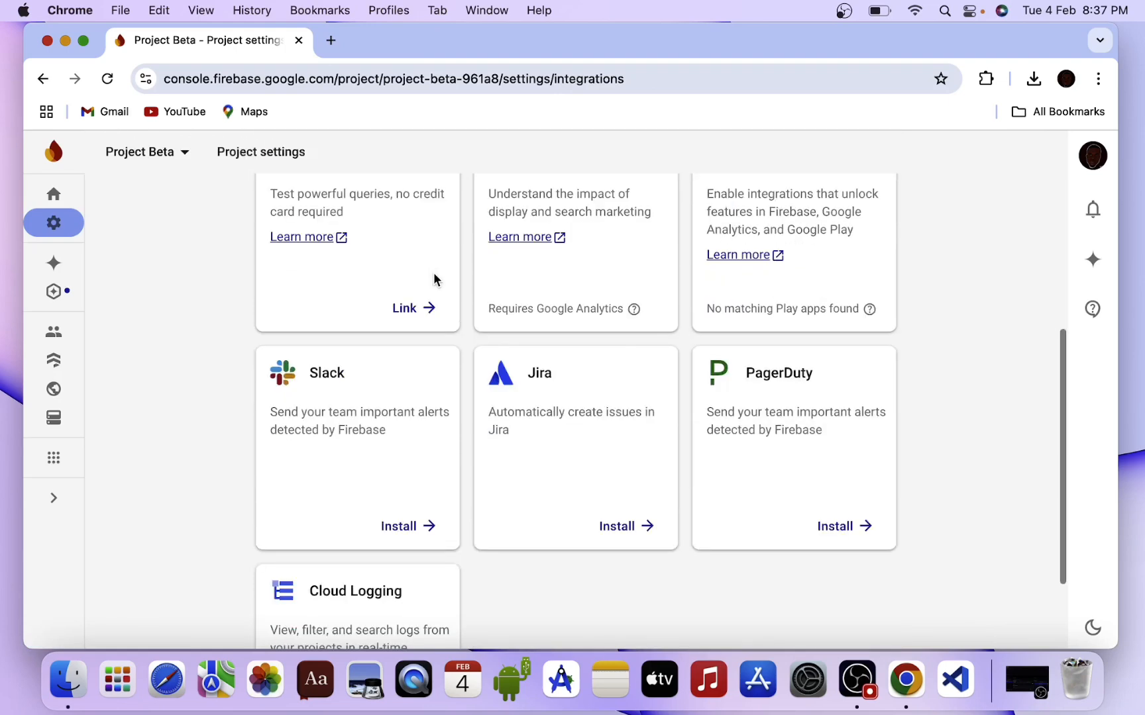
scroll(432, 271, "up", 8)
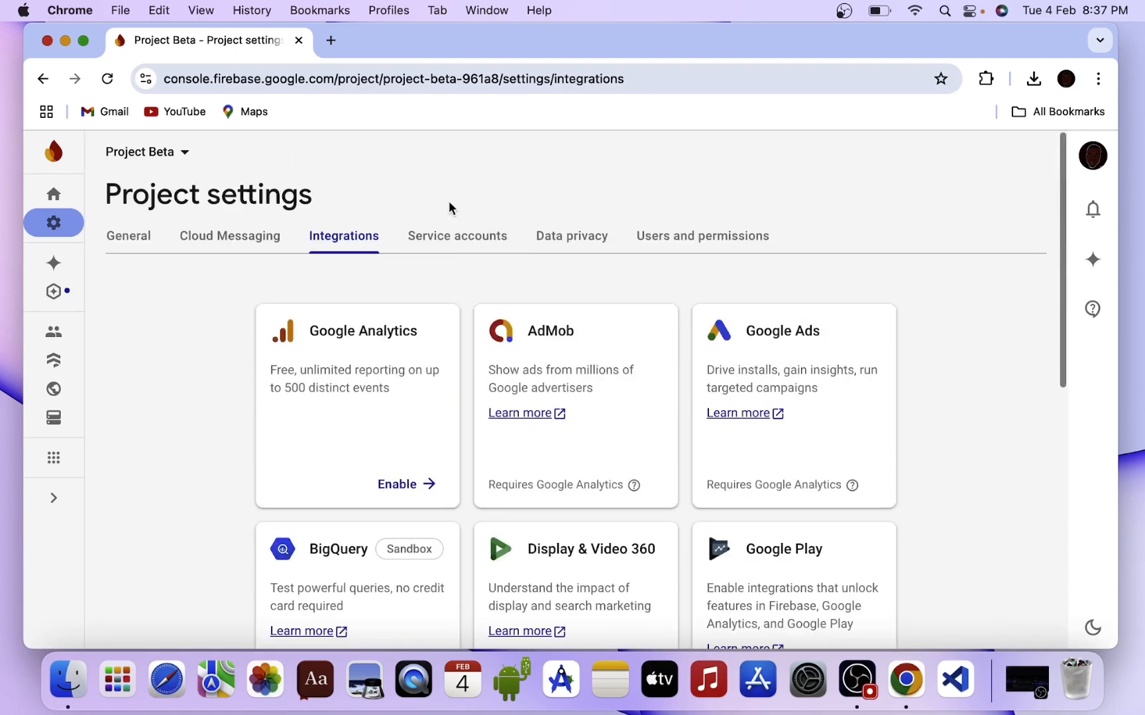
On the Service accounts tab, generate a new Admin SDK private key and confirm its download.
left_click(446, 236)
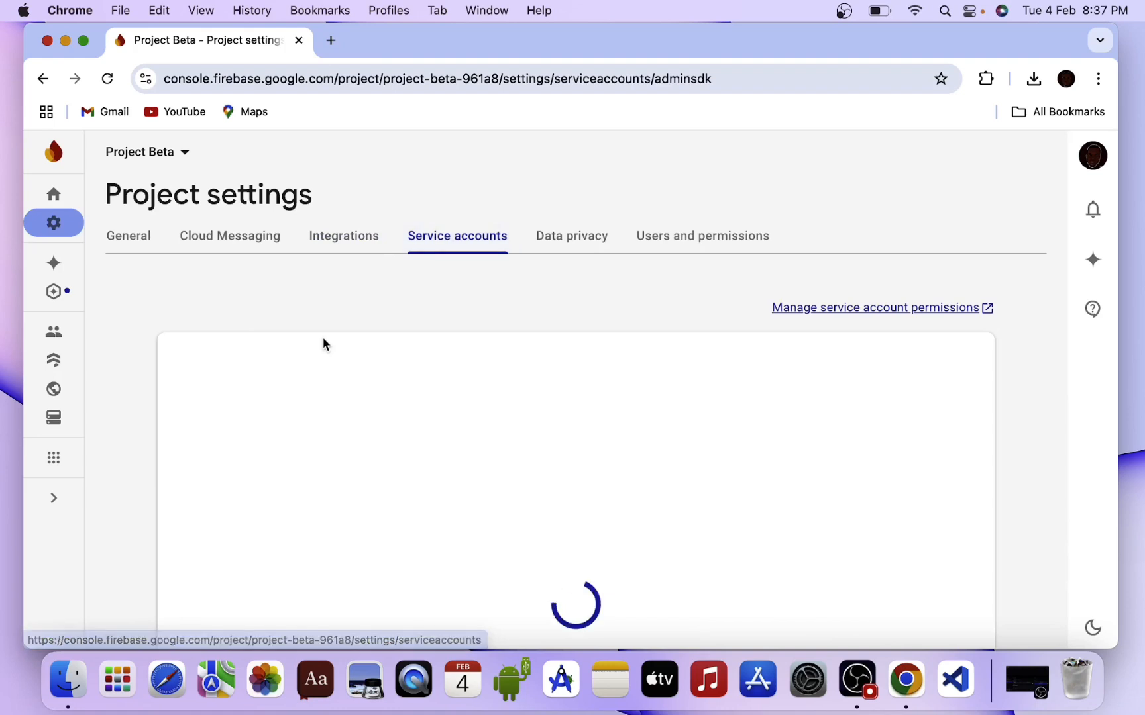
scroll(324, 341, "down", 1)
scroll(324, 341, "down", 2)
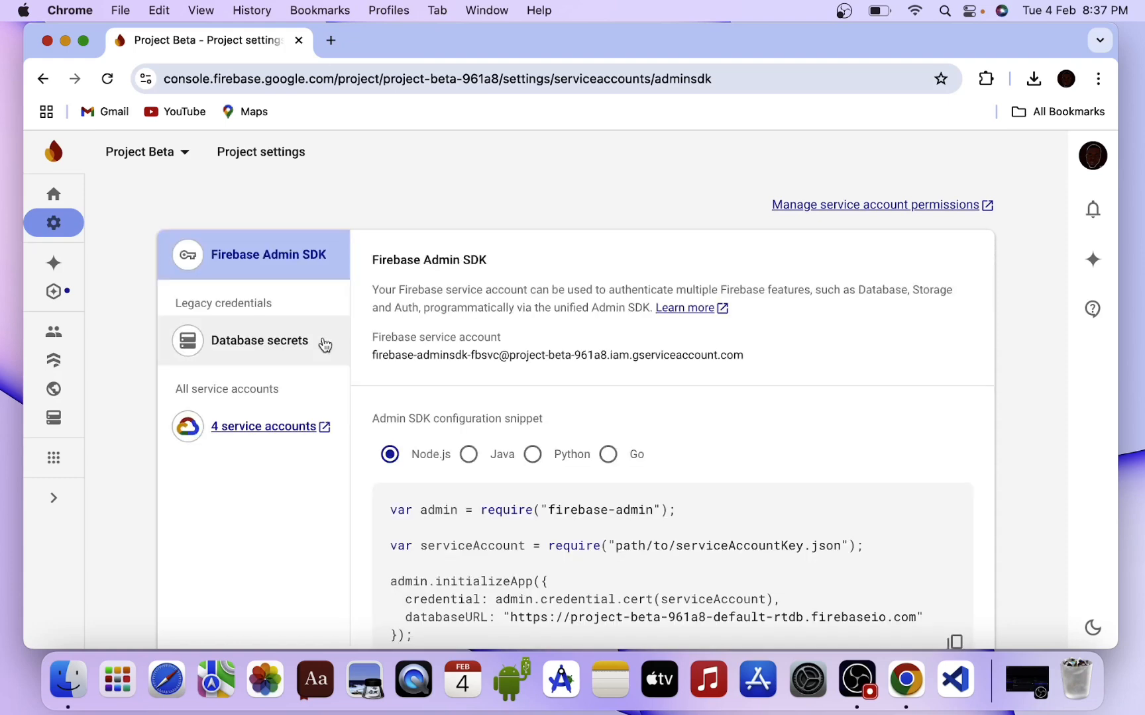
scroll(445, 351, "down", 5)
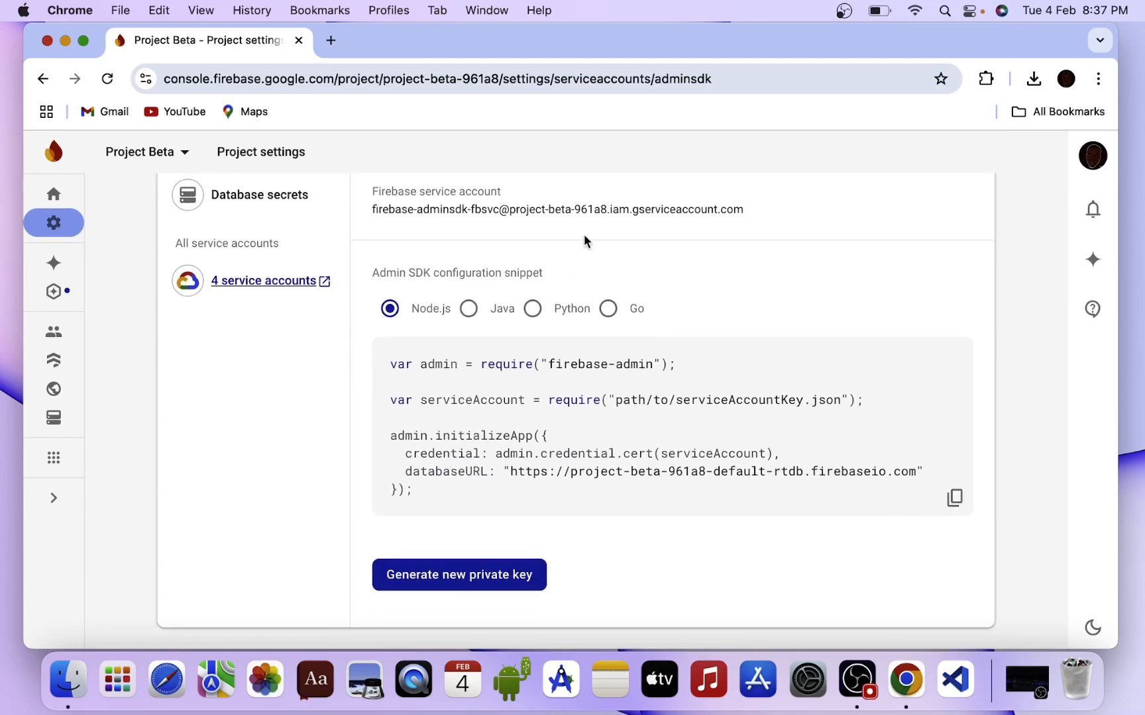
scroll(584, 237, "up", 3)
scroll(585, 237, "down", 3)
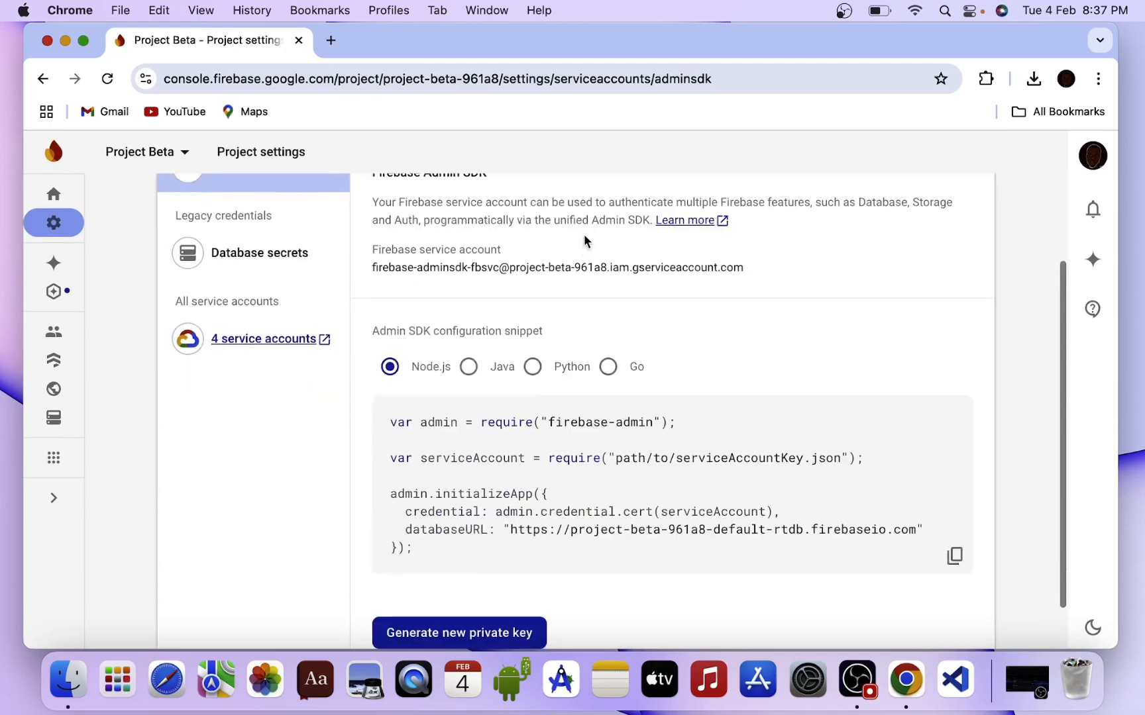
left_click(480, 580)
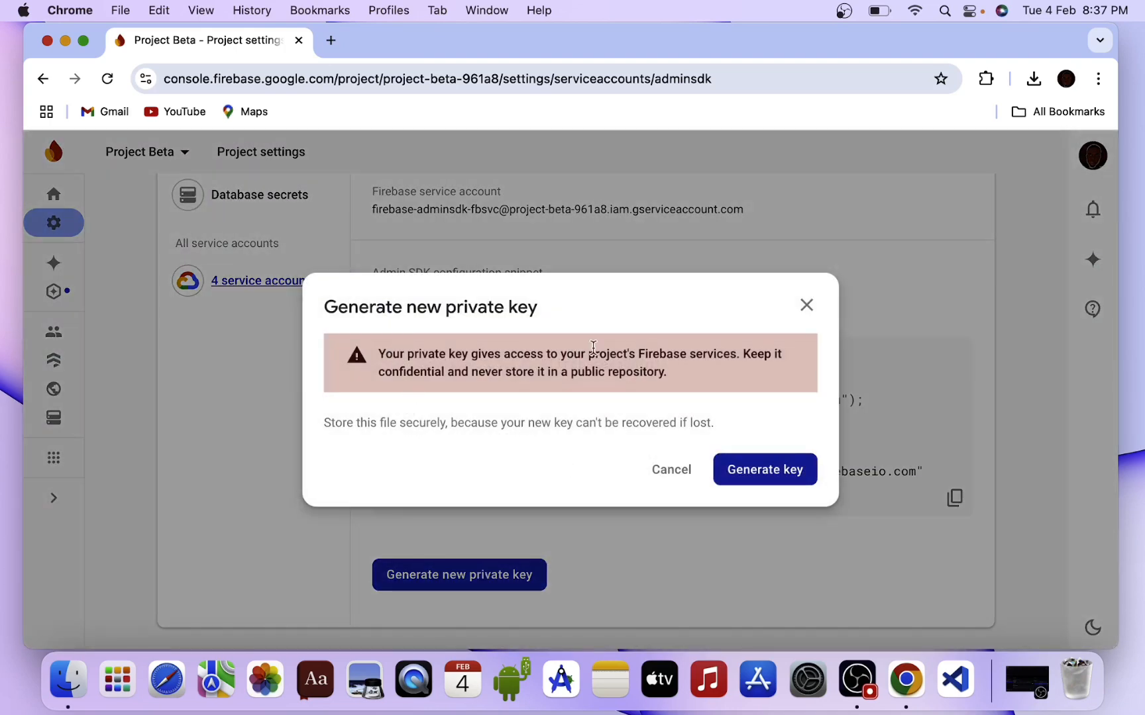
left_click(765, 471)
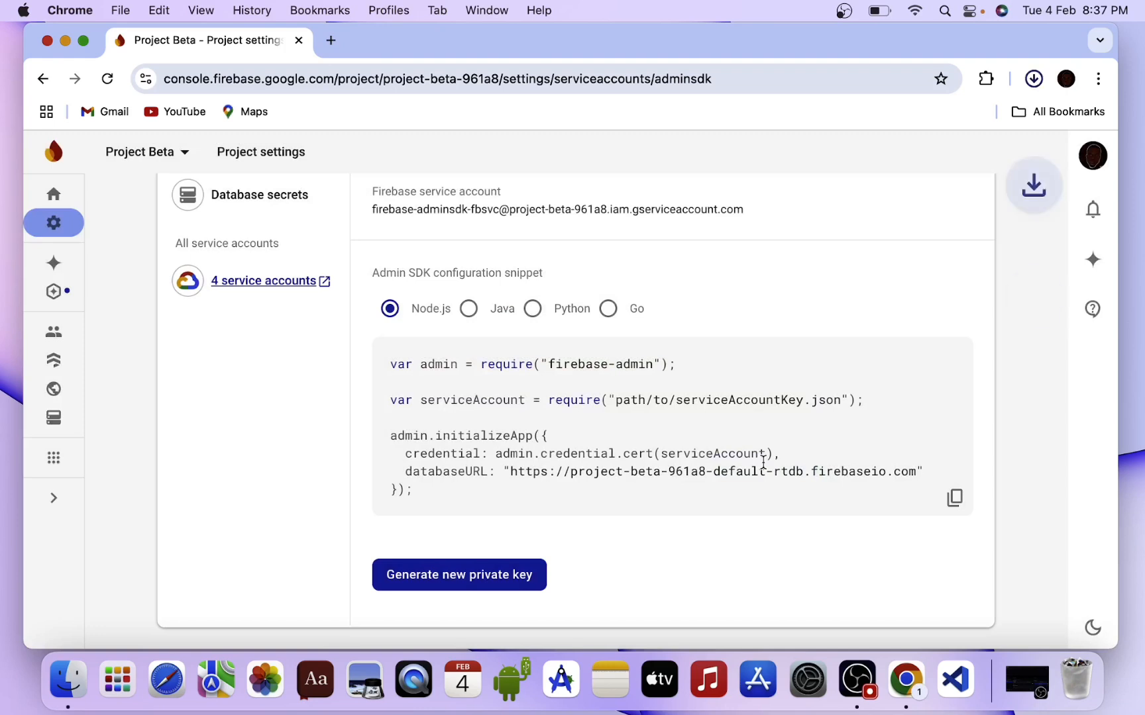
Go back to Project Overview and browse products to add, such as Authentication, Storage and Extensions.
left_click(55, 197)
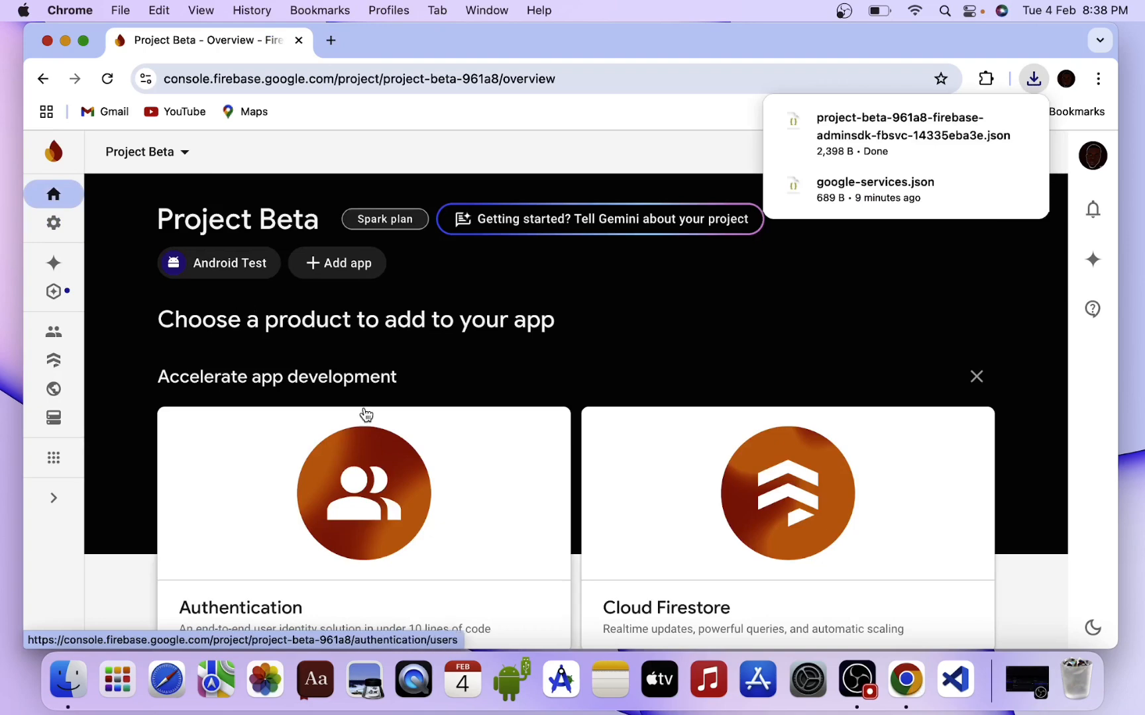
scroll(365, 414, "down", 3)
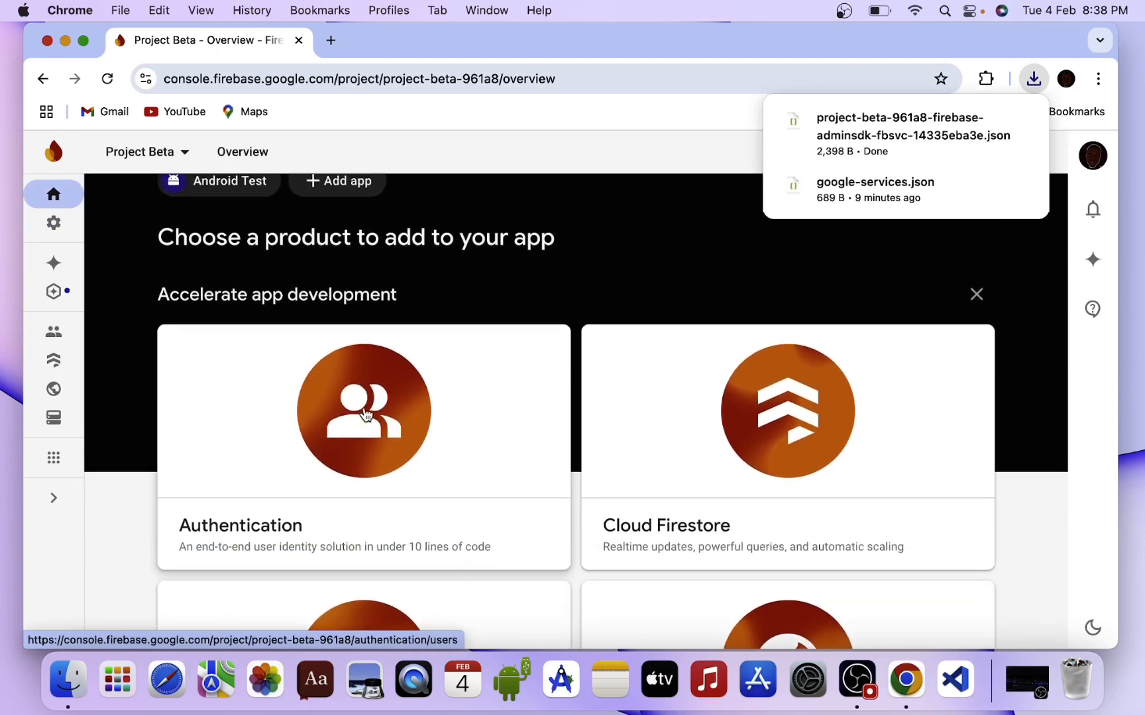
scroll(365, 414, "up", 3)
scroll(365, 414, "down", 10)
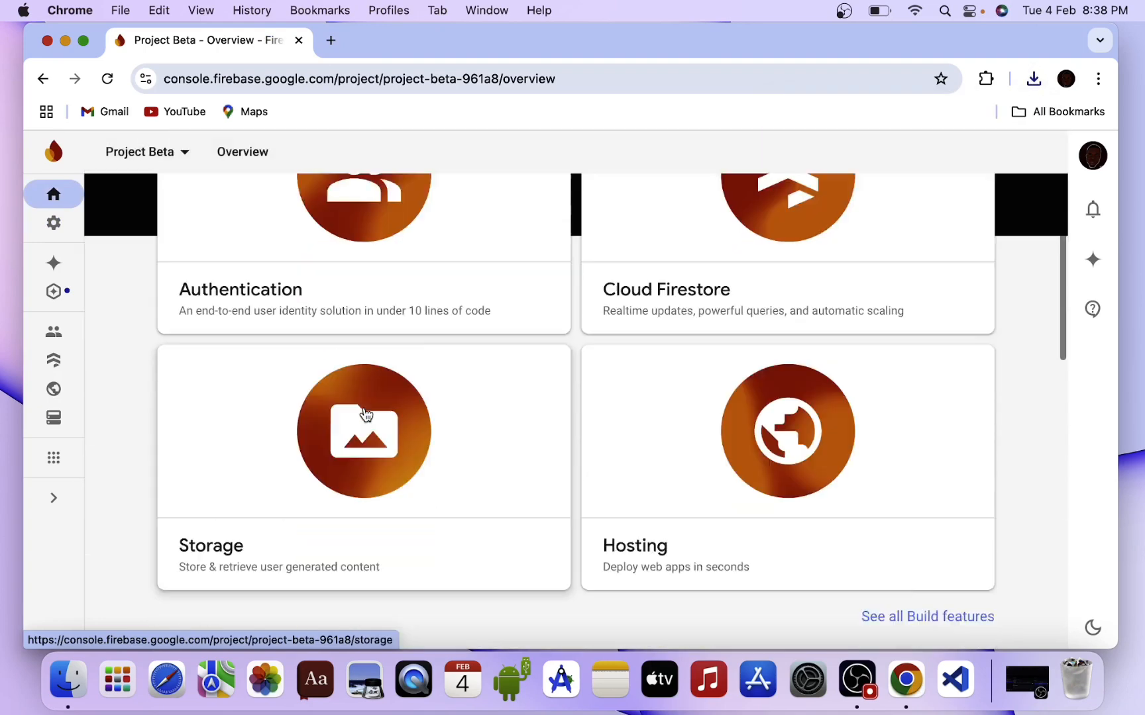
scroll(365, 414, "down", 10)
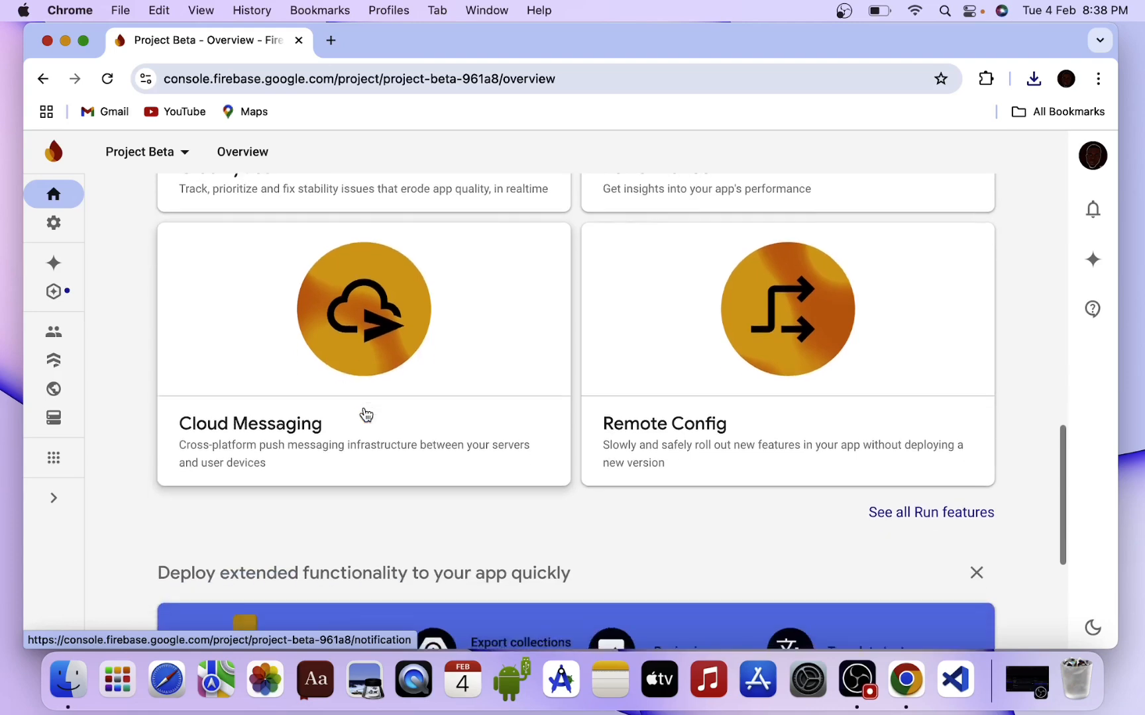
scroll(365, 414, "down", 5)
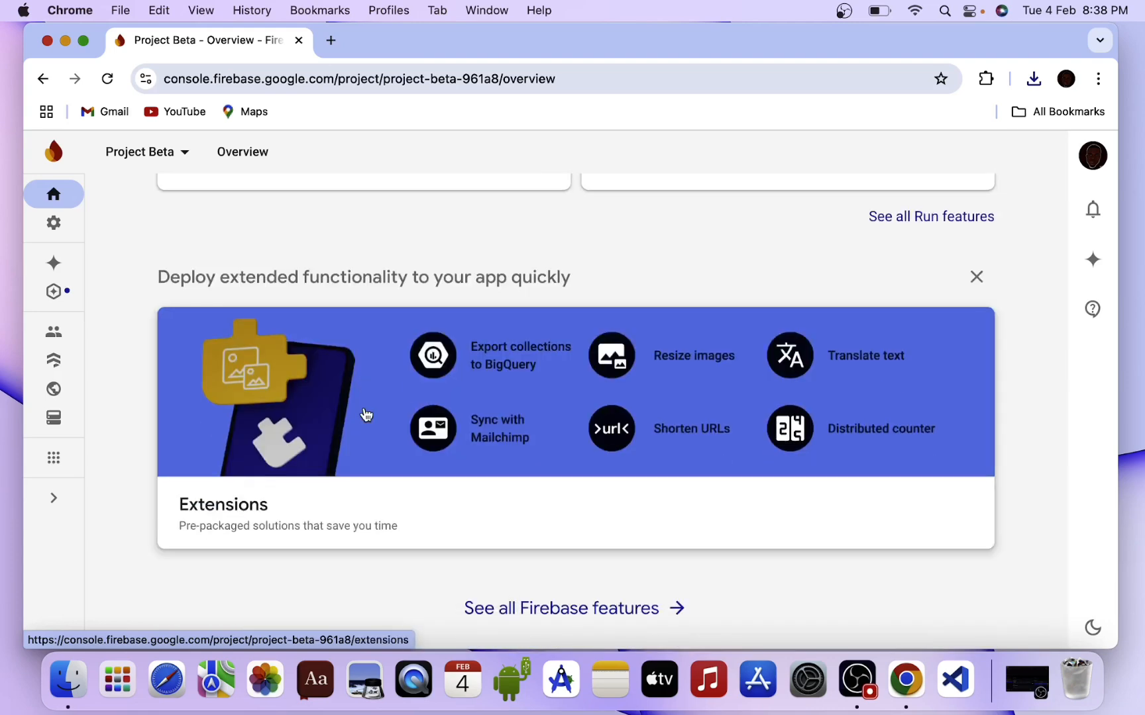